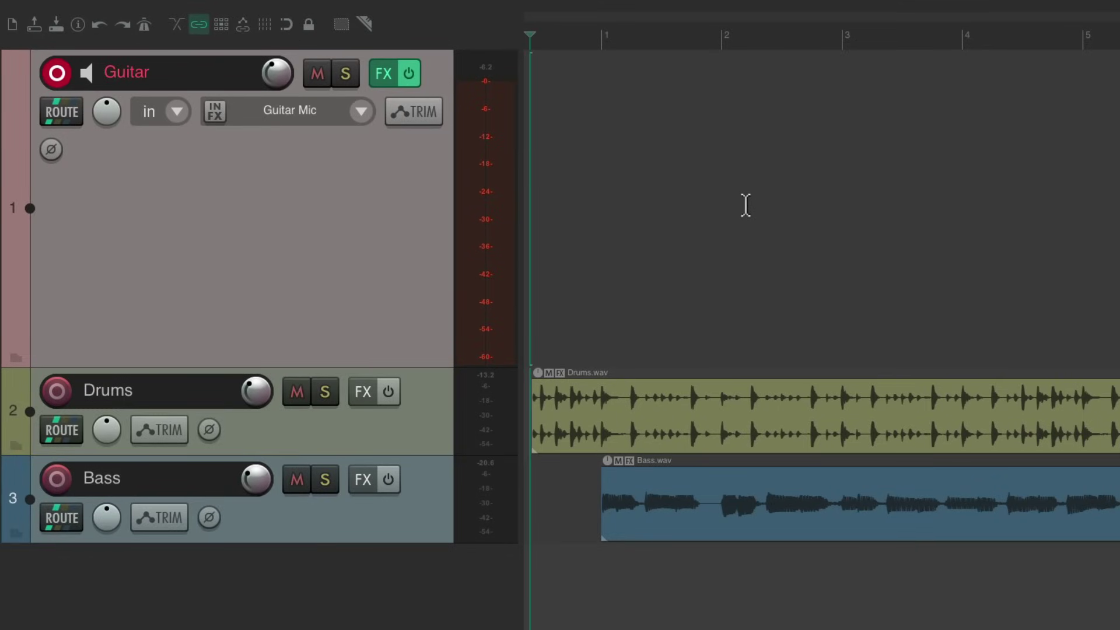
- Record a guitar take on the armed Guitar track from the project start to about bar 5
{"action": "key", "text": "ctrl+r"}
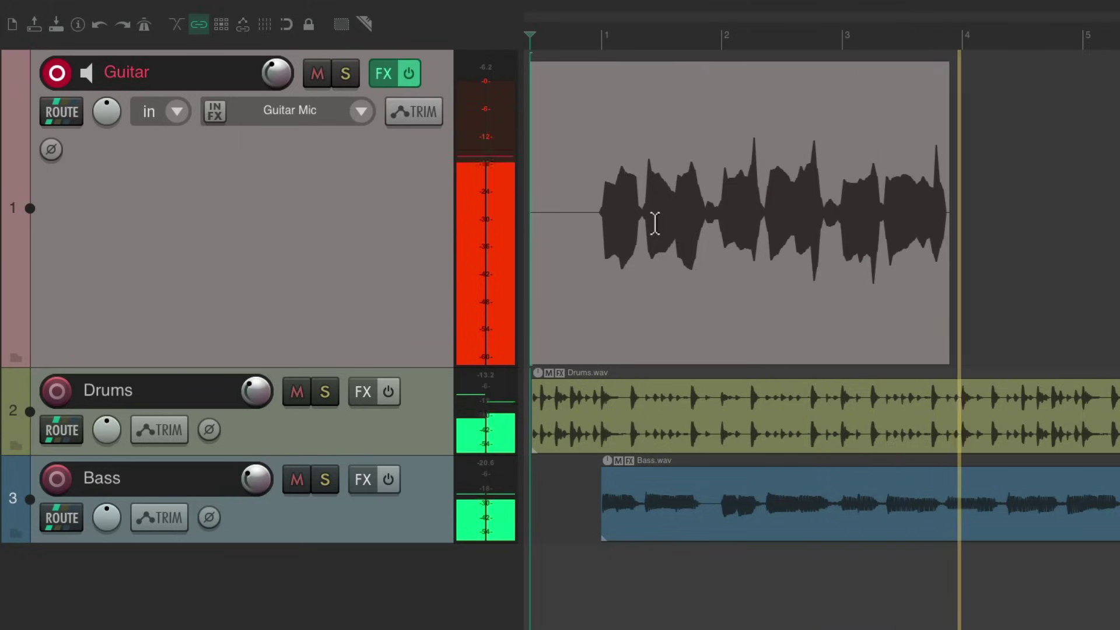
{"action": "key", "text": "space"}
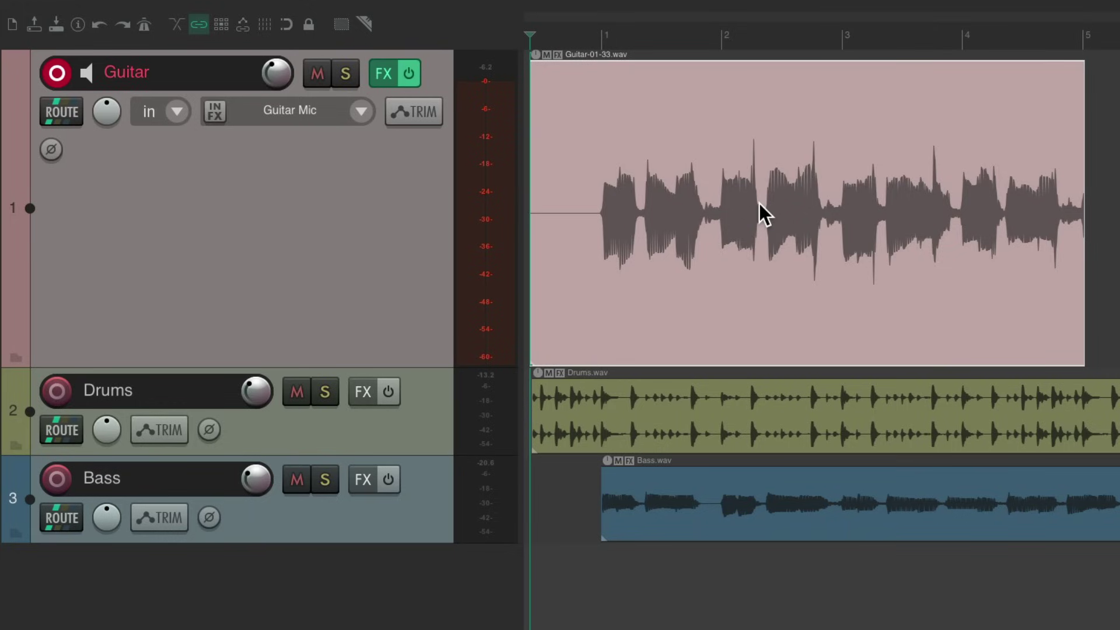
- Try recording an overlapping second guitar take from the project start to about bar 3, and switch between the two takes
{"action": "key", "text": "ctrl+r"}
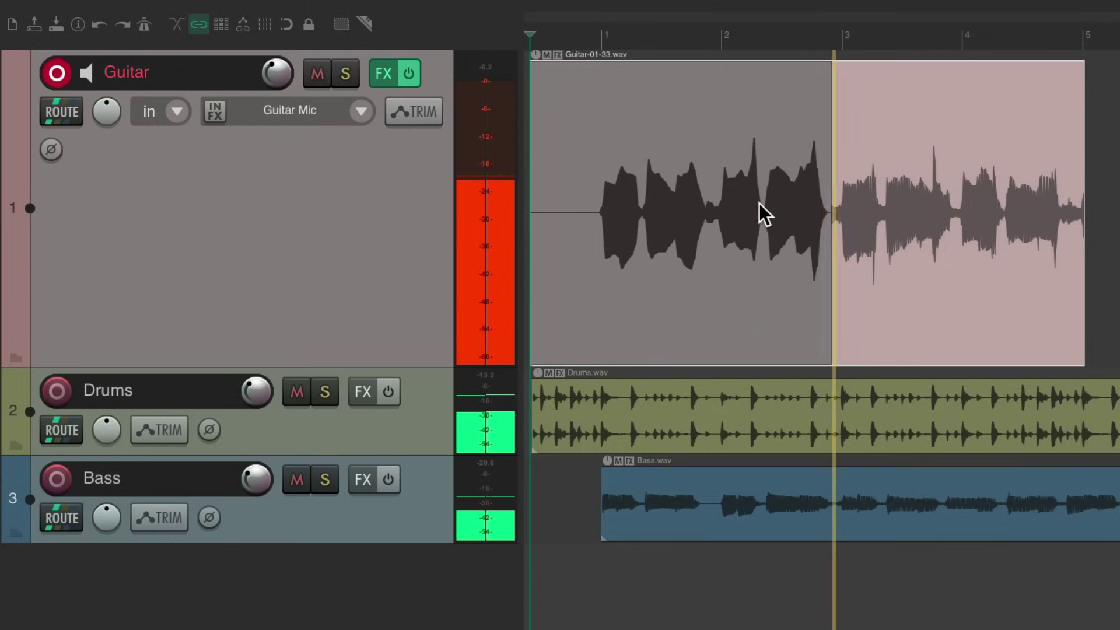
{"action": "key", "text": "space"}
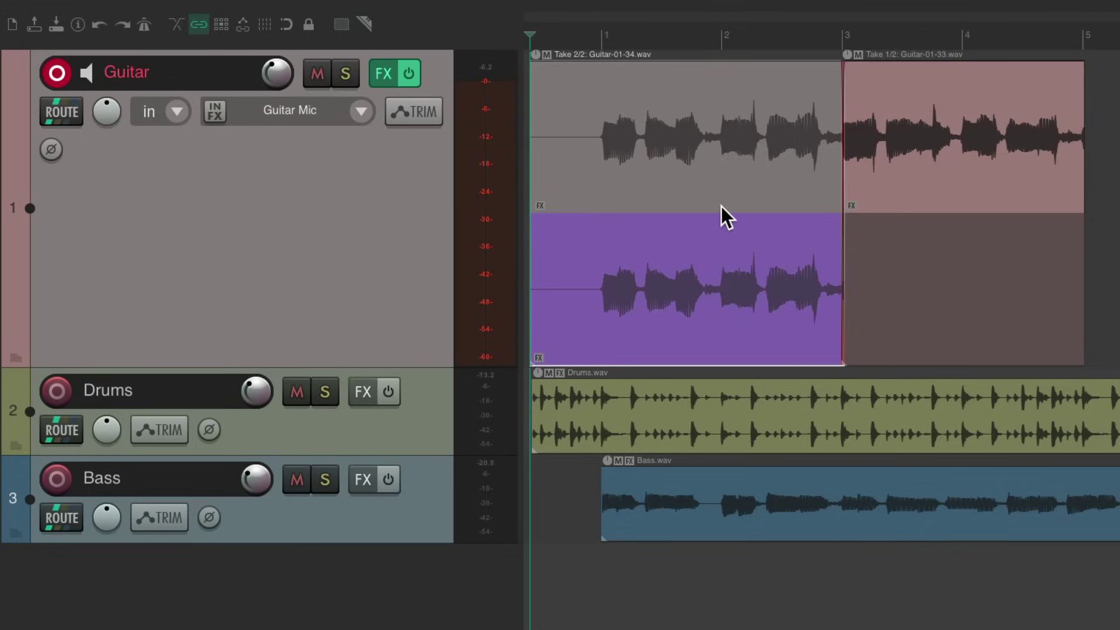
{"action": "key", "text": "t"}
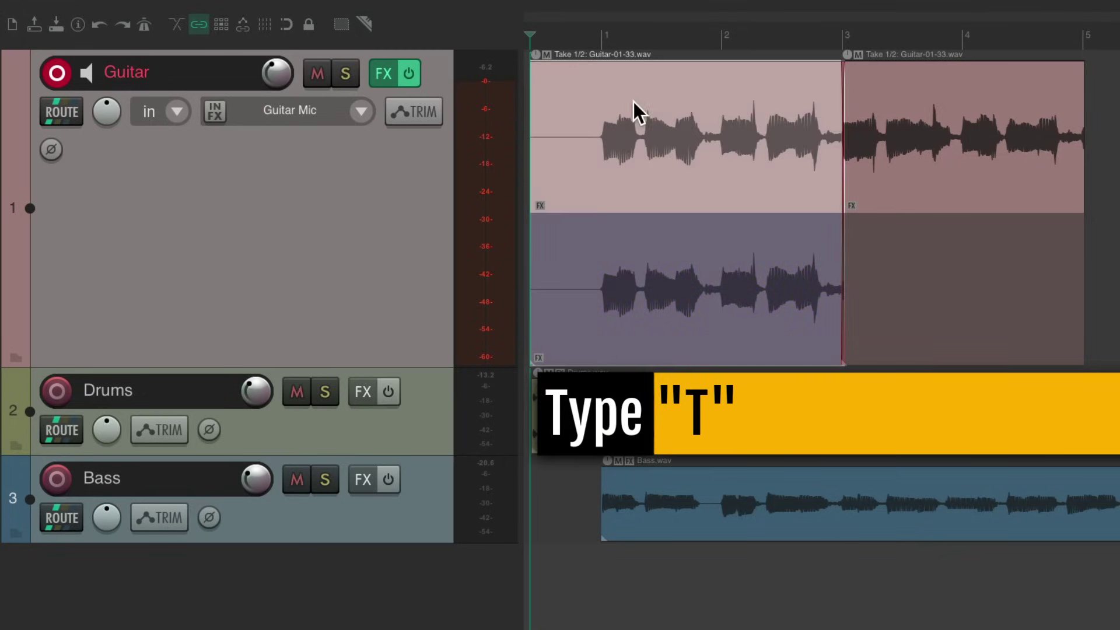
{"action": "key", "text": "t"}
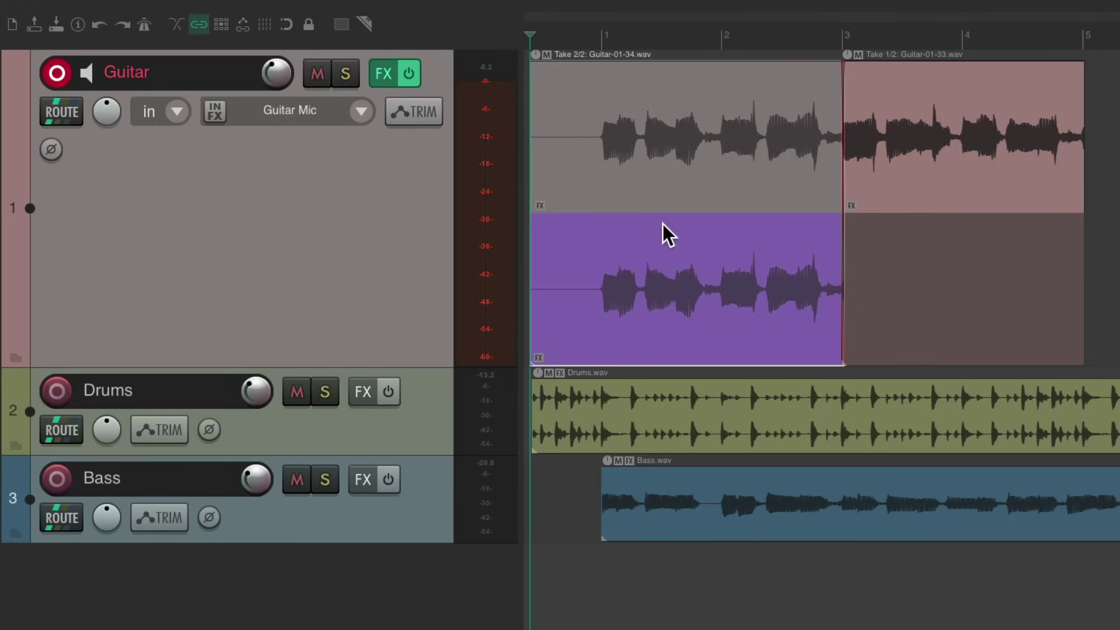
{"action": "key", "text": "super+z"}
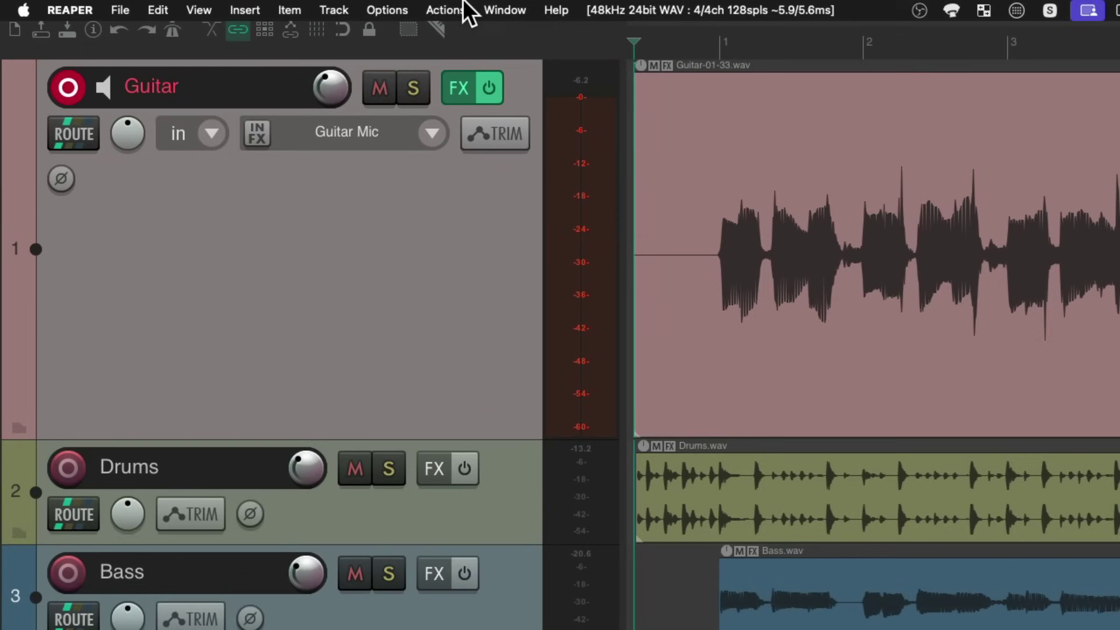
- Set the overlapping recording behavior to trim existing items (tape mode)
{"action": "left_click", "coordinate": [400, 9]}
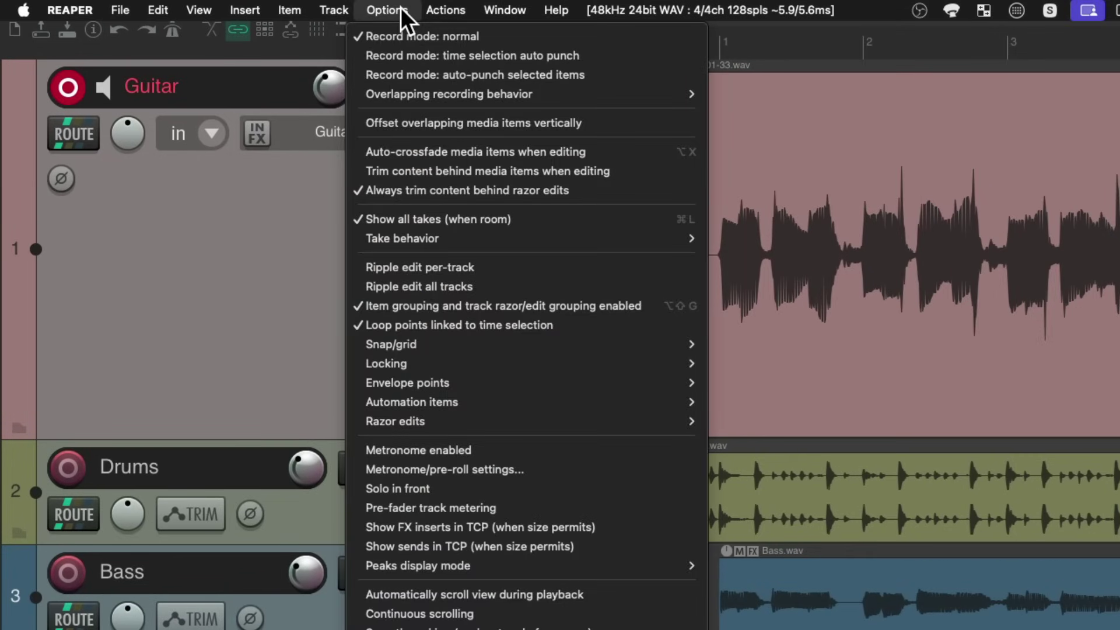
{"action": "mouse_move", "coordinate": [369, 98]}
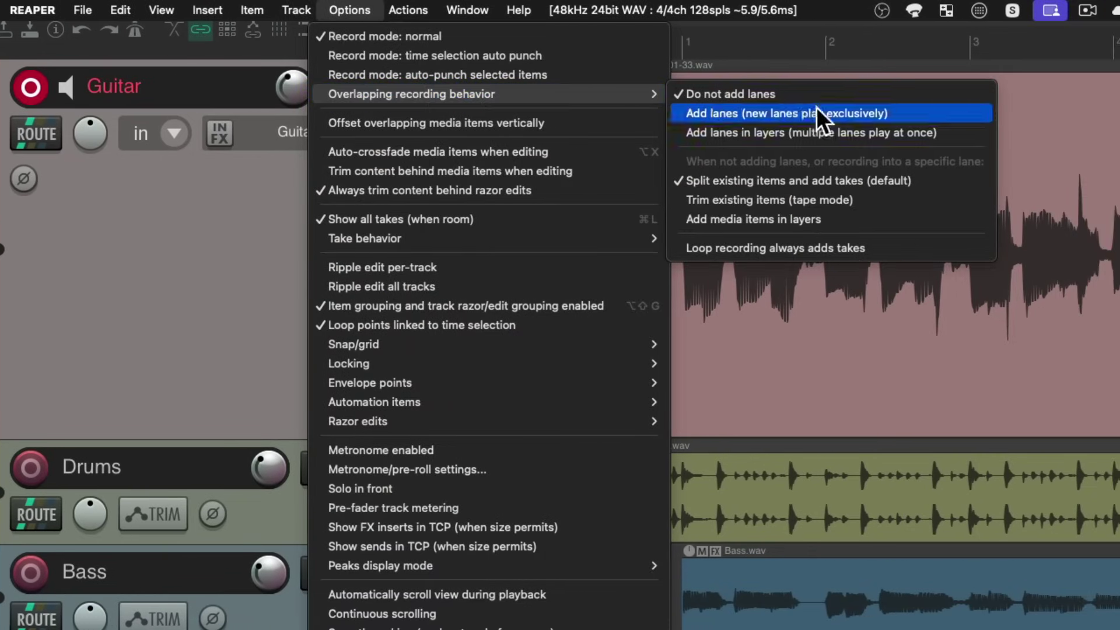
{"action": "left_click", "coordinate": [852, 199]}
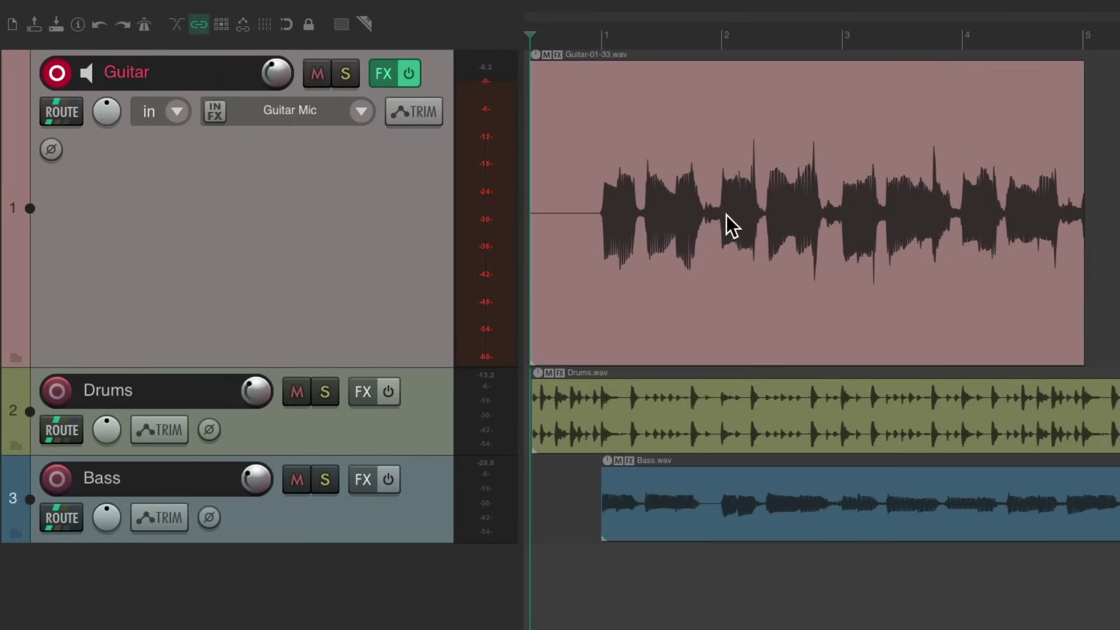
- Try recording over the start of the existing guitar item in tape mode, stopping just before bar 3
{"action": "key", "text": "ctrl+r"}
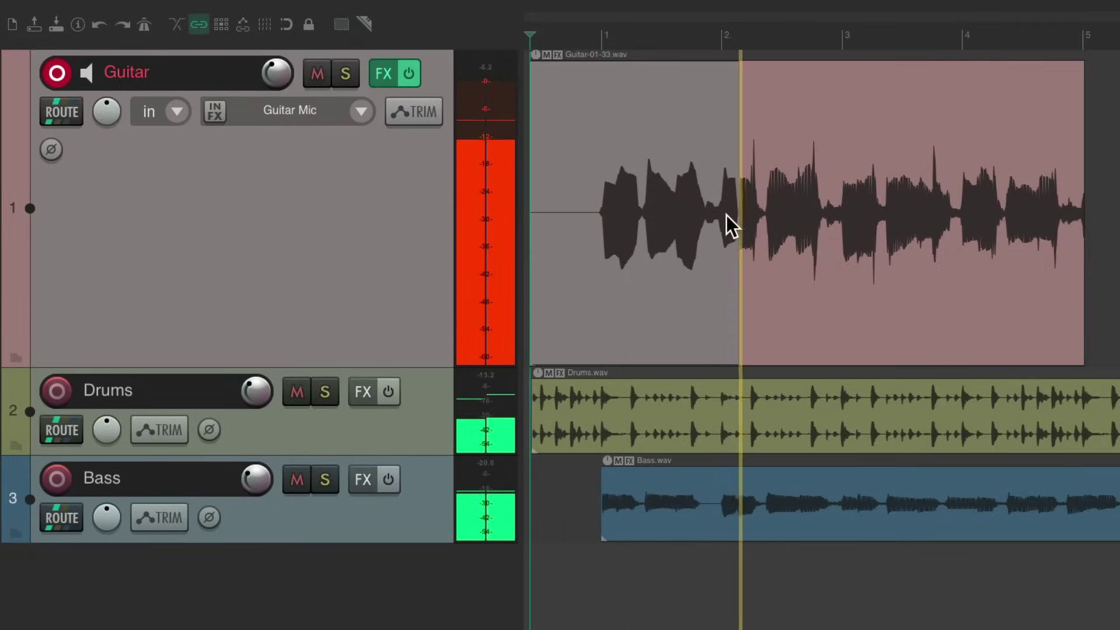
{"action": "key", "text": "space"}
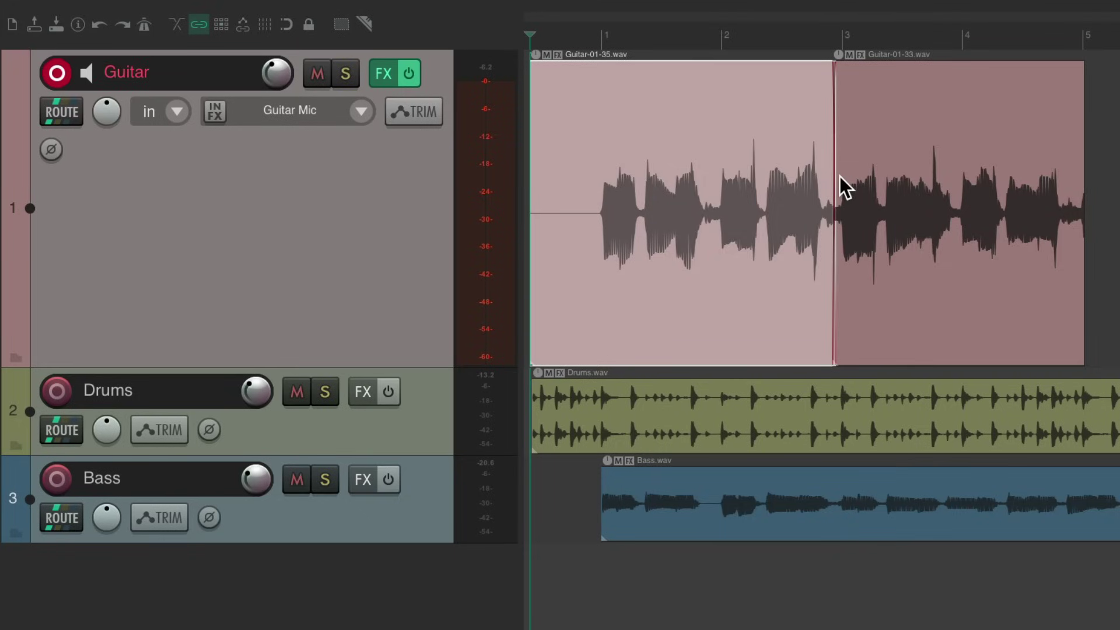
{"action": "key", "text": "Delete"}
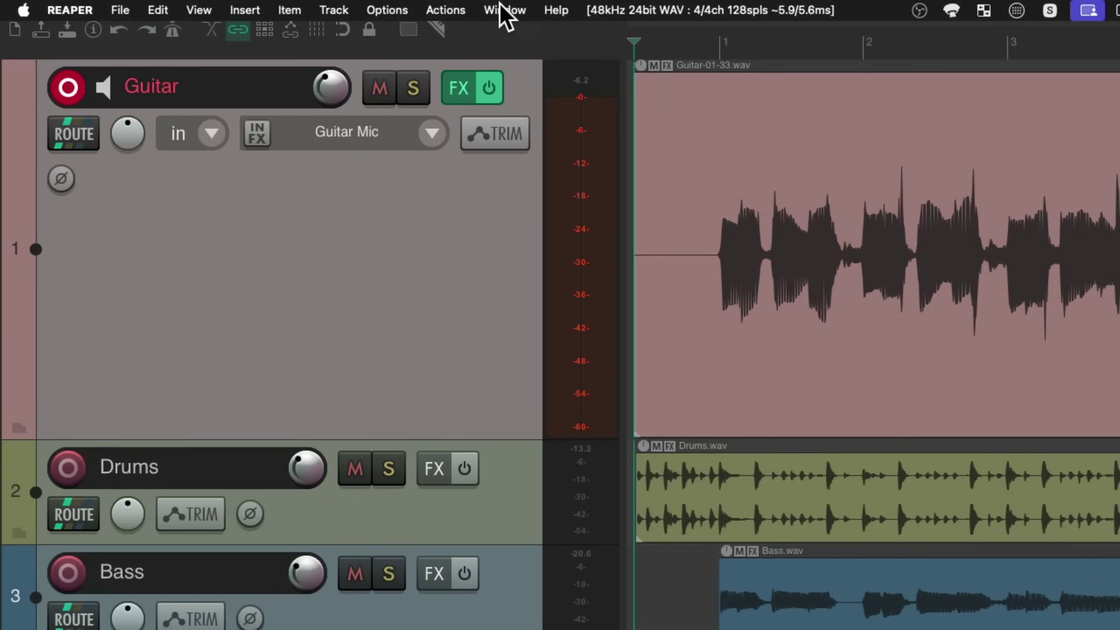
- Examine the overlapping recording behavior options for splitting items into takes and trimming items in tape mode
{"action": "left_click", "coordinate": [326, 7]}
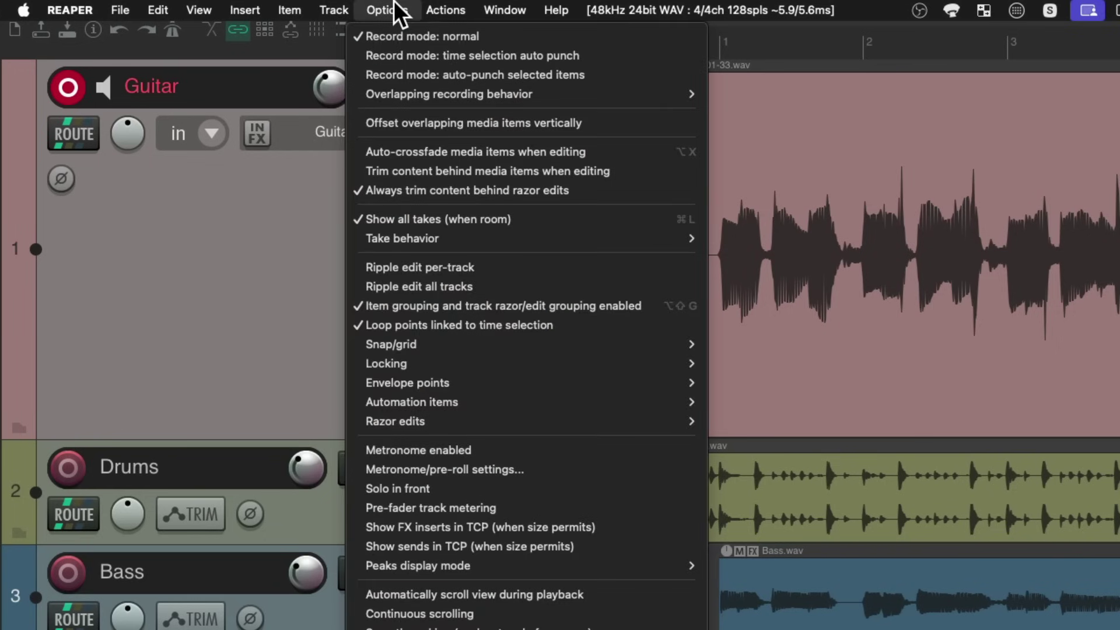
{"action": "mouse_move", "coordinate": [428, 93]}
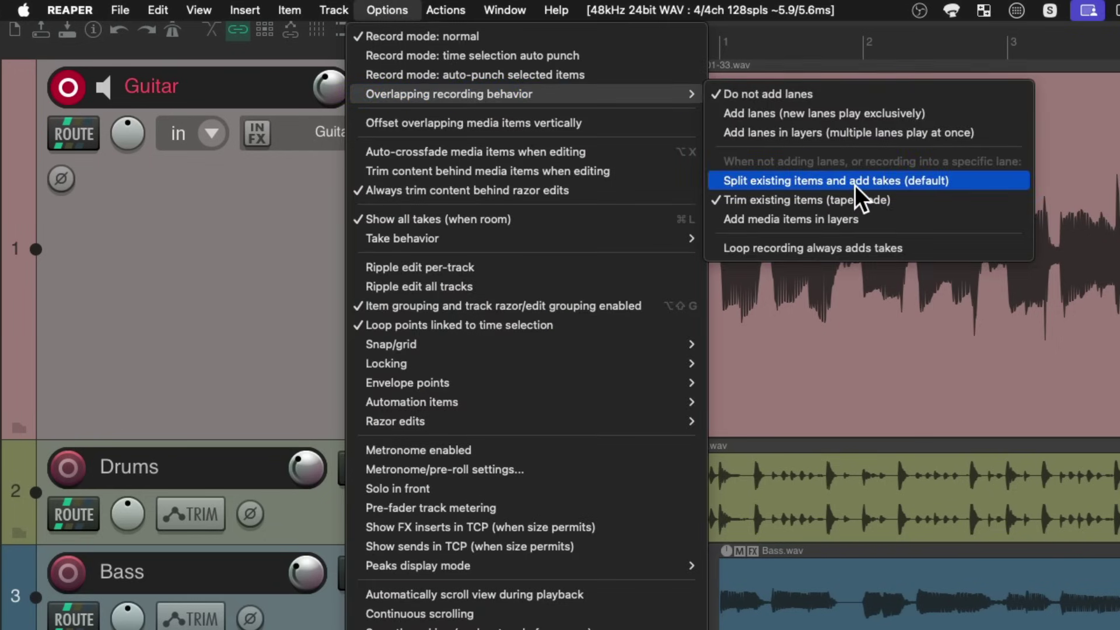
{"action": "left_click", "coordinate": [939, 201]}
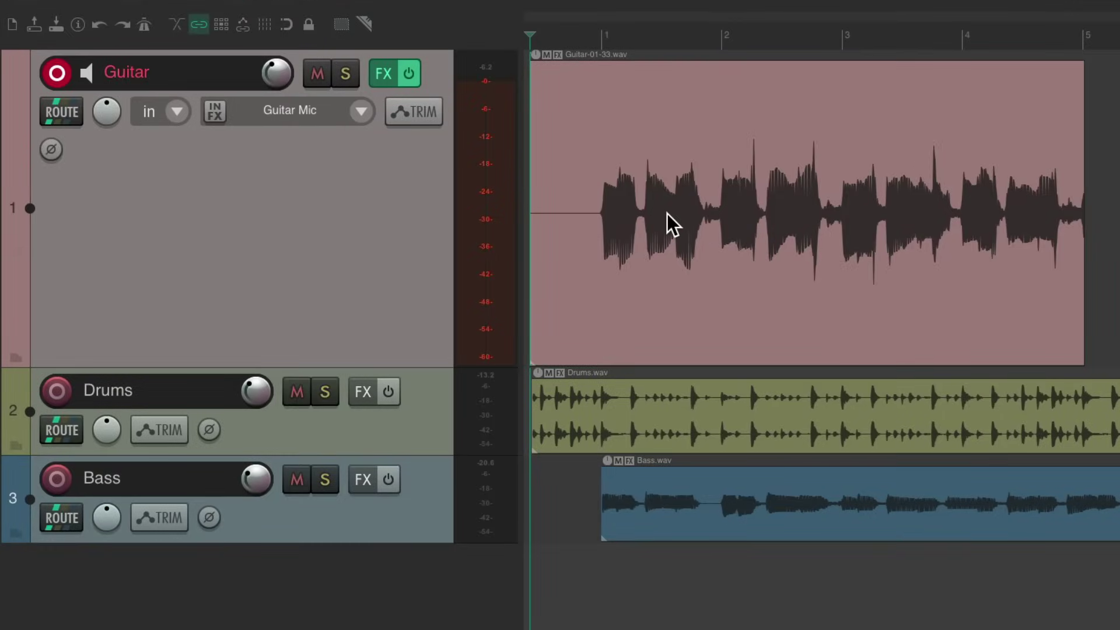
- Open the main toolbar for customizing and insert a separator after Razor editing
{"action": "right_click", "coordinate": [478, 29]}
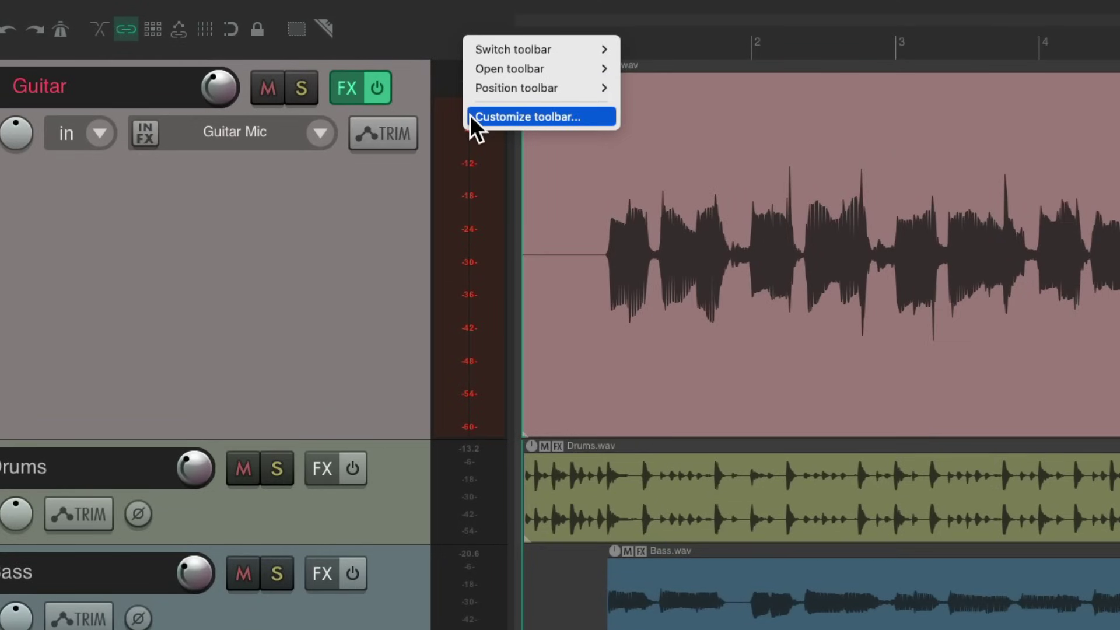
{"action": "left_click", "coordinate": [470, 116]}
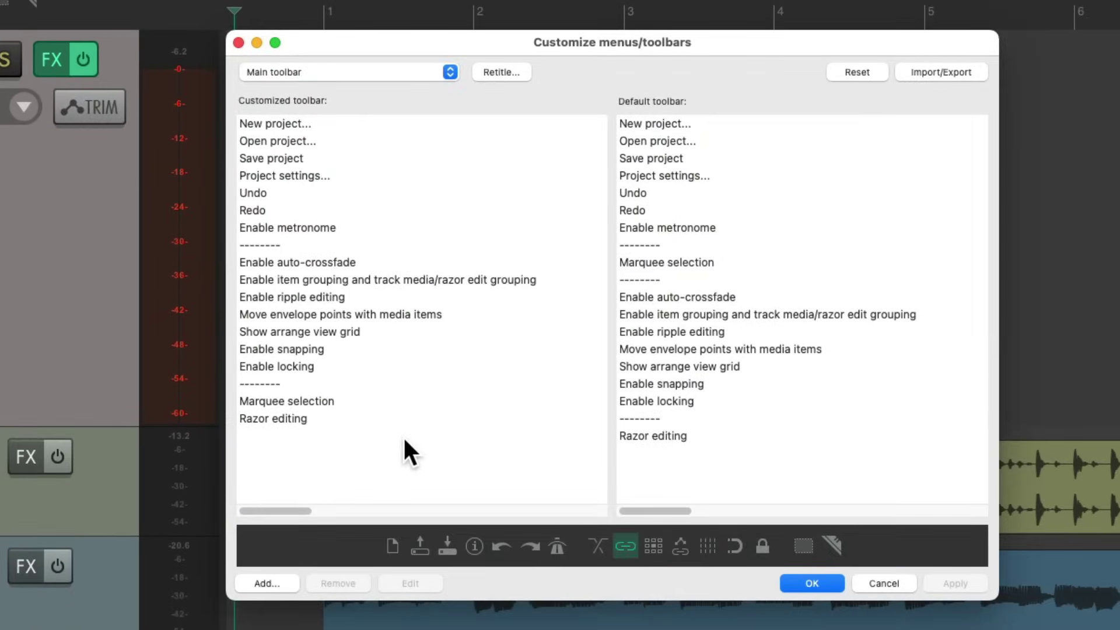
{"action": "right_click", "coordinate": [282, 442]}
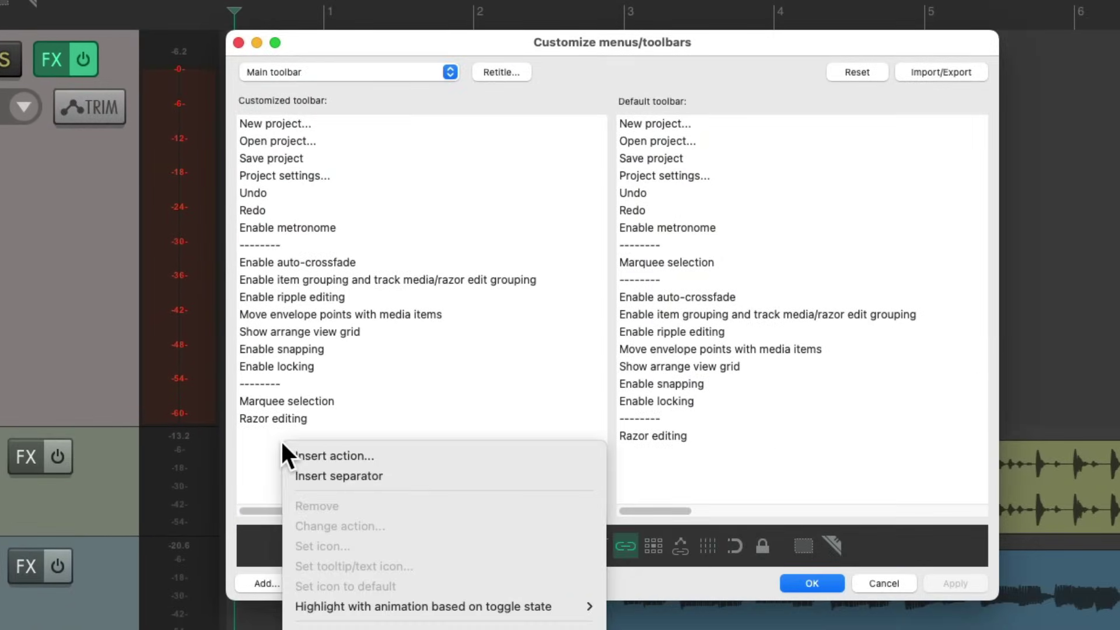
{"action": "left_click", "coordinate": [293, 480]}
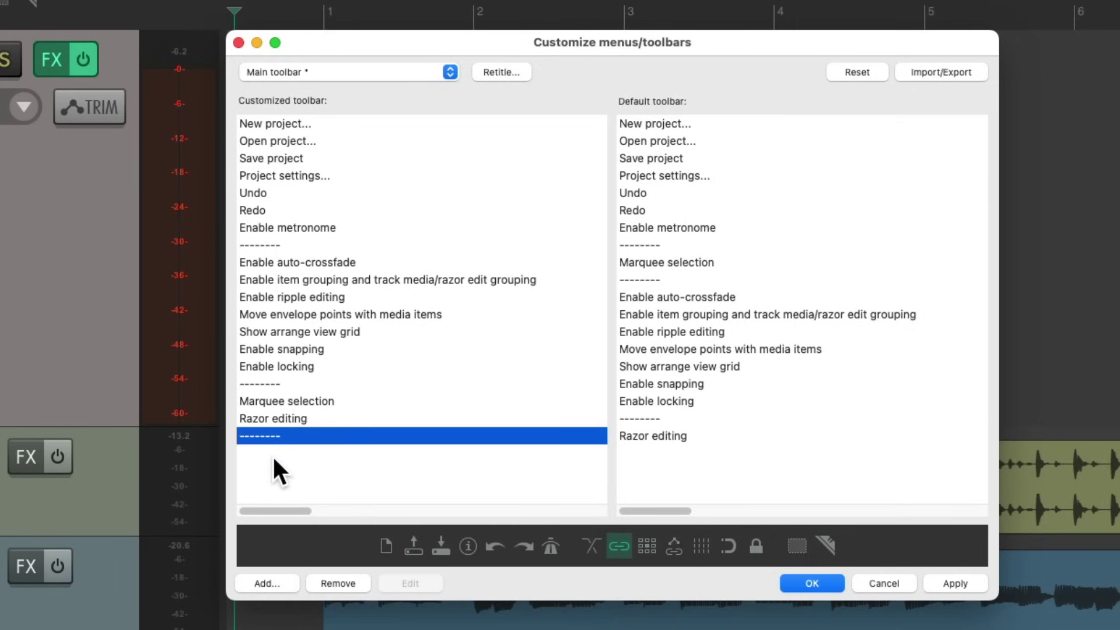
- Insert the toolbar actions "New recording splits existing items and adds takes (default)" and "New recording trims existing items (tape mode)", filtering by "new recording"
{"action": "right_click", "coordinate": [274, 458]}
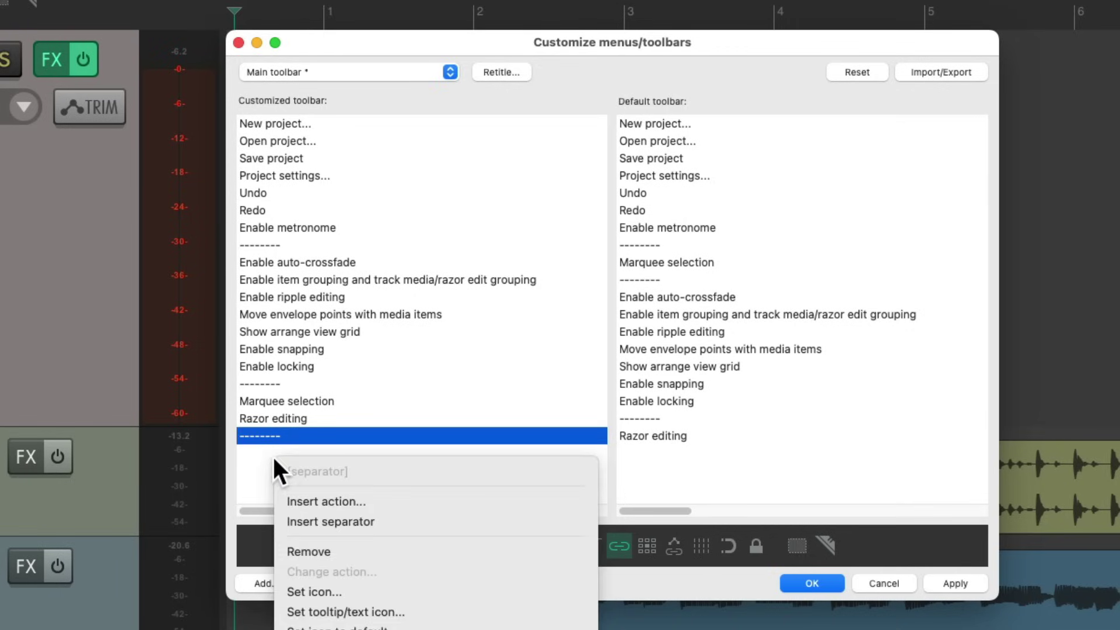
{"action": "left_click", "coordinate": [283, 500]}
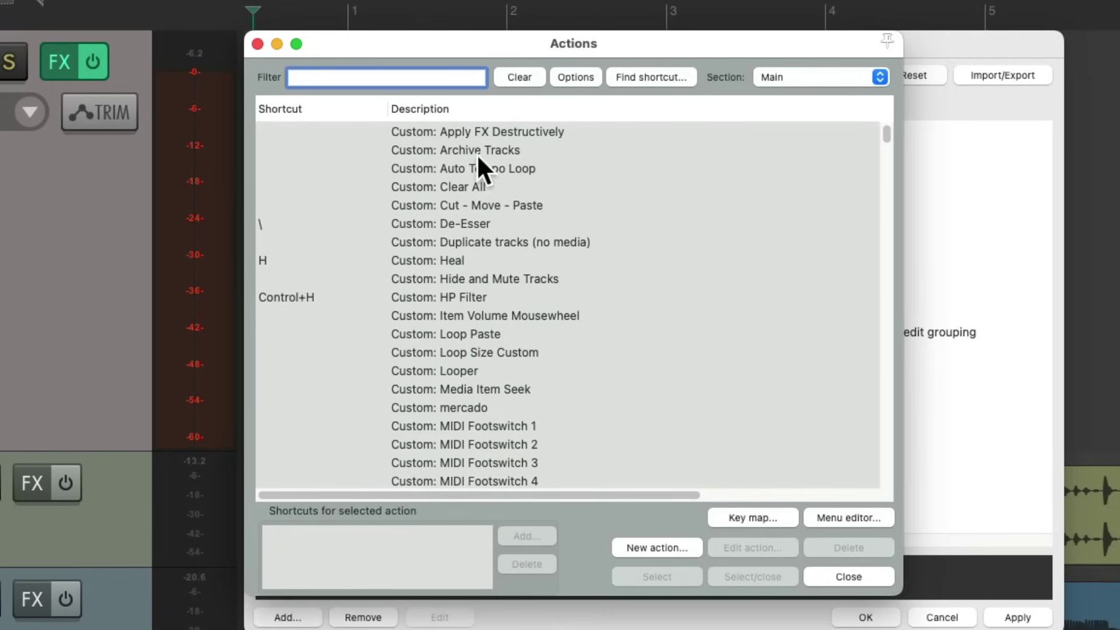
{"action": "type", "text": "new recording"}
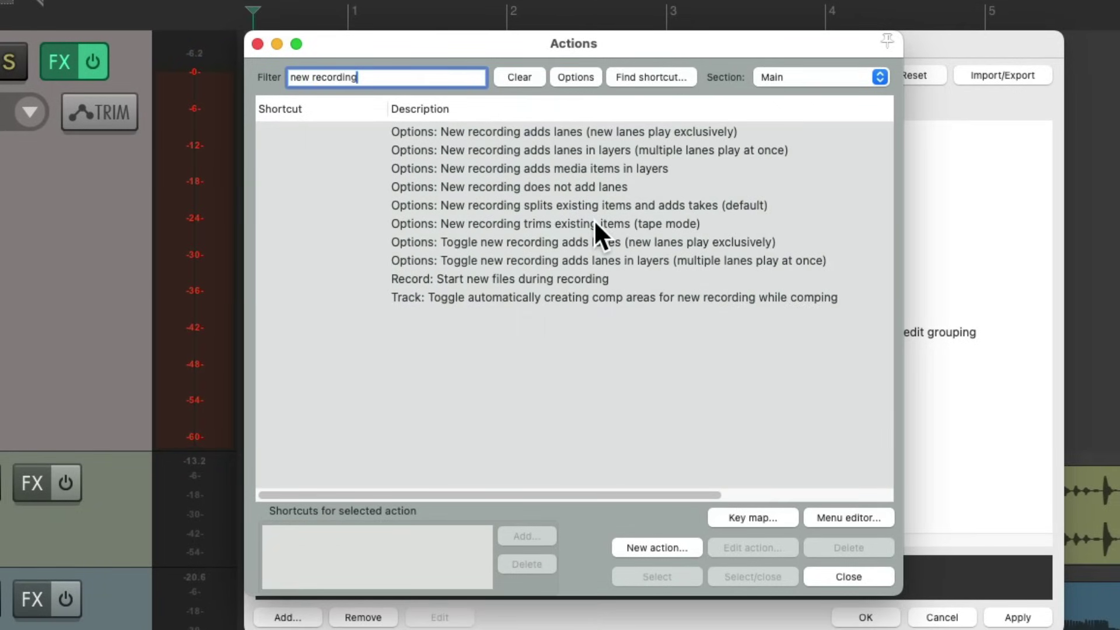
{"action": "left_click", "coordinate": [611, 205]}
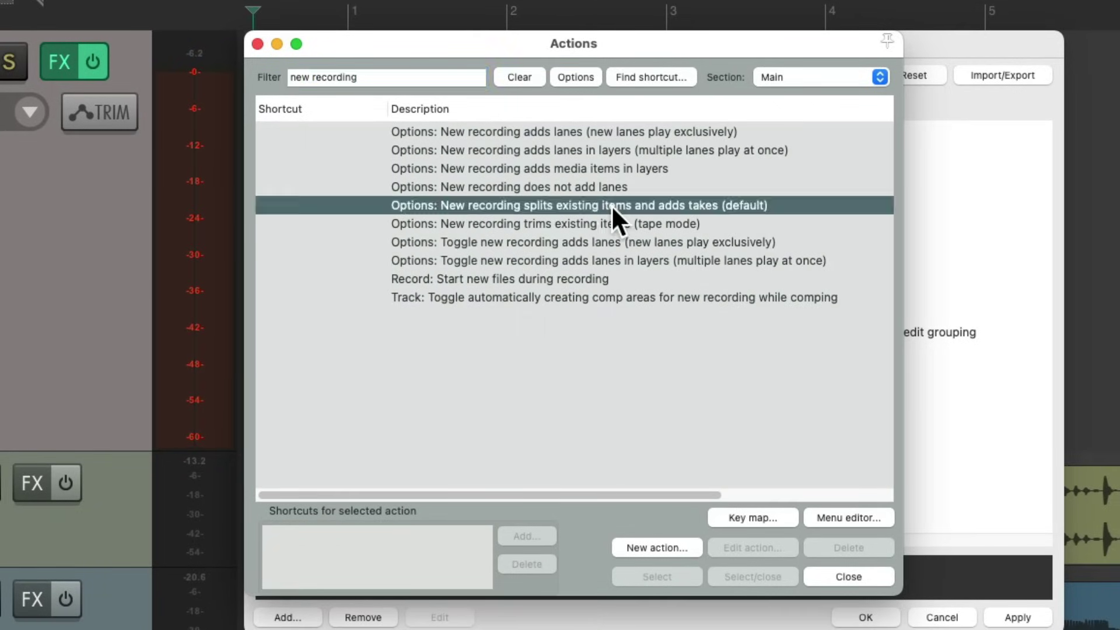
{"action": "left_click", "coordinate": [666, 225]}
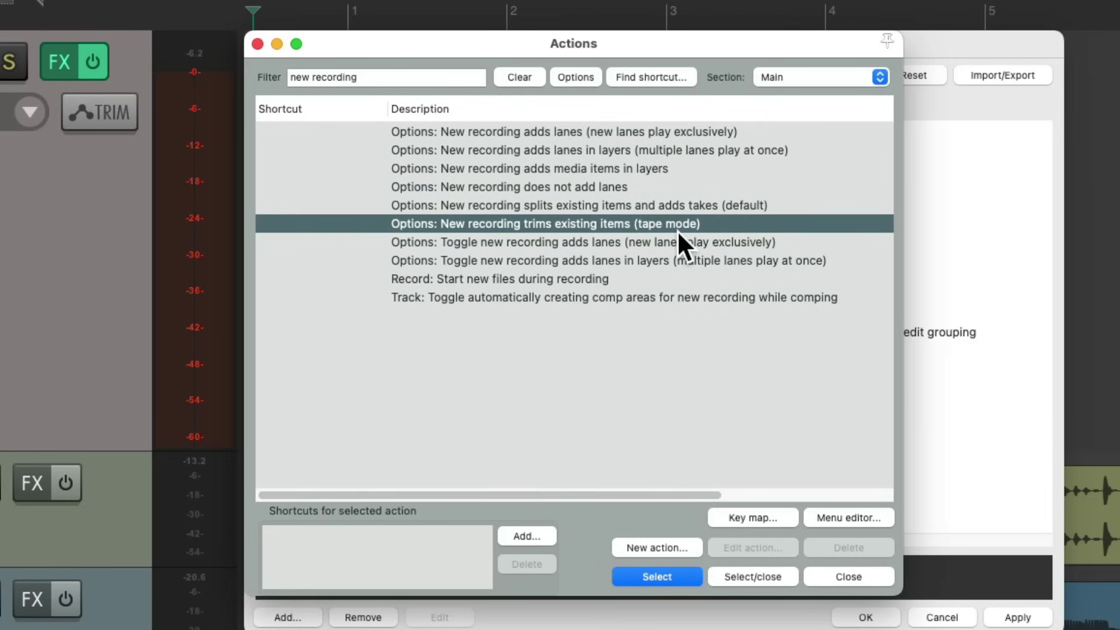
{"action": "left_click", "coordinate": [694, 205], "text": "shift"}
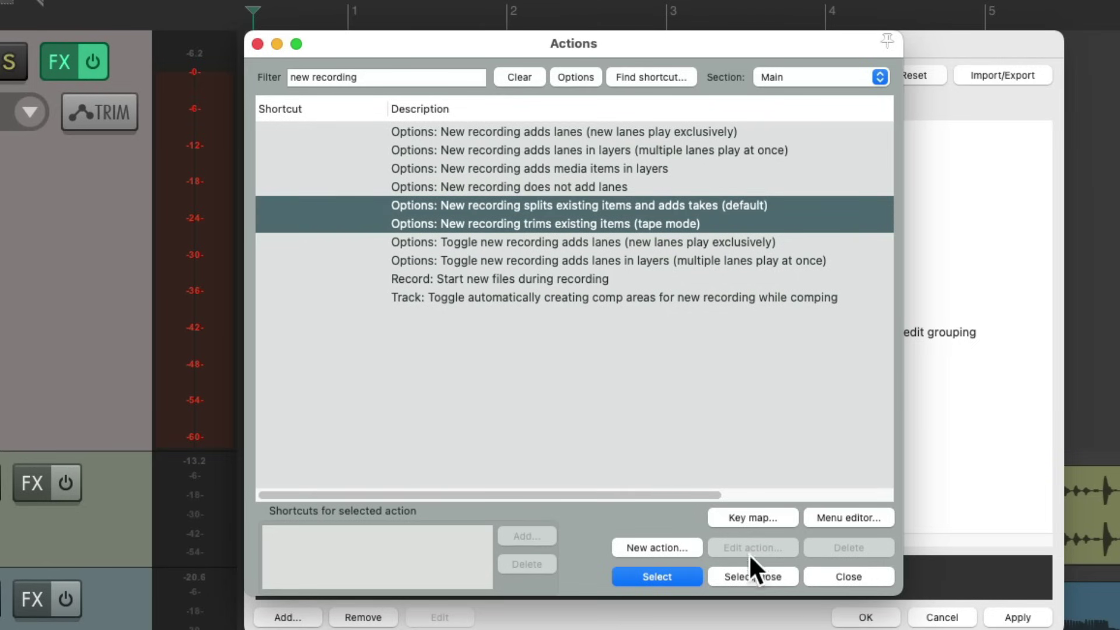
{"action": "left_click", "coordinate": [731, 574]}
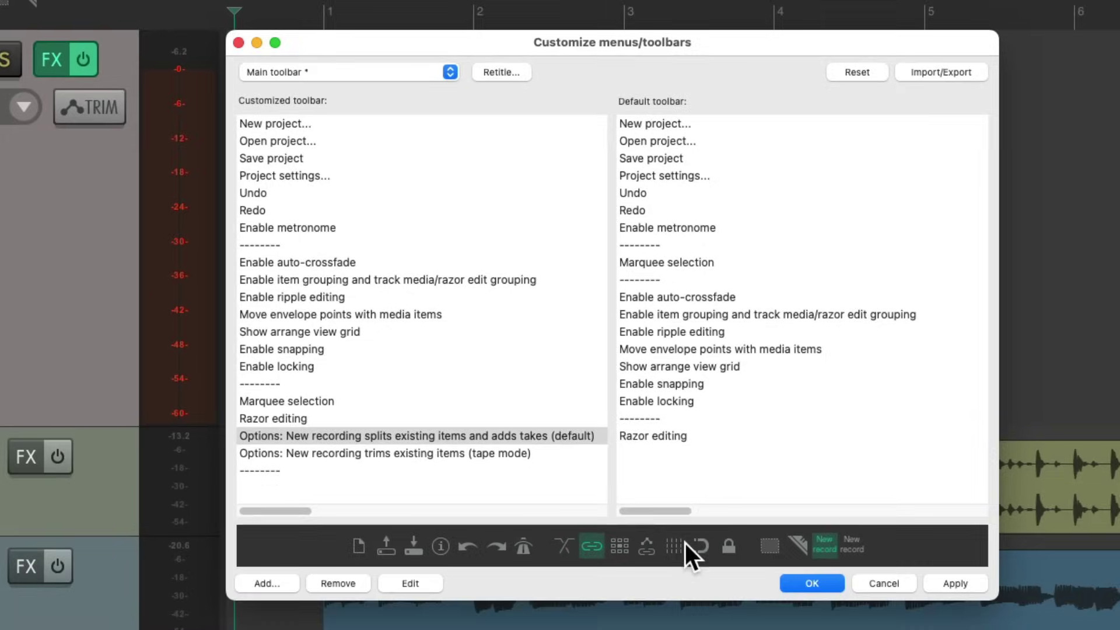
- Move the separator above the two new recording actions, directly after Razor editing
{"action": "left_click_drag", "start_coordinate": [338, 466], "coordinate": [340, 433]}
{"action": "left_click", "coordinate": [384, 453]}
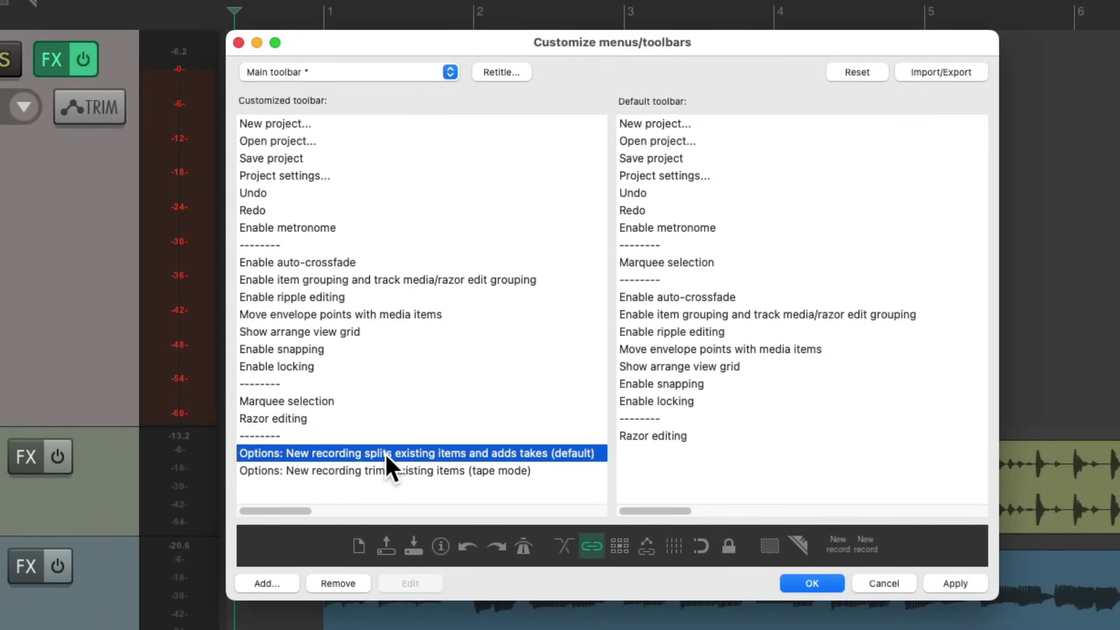
{"action": "left_click", "coordinate": [407, 470]}
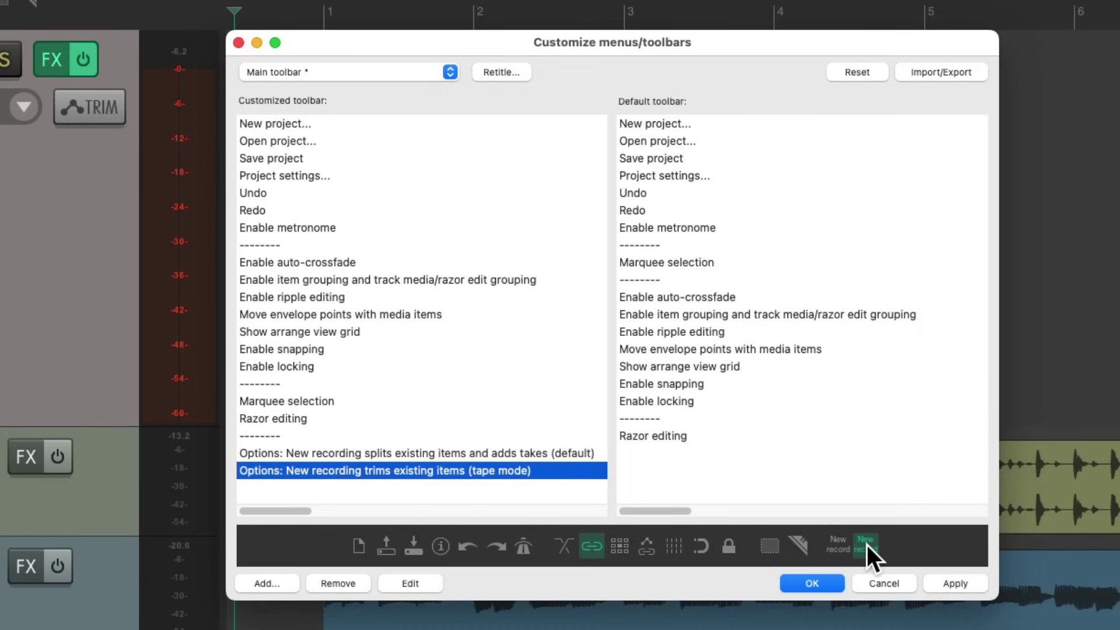
- Give the split-and-add-takes action the icon toolbar_item_selected_take_insert.png, filtering the icons by "take"
{"action": "left_click", "coordinate": [834, 544]}
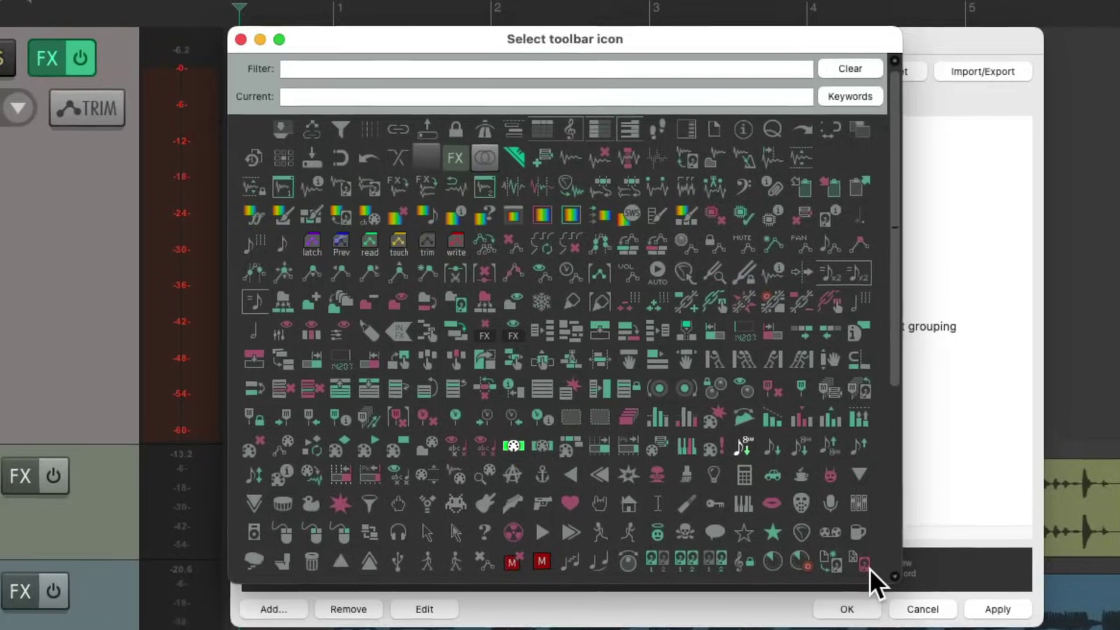
{"action": "left_click", "coordinate": [450, 69]}
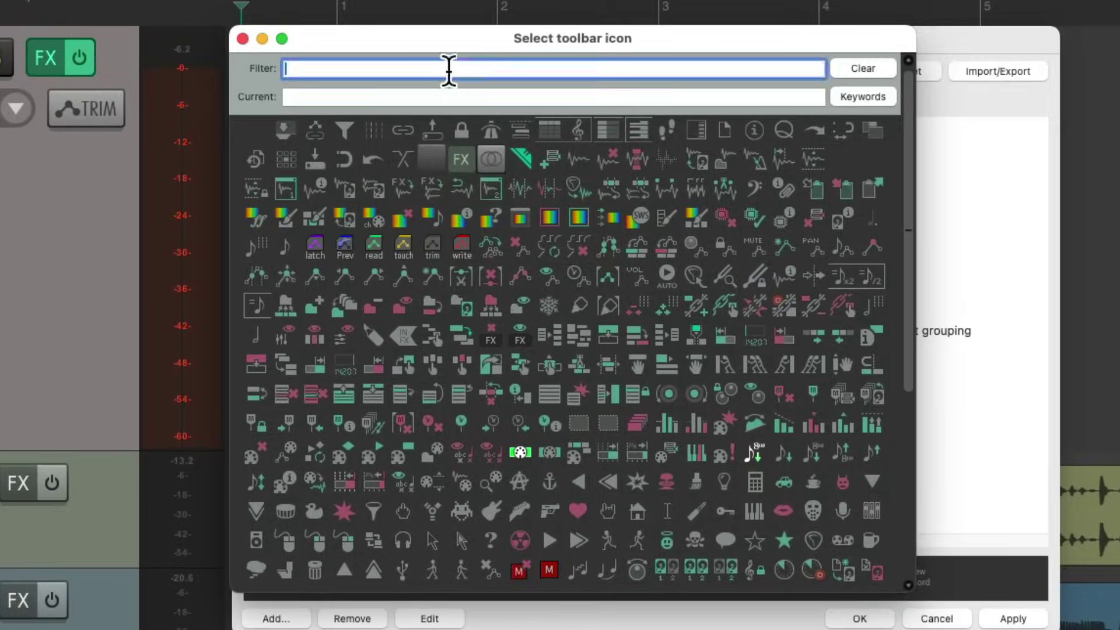
{"action": "type", "text": "take"}
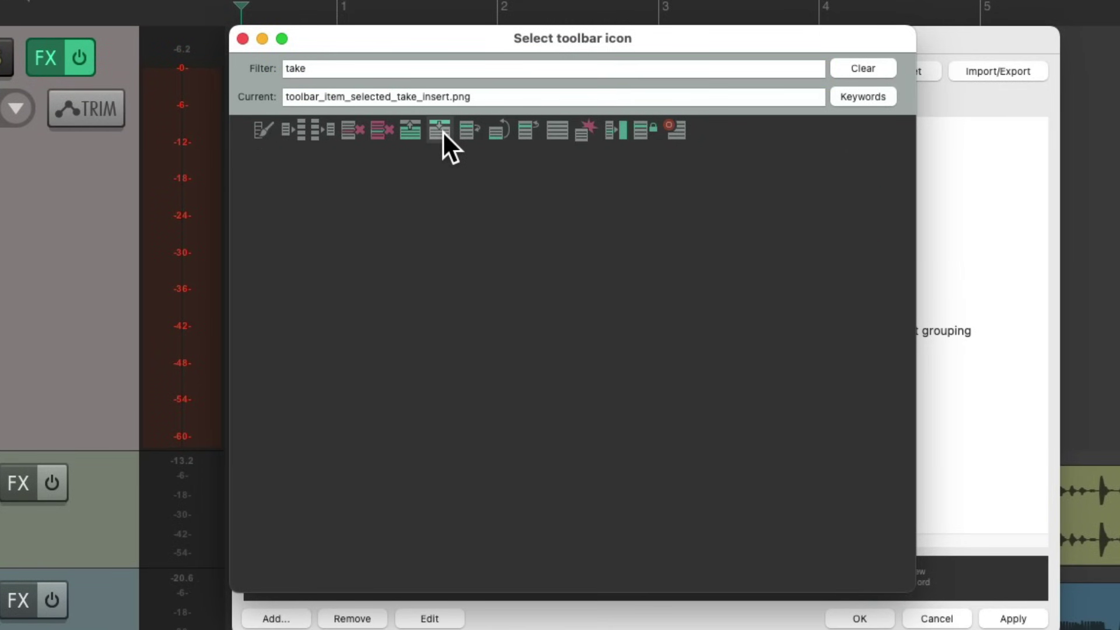
{"action": "left_click", "coordinate": [442, 131]}
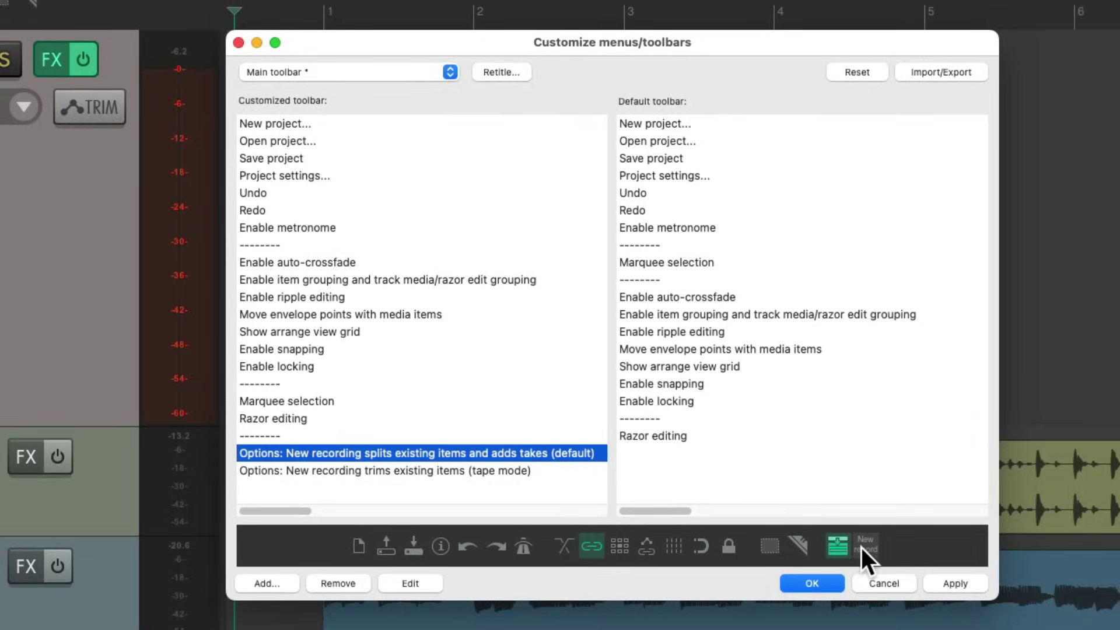
- Give the tape mode action the icon toolbar_record_trim_item_behind_tape.png, filtering the icons by "tape", and accept the toolbar customization
{"action": "left_click", "coordinate": [861, 547]}
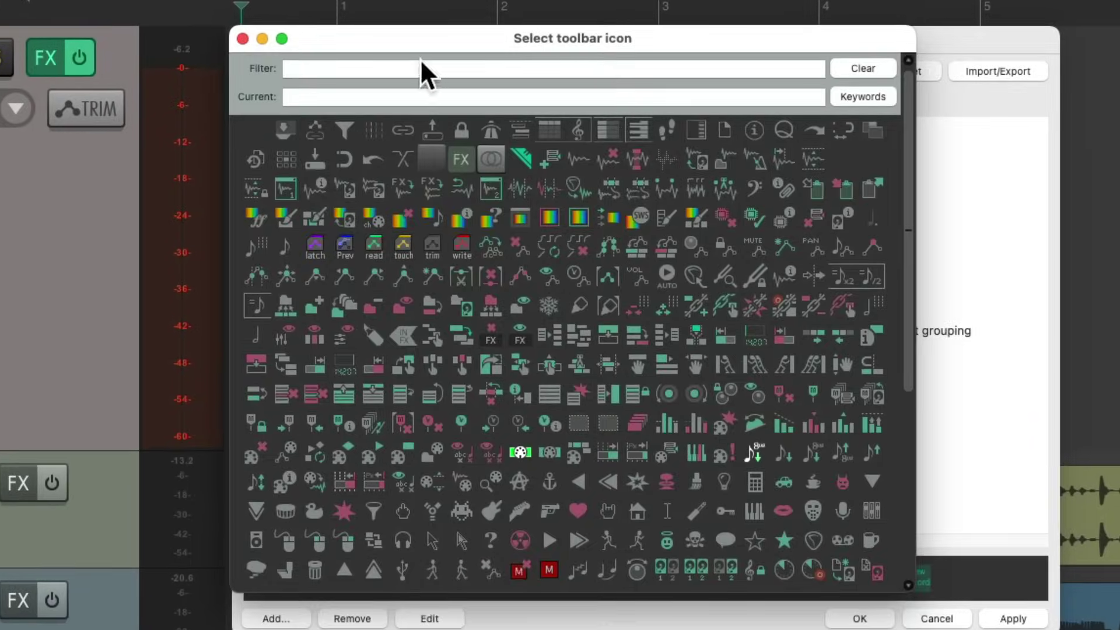
{"action": "left_click", "coordinate": [425, 70]}
{"action": "type", "text": "tape"}
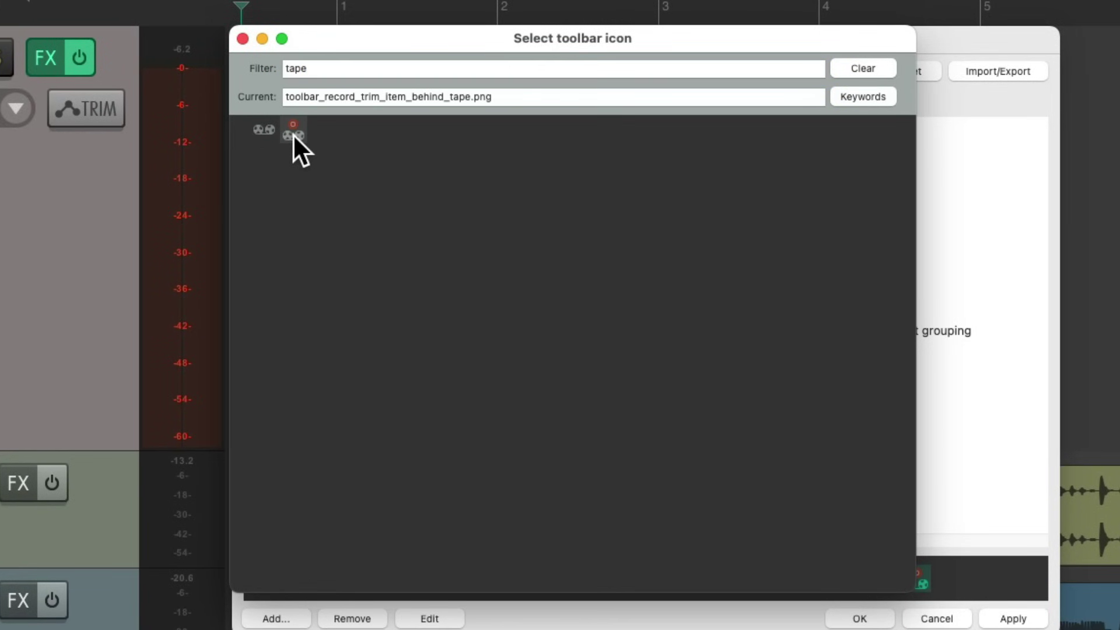
{"action": "left_click", "coordinate": [293, 134]}
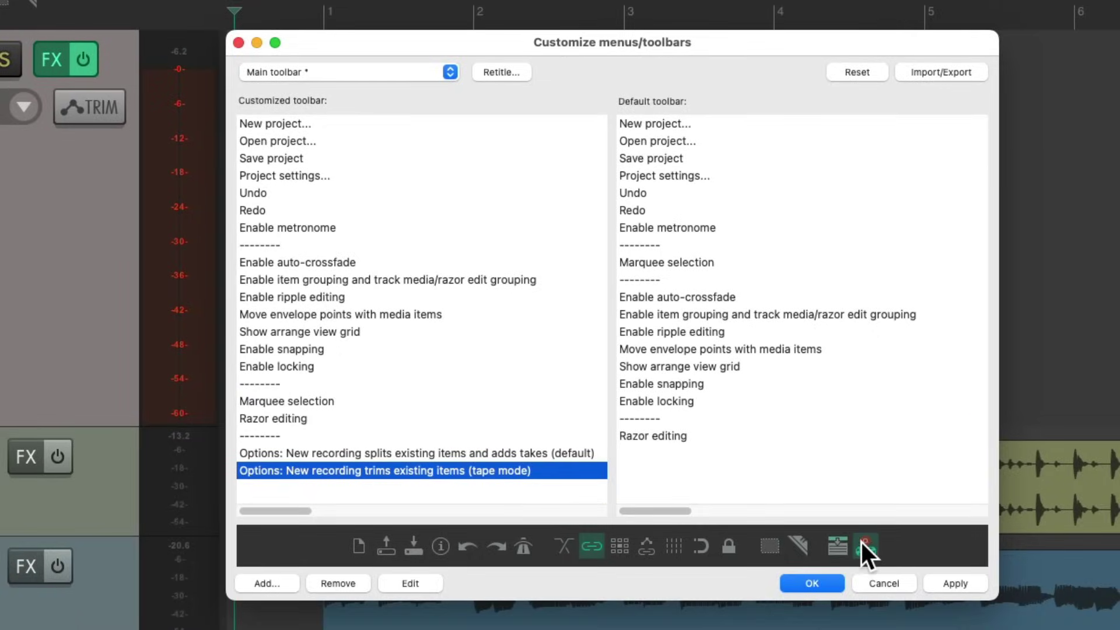
{"action": "left_click", "coordinate": [811, 580]}
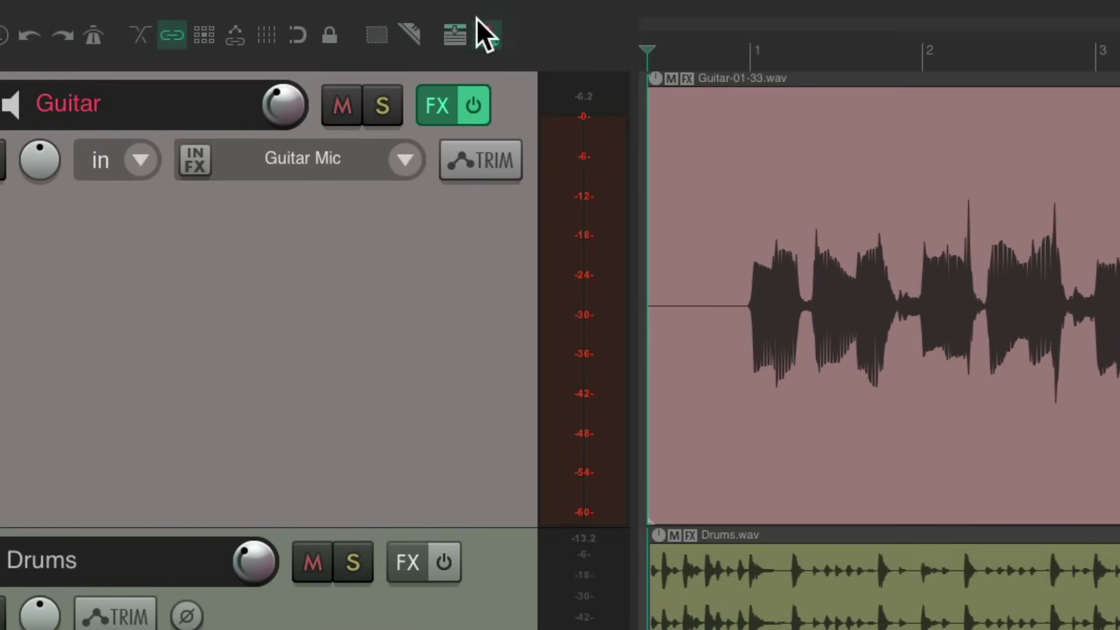
- Record a short test pass over the start of the guitar item in split-and-add-takes mode and undo it
{"action": "left_click", "coordinate": [454, 35]}
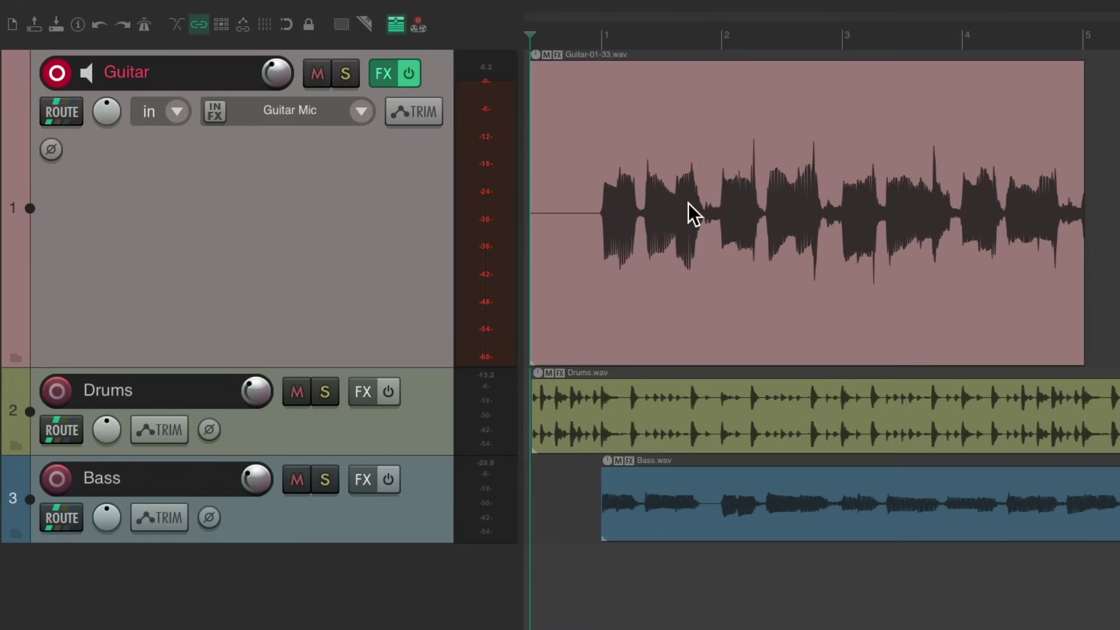
{"action": "key", "text": "ctrl+r"}
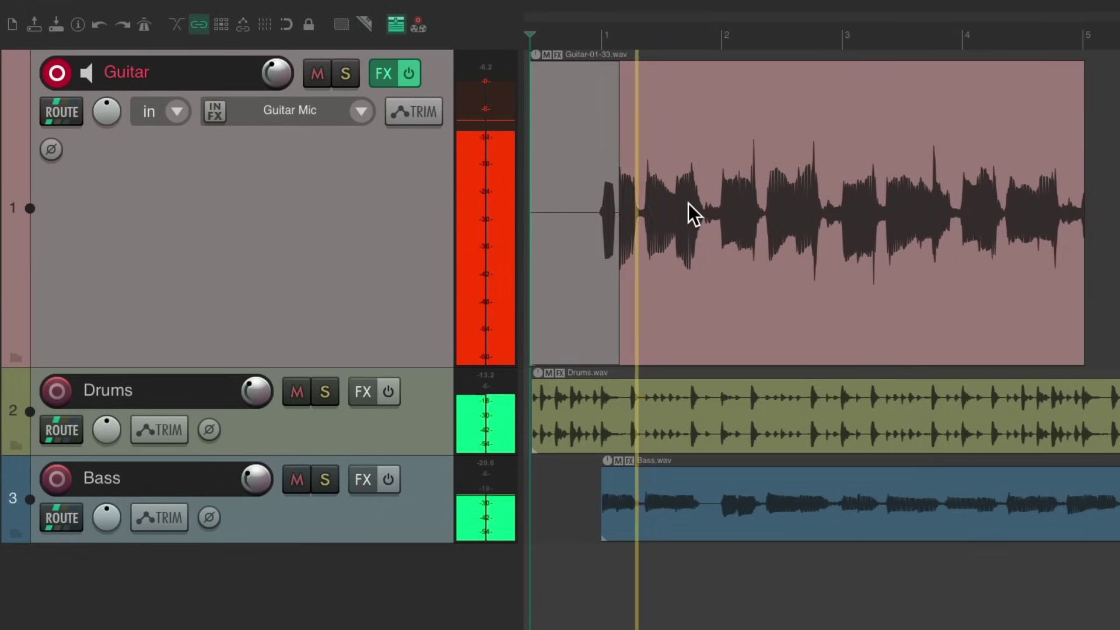
{"action": "key", "text": "space"}
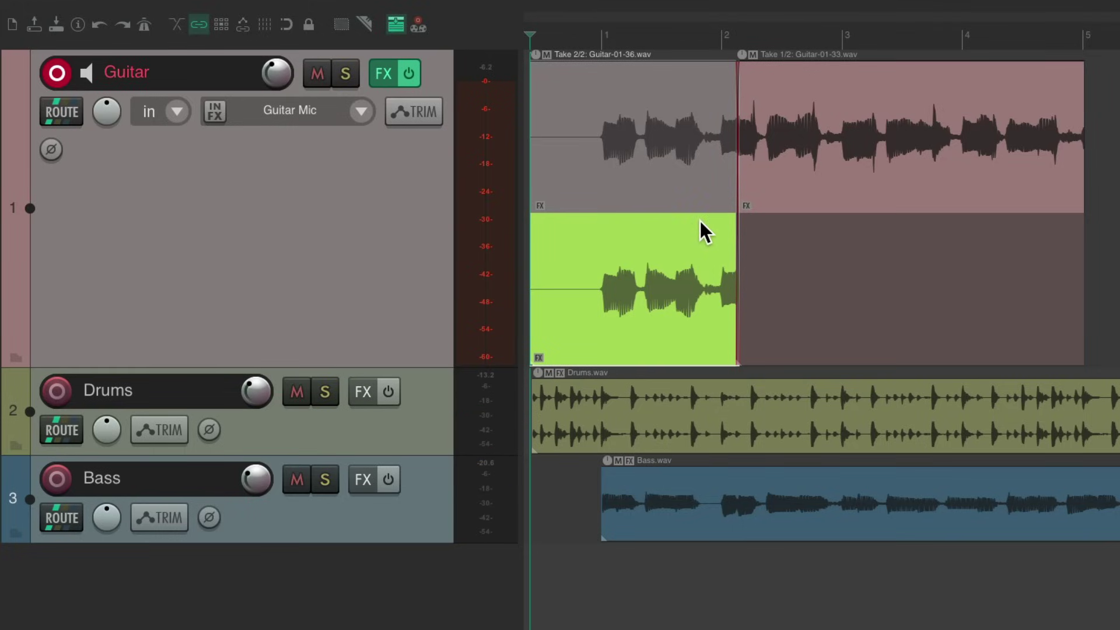
{"action": "key", "text": "ctrl+z"}
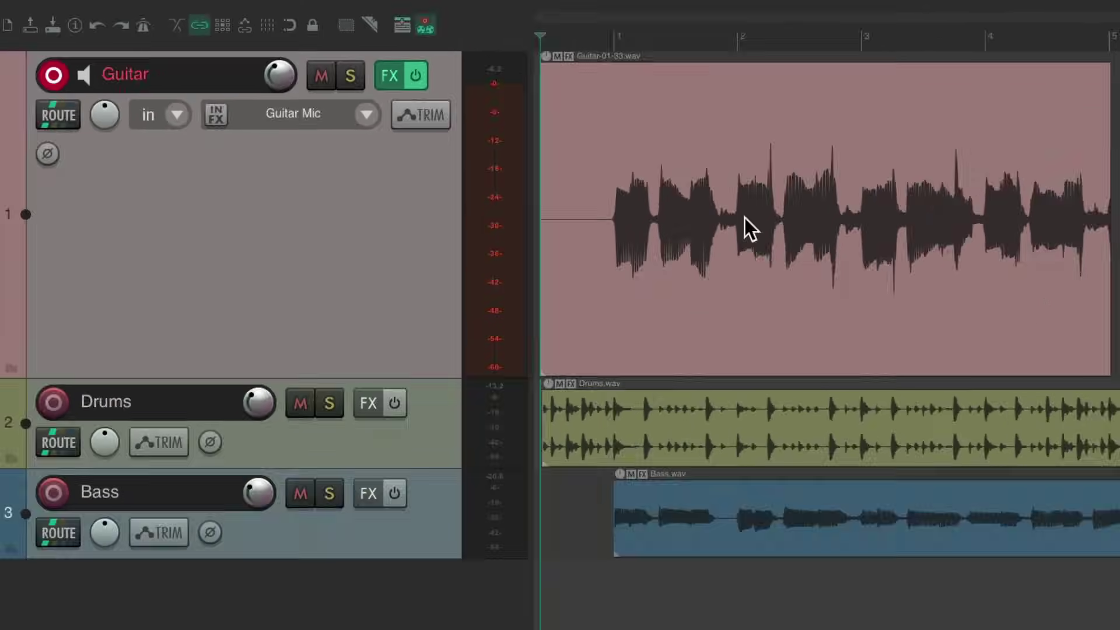
- Record a short test pass over the start of the guitar item in tape mode and remove it again
{"action": "key", "text": "space"}
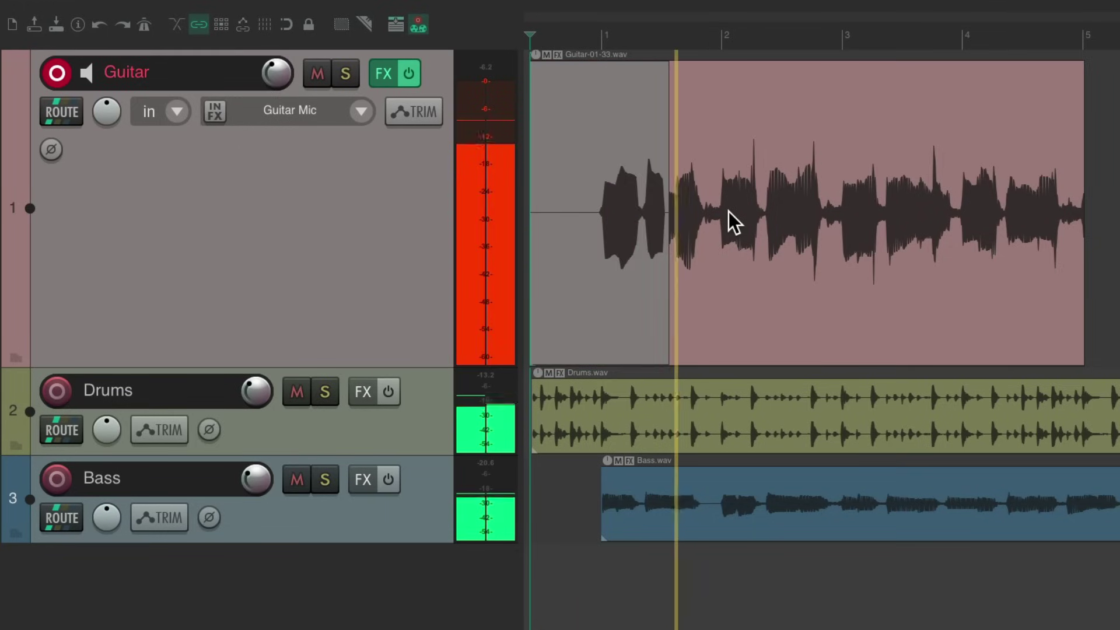
{"action": "key", "text": "space"}
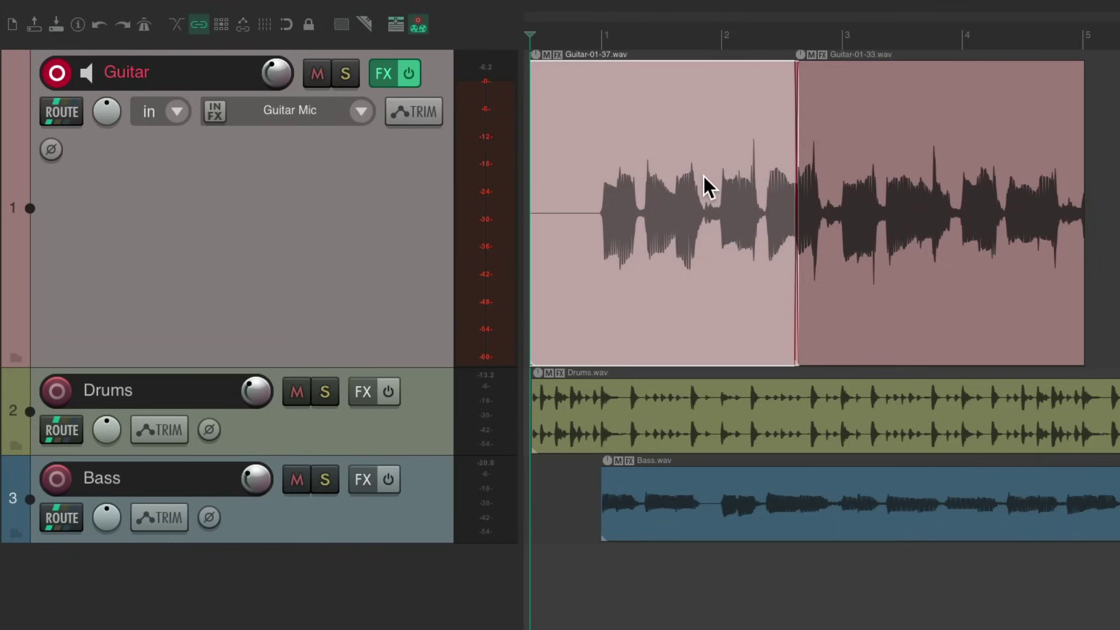
{"action": "key", "text": "Delete"}
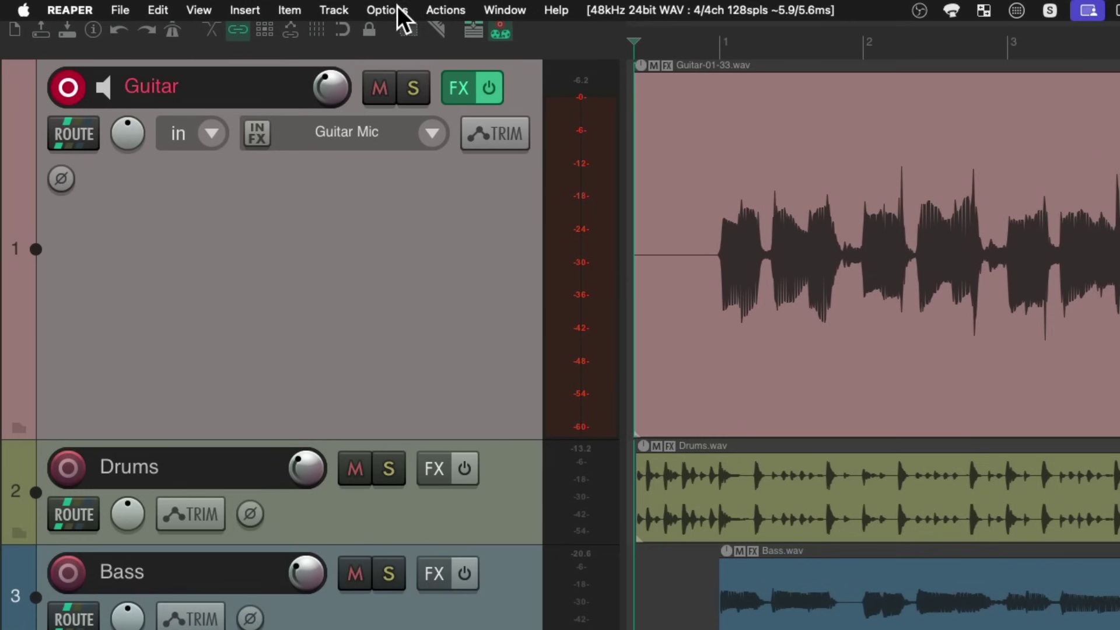
- Set the overlapping recording behavior to "Add lanes (new lanes play exclusively)"
{"action": "left_click", "coordinate": [388, 10]}
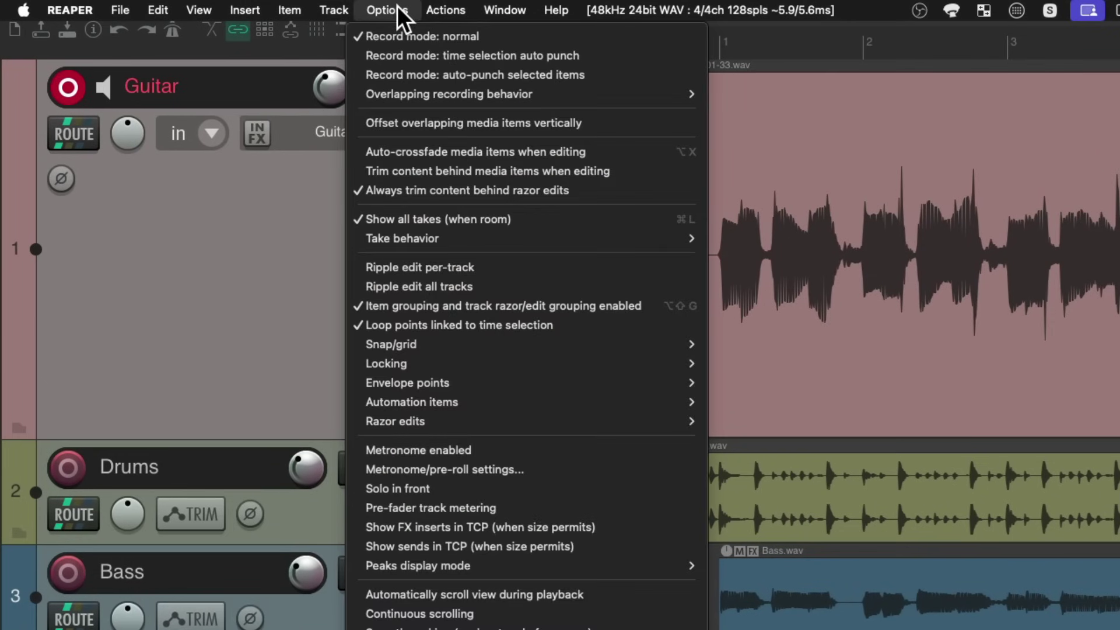
{"action": "mouse_move", "coordinate": [368, 97]}
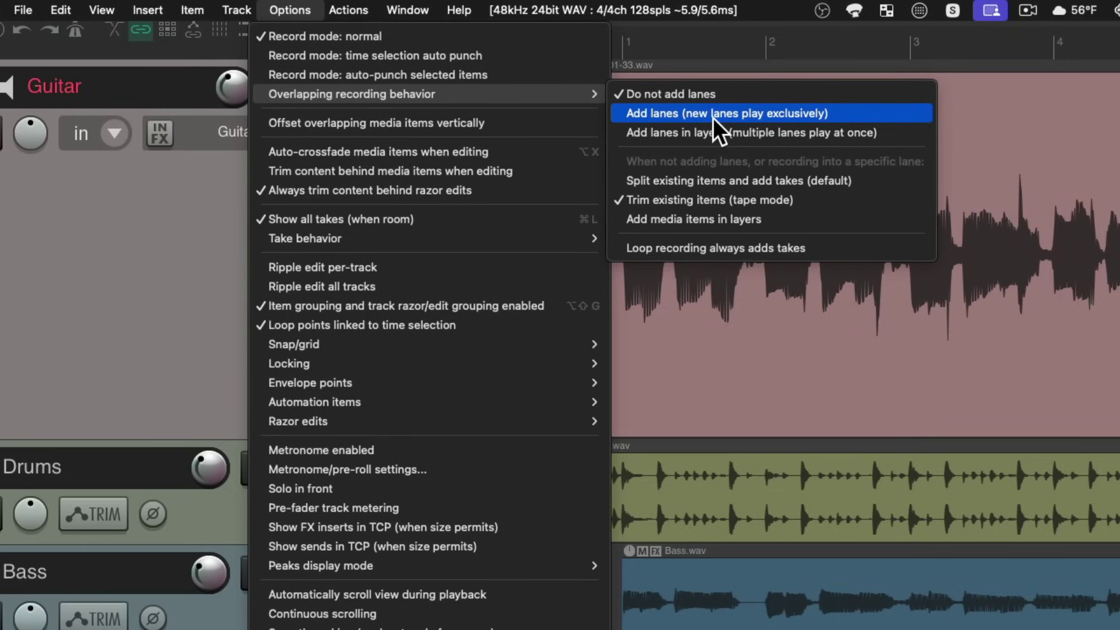
{"action": "left_click", "coordinate": [762, 115]}
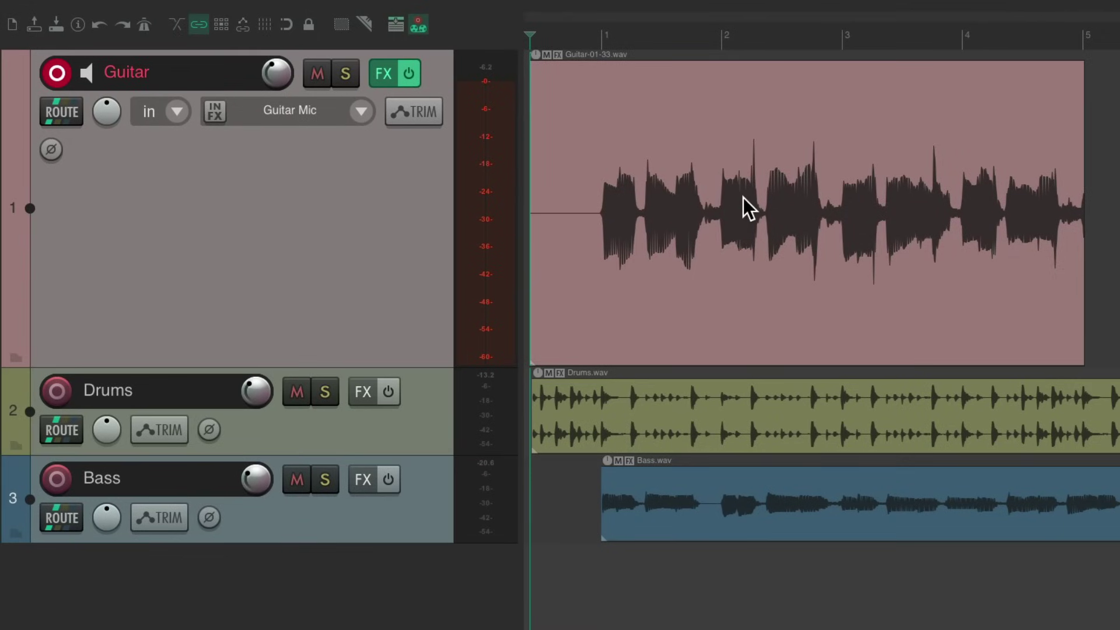
- Record a new guitar pass into its own lane and switch playback between lanes 1 and 2
{"action": "key", "text": "ctrl+r"}
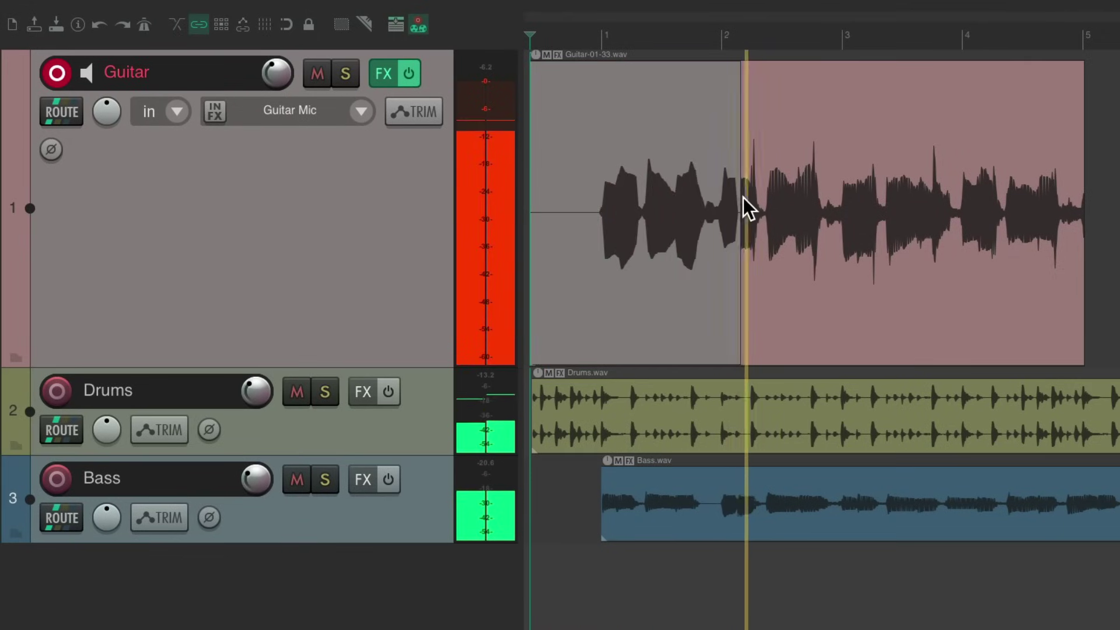
{"action": "key", "text": "space"}
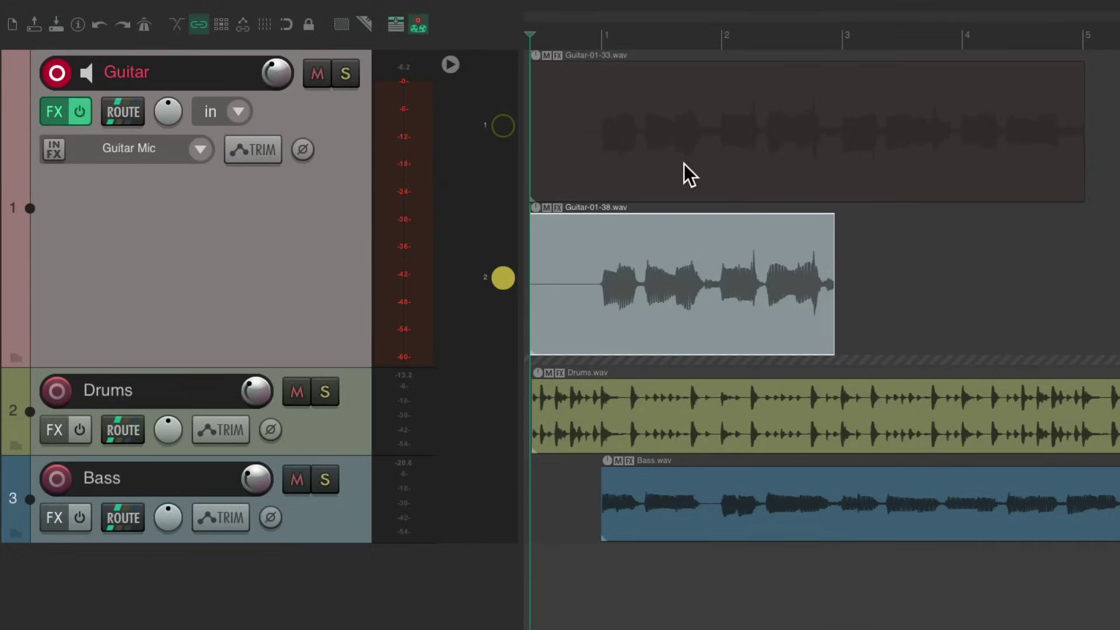
{"action": "left_click", "coordinate": [503, 126]}
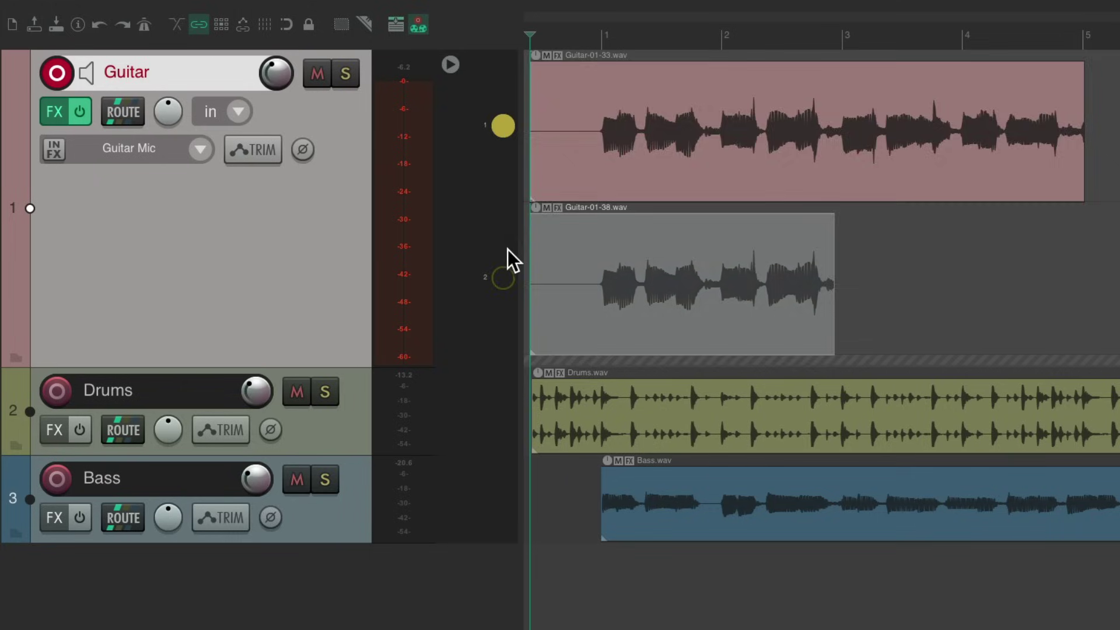
{"action": "left_click", "coordinate": [503, 279]}
- Create a comp lane on the guitar track, marking a long comp area in lane 1 and a short one around measure 2 in lane 2
{"action": "left_click", "coordinate": [505, 137]}
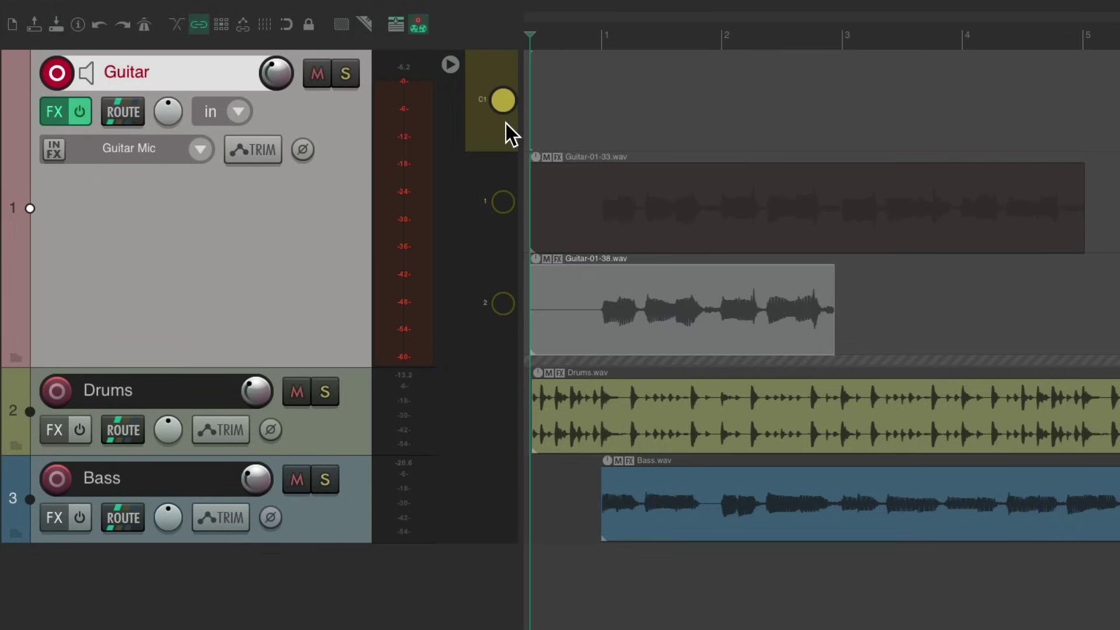
{"action": "left_click_drag", "start_coordinate": [575, 216], "coordinate": [803, 229]}
{"action": "left_click_drag", "start_coordinate": [702, 318], "coordinate": [765, 318]}
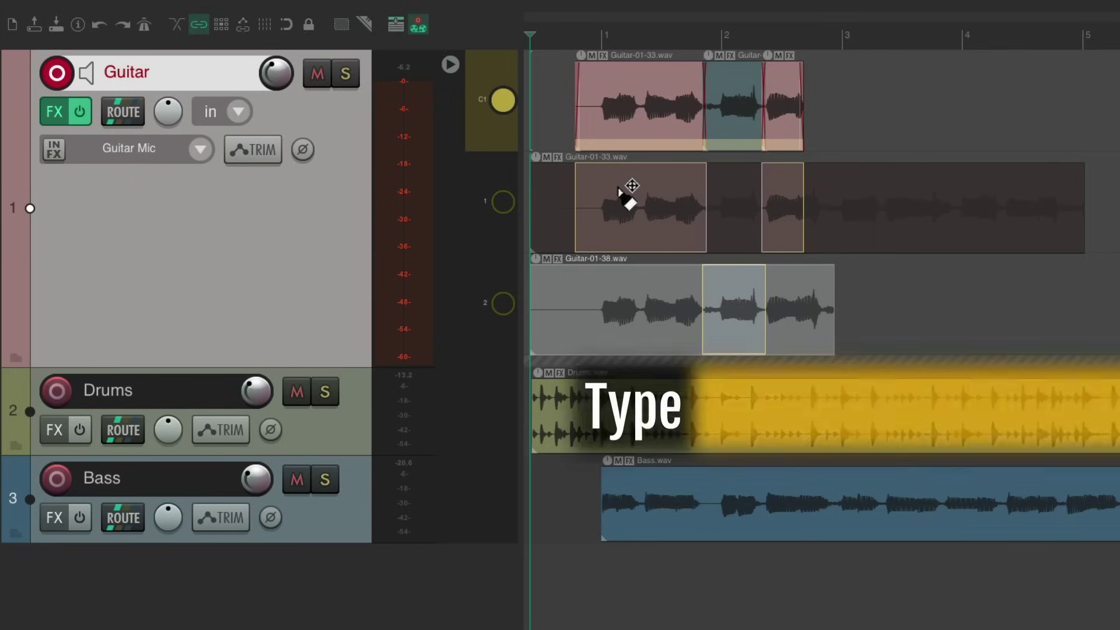
- Cycle the first comp area's source between the lanes, and undo the comping and the lane recording
{"action": "key", "text": "t"}
{"action": "key", "text": "t"}
{"action": "key", "text": "t"}
{"action": "key", "text": "t"}
{"action": "key", "text": "t"}
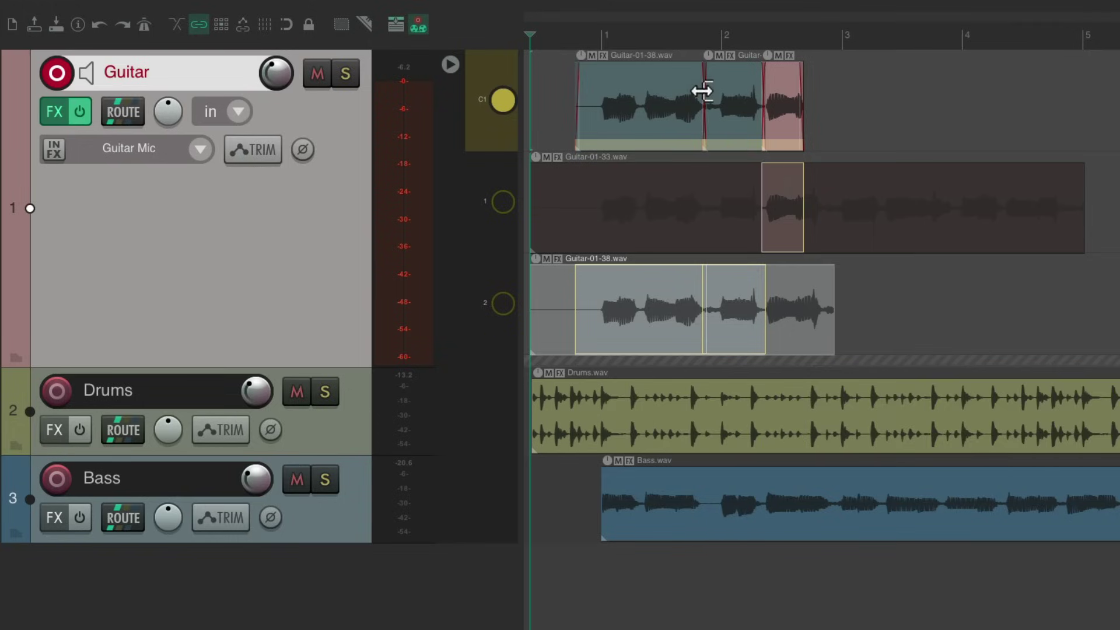
{"action": "key", "text": "ctrl+z"}
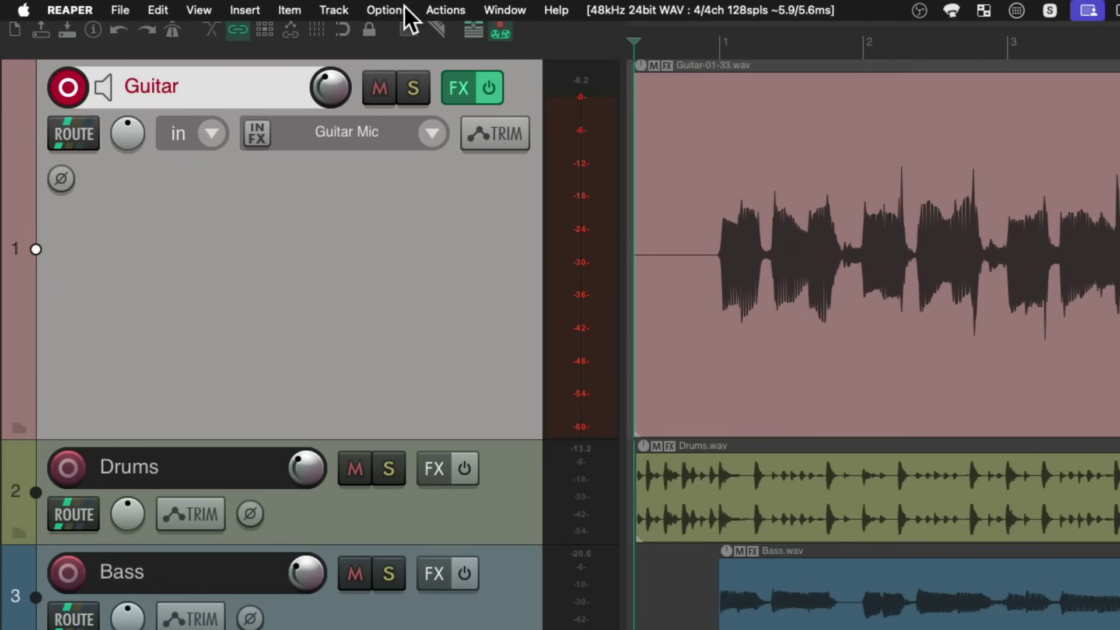
- Set the overlapping recording behavior to "Do not add lanes"
{"action": "left_click", "coordinate": [402, 8]}
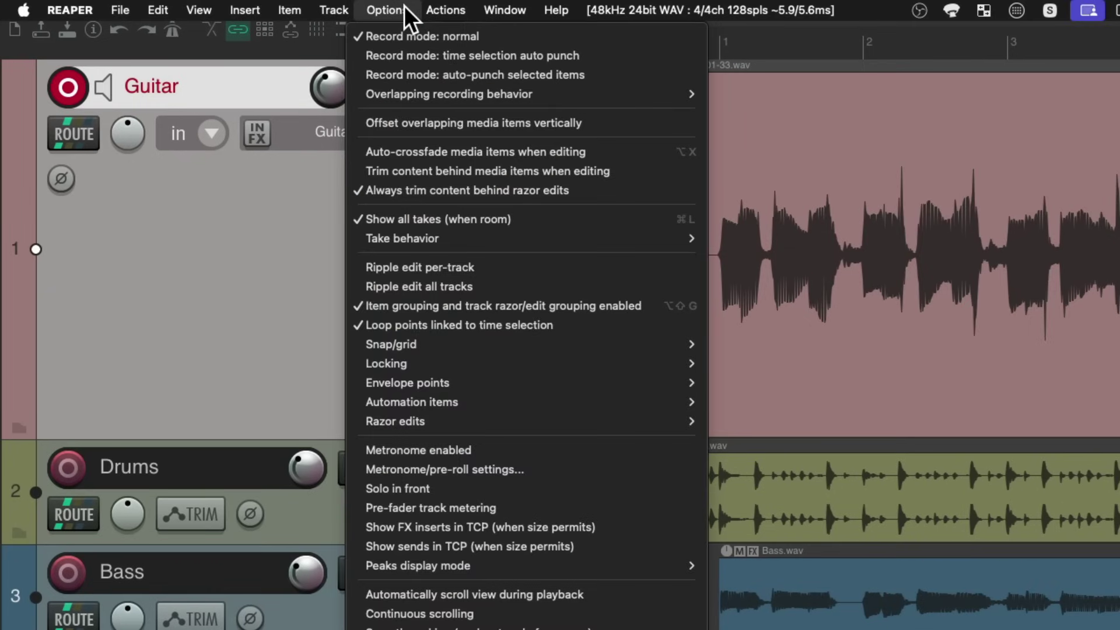
{"action": "mouse_move", "coordinate": [412, 93]}
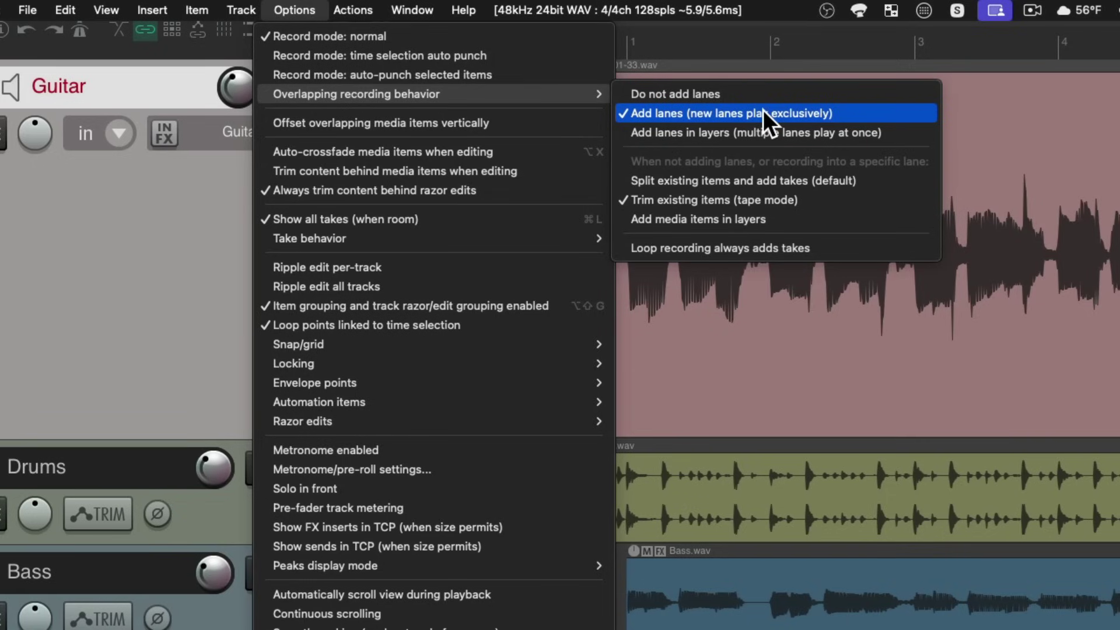
{"action": "left_click", "coordinate": [763, 94]}
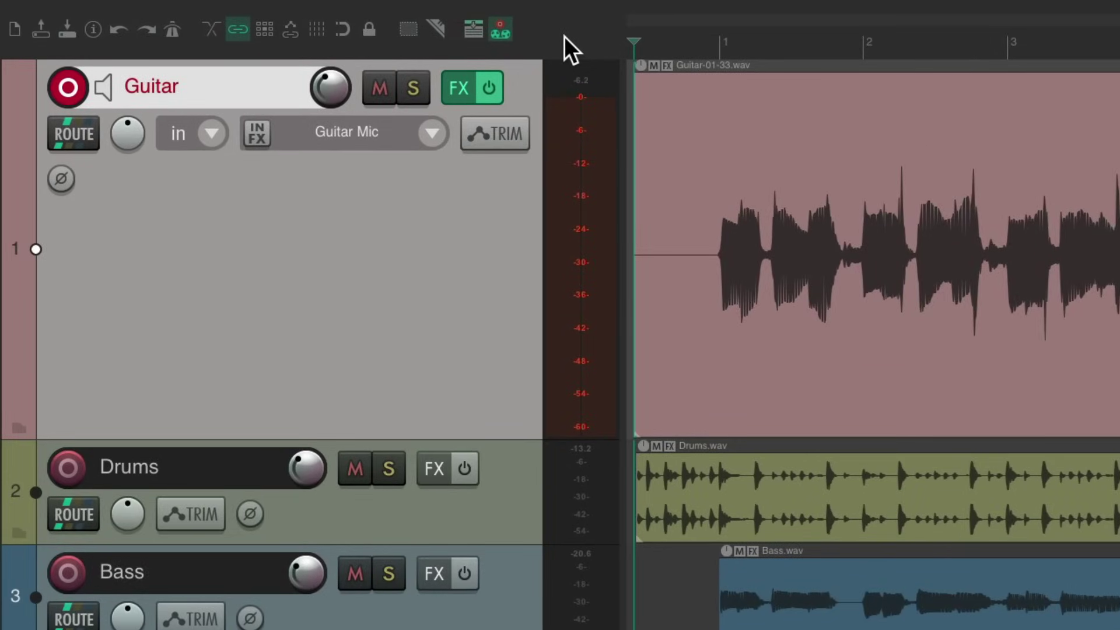
- Insert the action "Toggle new recording adds lanes (new lanes play exclusively)" at the end of the main toolbar
{"action": "right_click", "coordinate": [564, 36]}
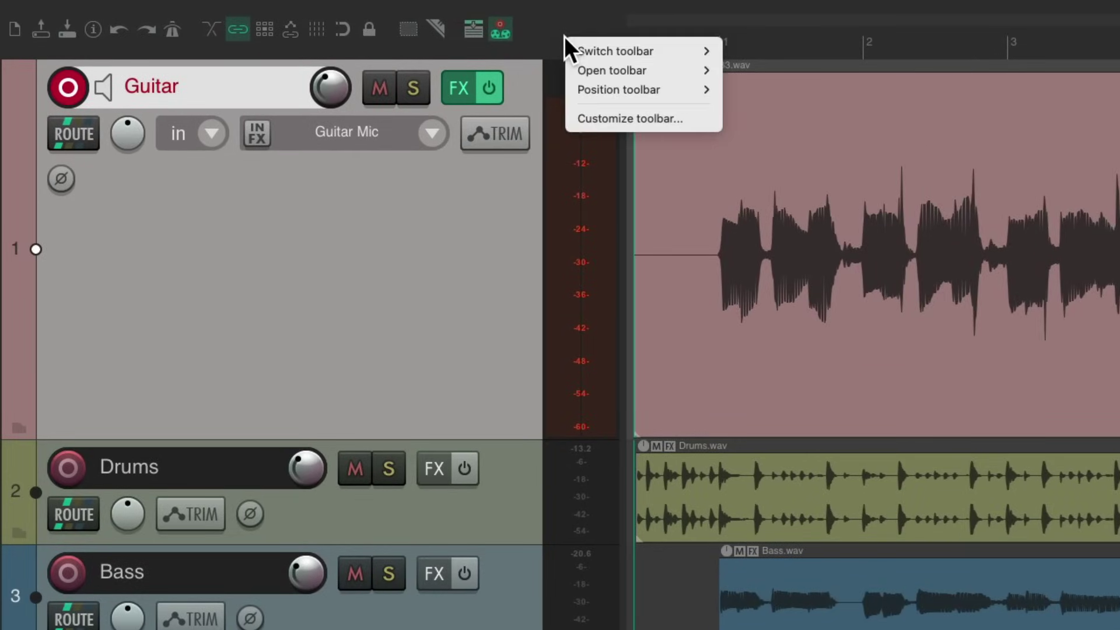
{"action": "left_click", "coordinate": [576, 116]}
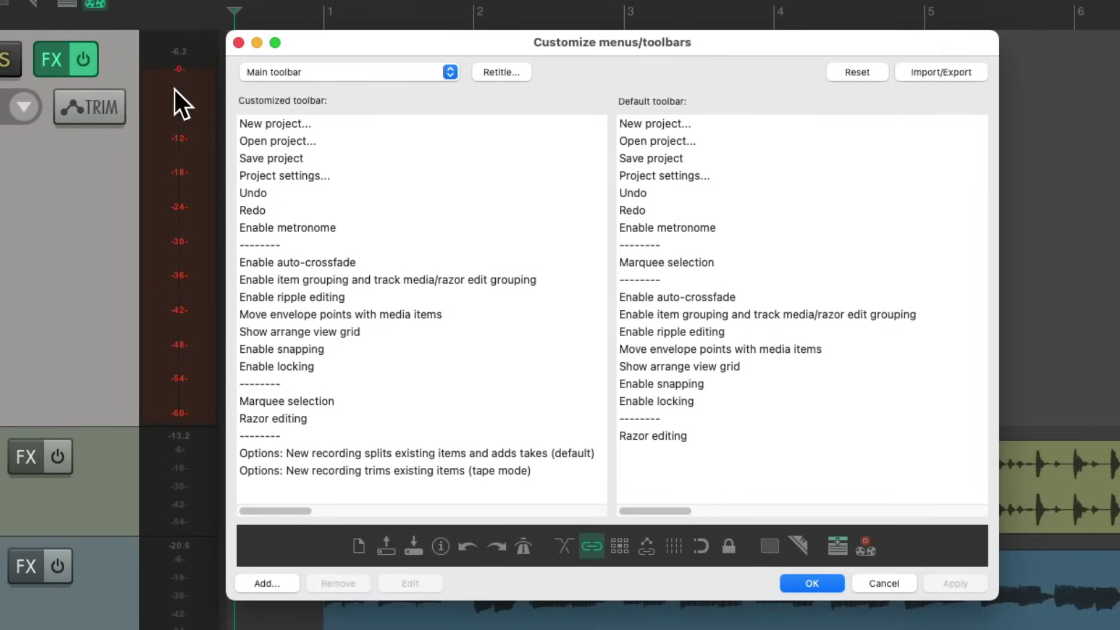
{"action": "right_click", "coordinate": [340, 485]}
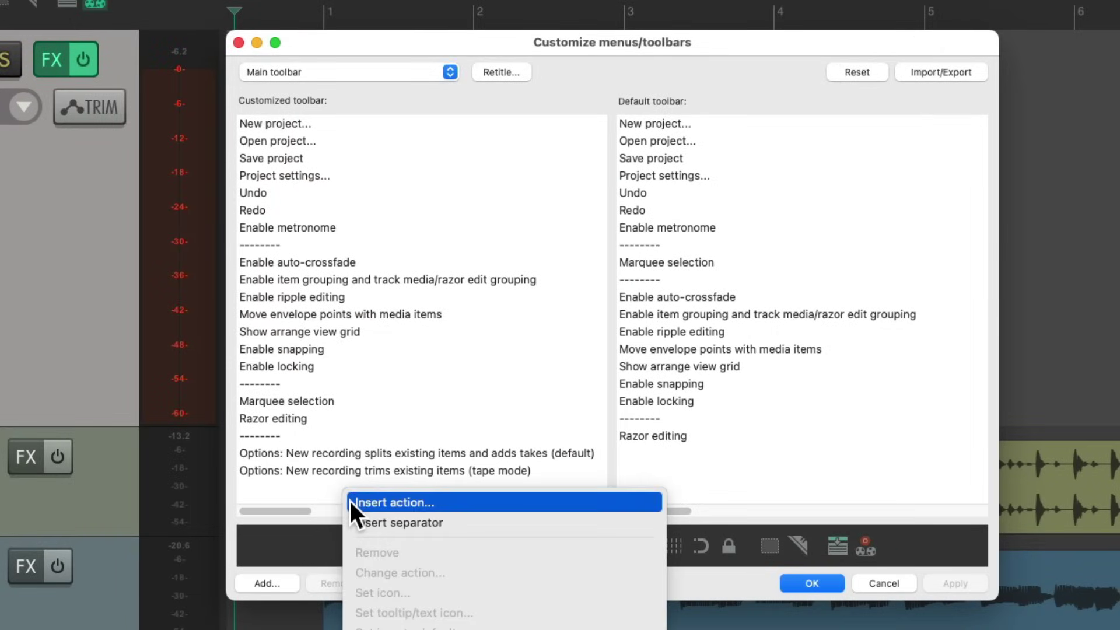
{"action": "left_click", "coordinate": [348, 499]}
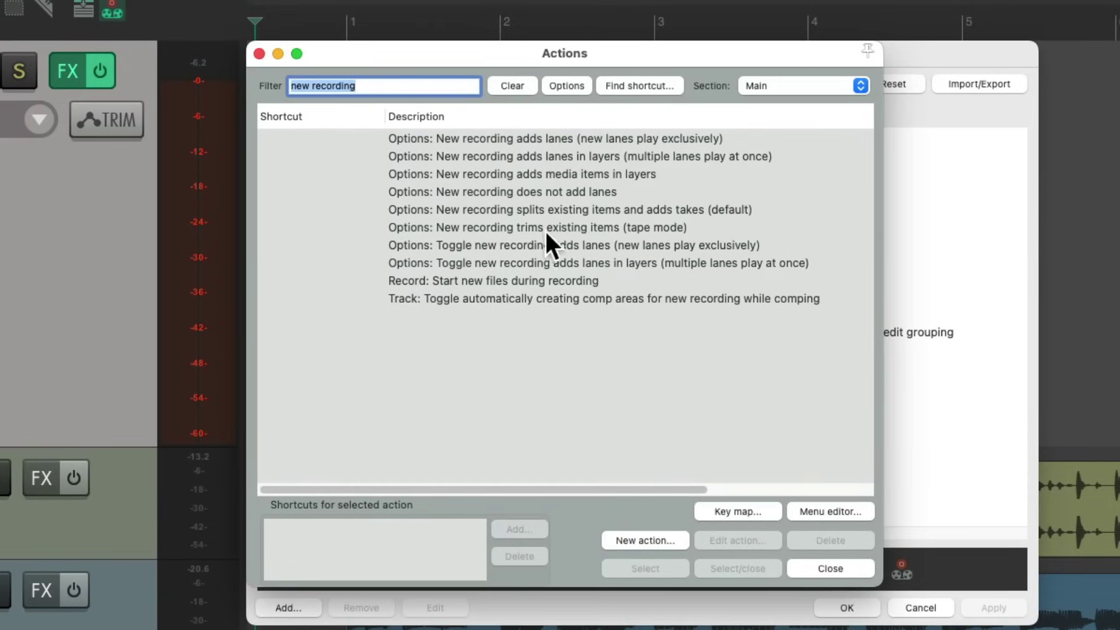
{"action": "left_click", "coordinate": [528, 245]}
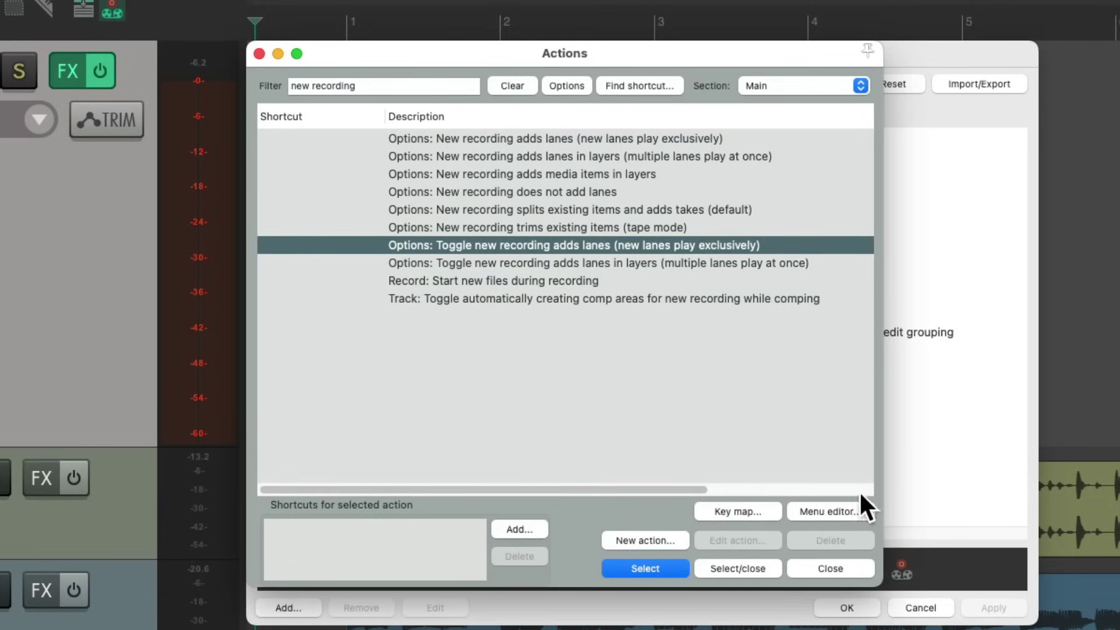
{"action": "left_click", "coordinate": [758, 563]}
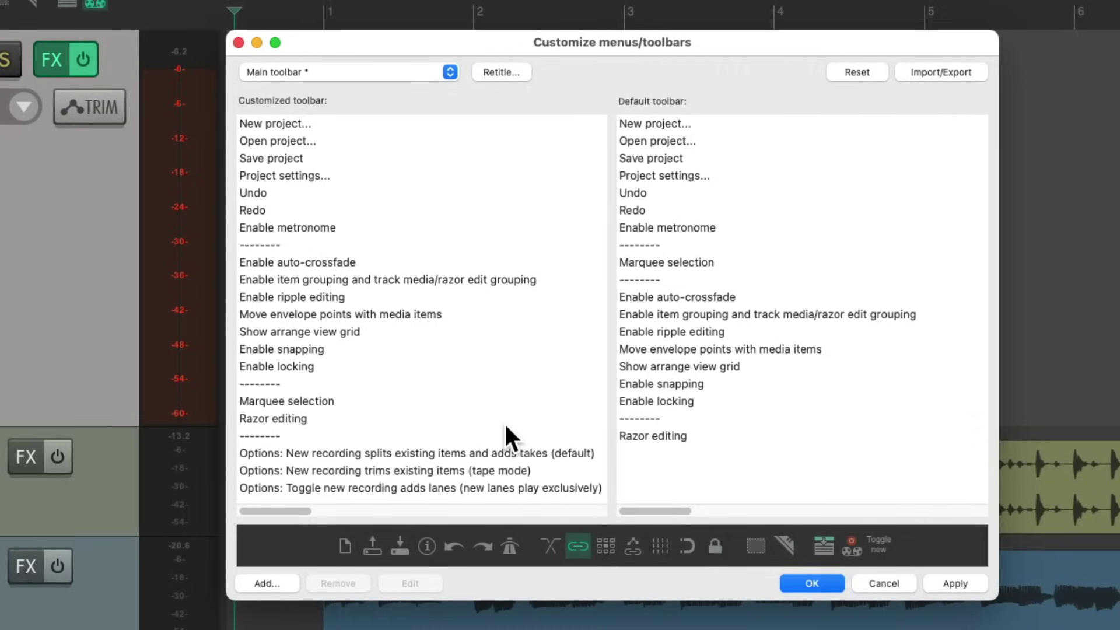
- Give the lane toggle action the icon toolbar_record_create_item_seperate_lane.png, filtering the icons by "lane"
{"action": "left_click", "coordinate": [456, 488]}
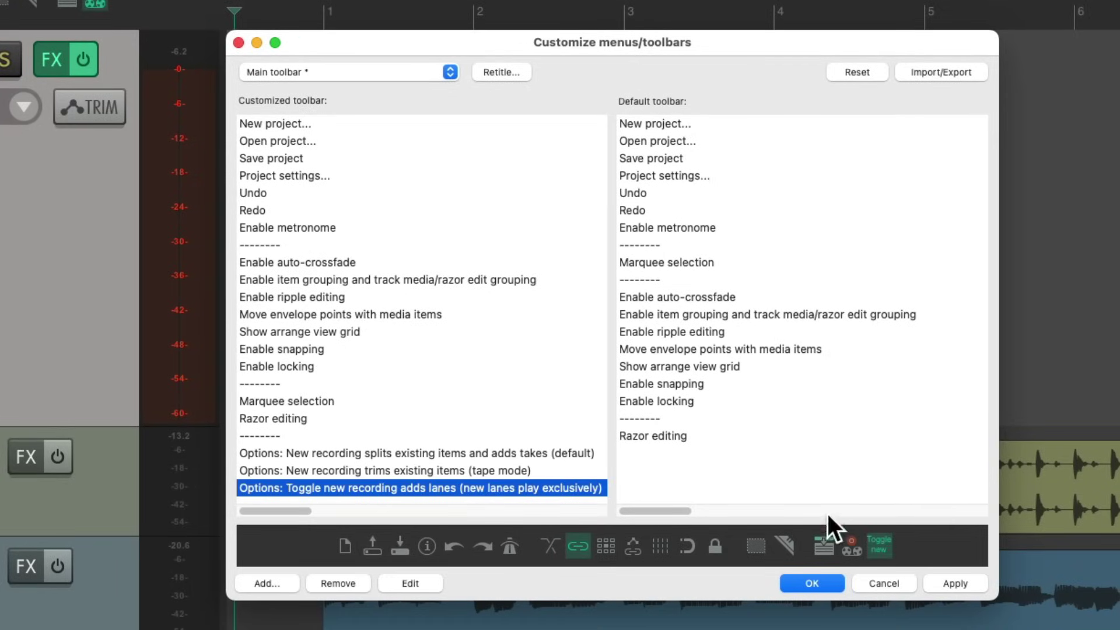
{"action": "left_click", "coordinate": [875, 544]}
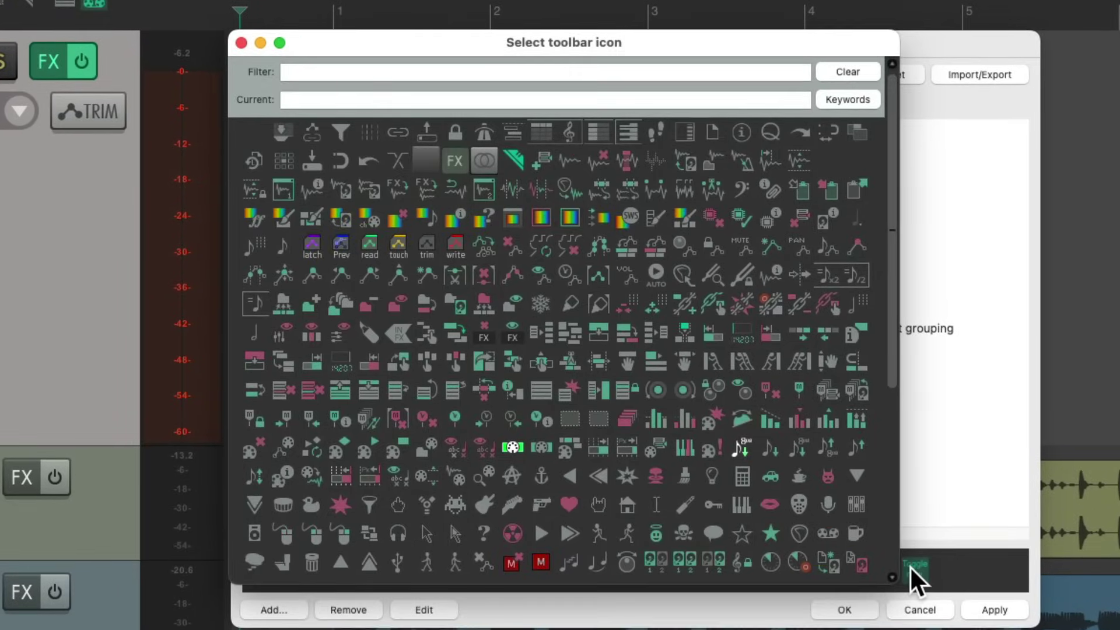
{"action": "left_click", "coordinate": [519, 72]}
{"action": "type", "text": "lane"}
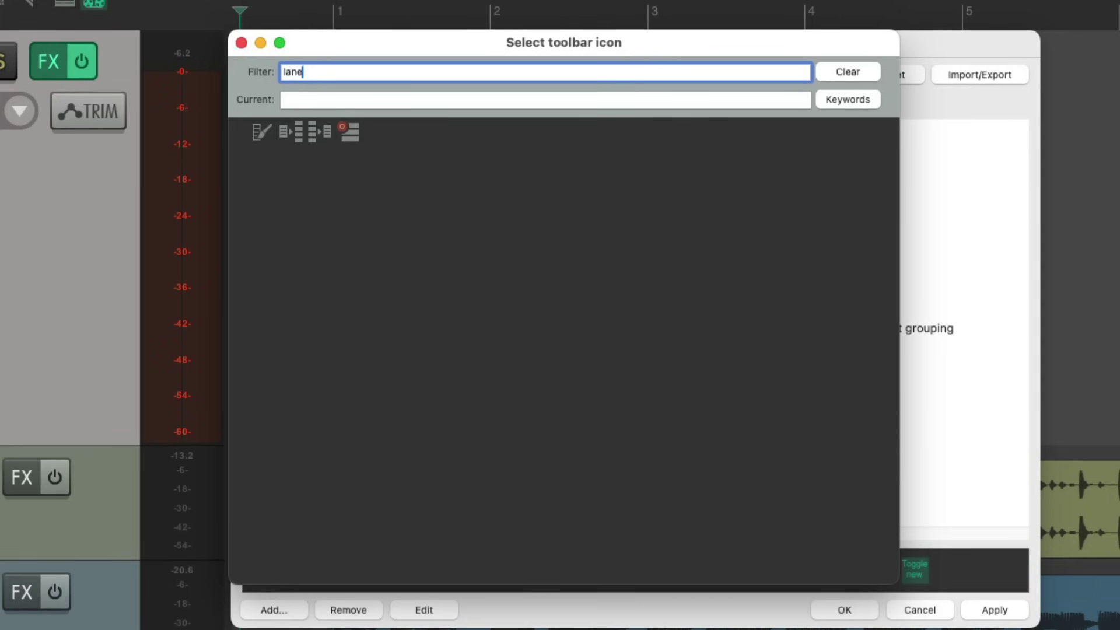
{"action": "left_click", "coordinate": [349, 131]}
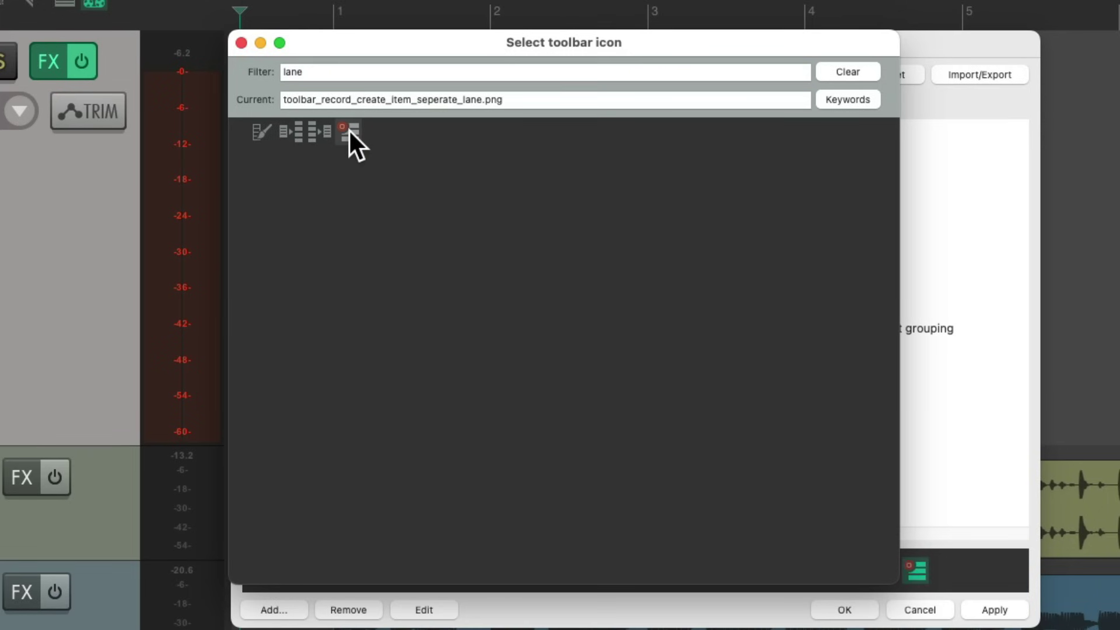
{"action": "double_click", "coordinate": [350, 131]}
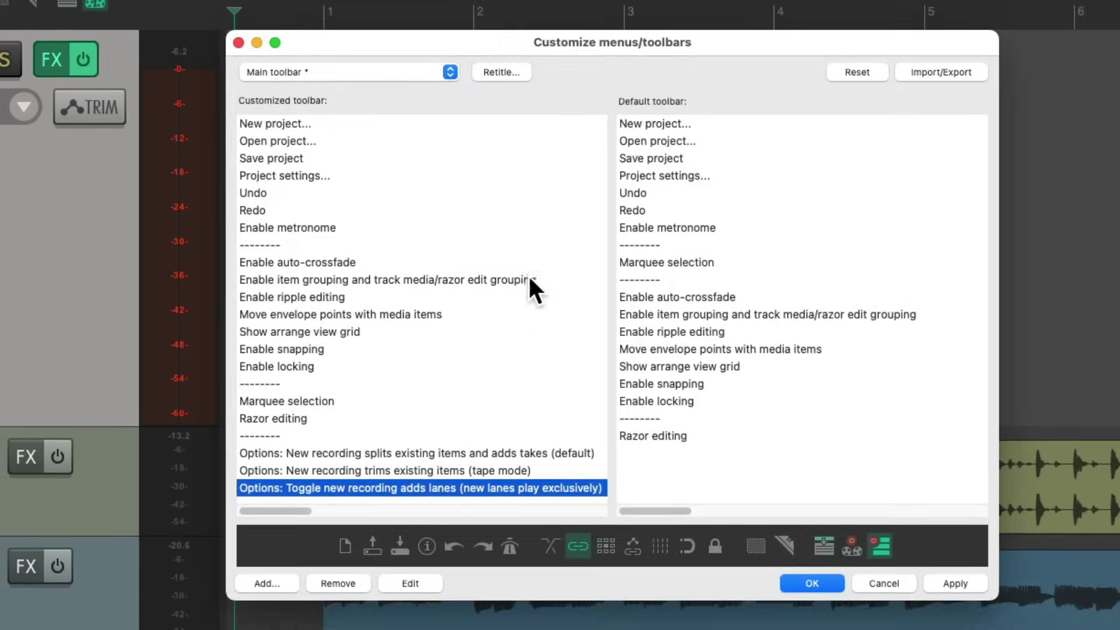
- Accept the toolbar customization, record over the guitar item up to about measure 2 in take-splitting mode, and undo the recording
{"action": "key", "text": "Return"}
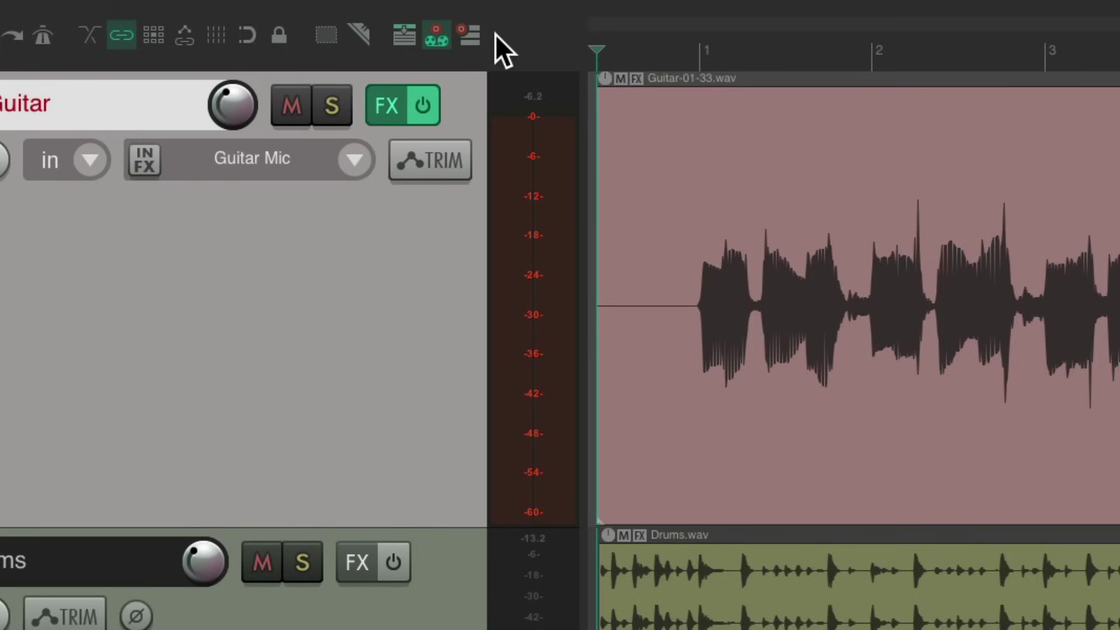
{"action": "left_click", "coordinate": [404, 36]}
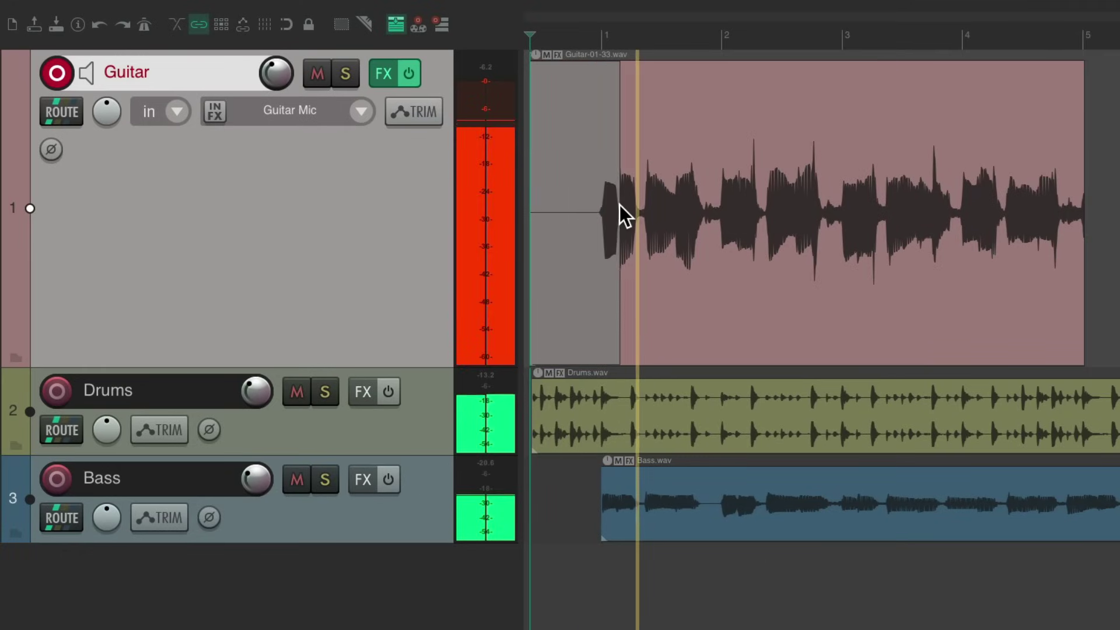
{"action": "key", "text": "space"}
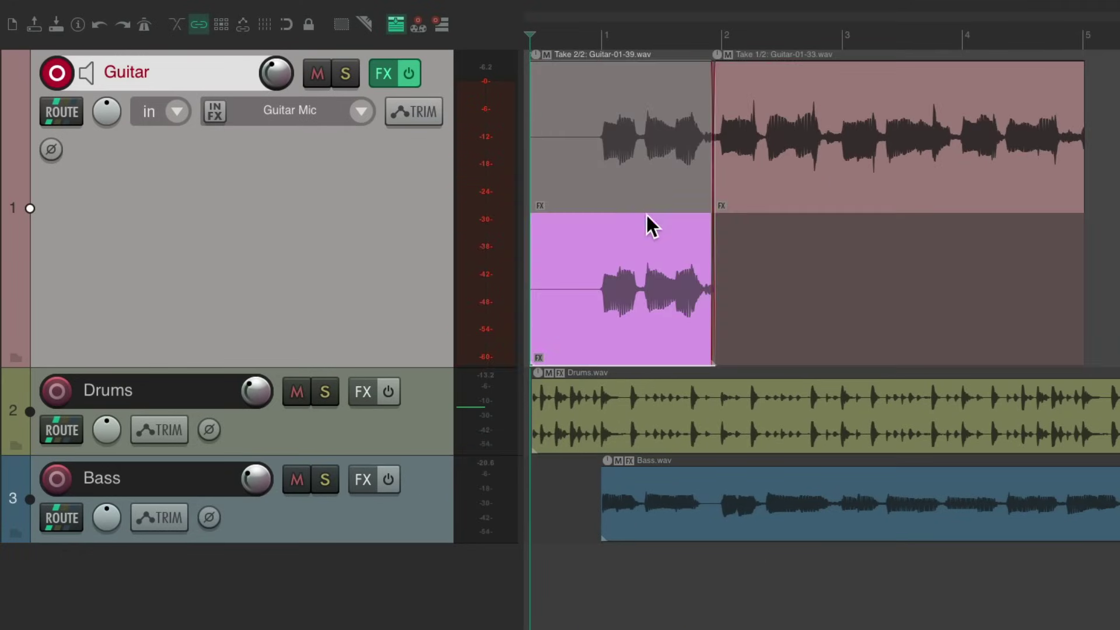
{"action": "key", "text": "ctrl+z"}
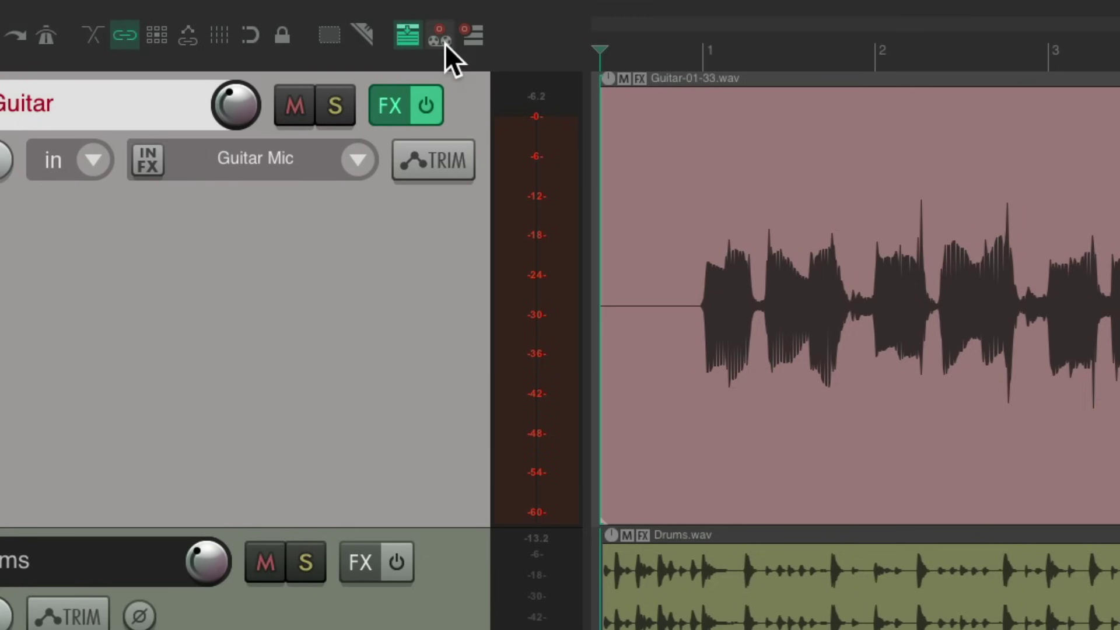
- Switch recording to tape mode, record over the guitar item up to about measure 2, and undo the recording
{"action": "left_click", "coordinate": [445, 43]}
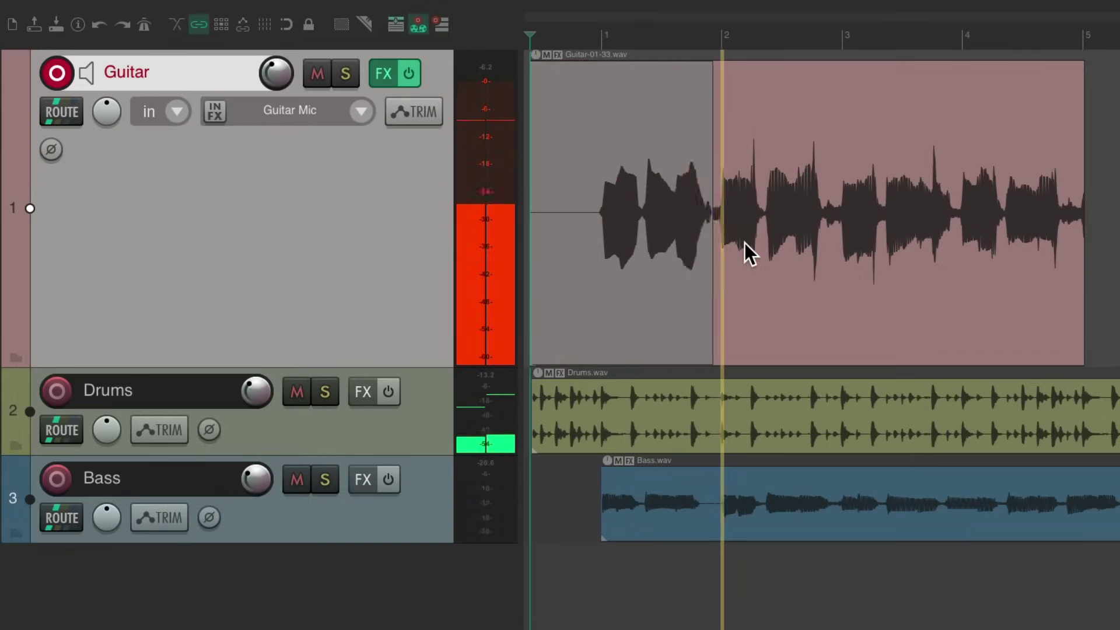
{"action": "key", "text": "space"}
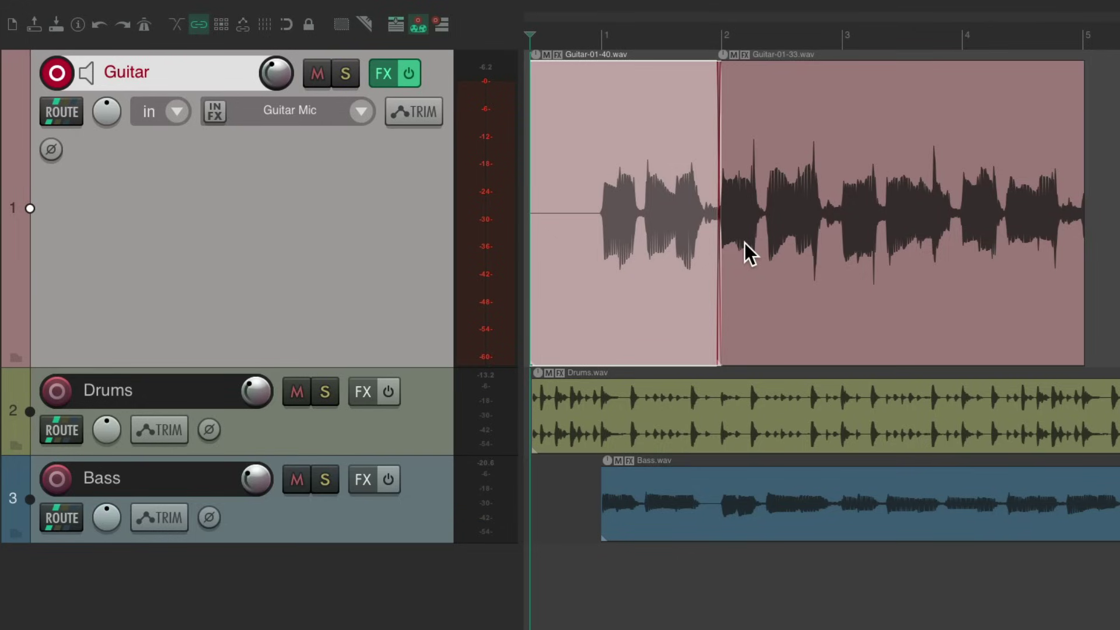
{"action": "key", "text": "ctrl+z"}
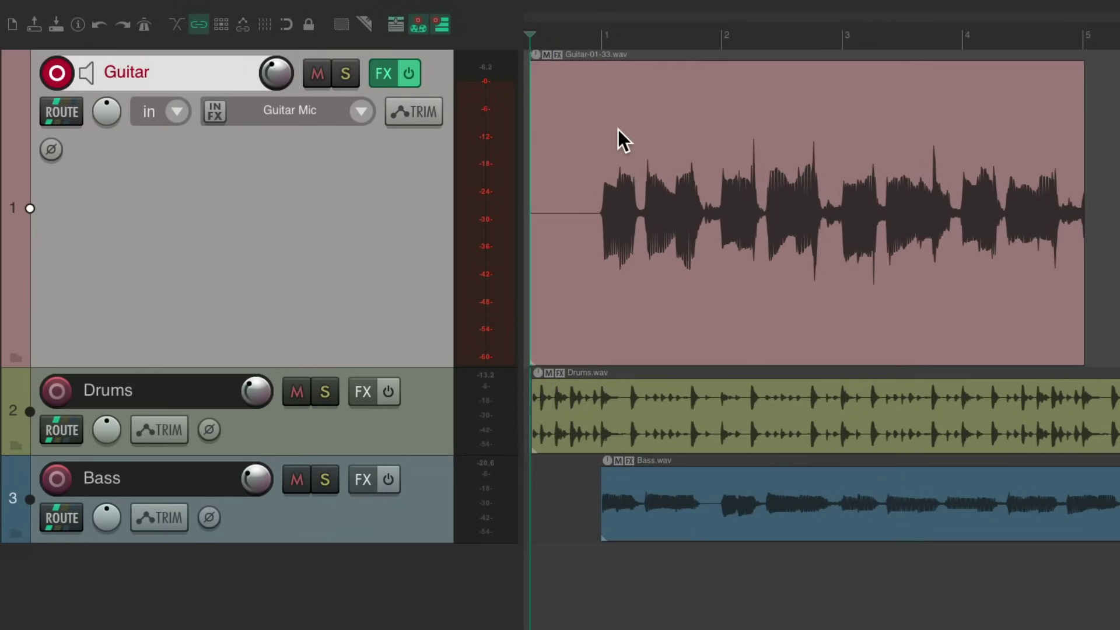
- Record a test pass over the guitar item with lane adding enabled
{"action": "key", "text": "space"}
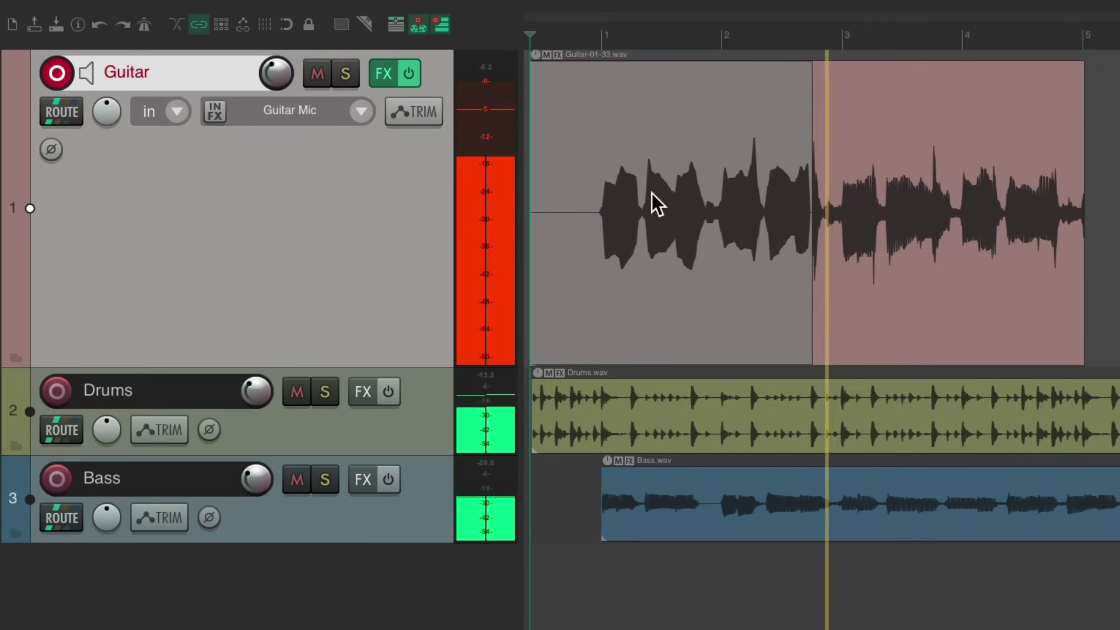
{"action": "key", "text": "space"}
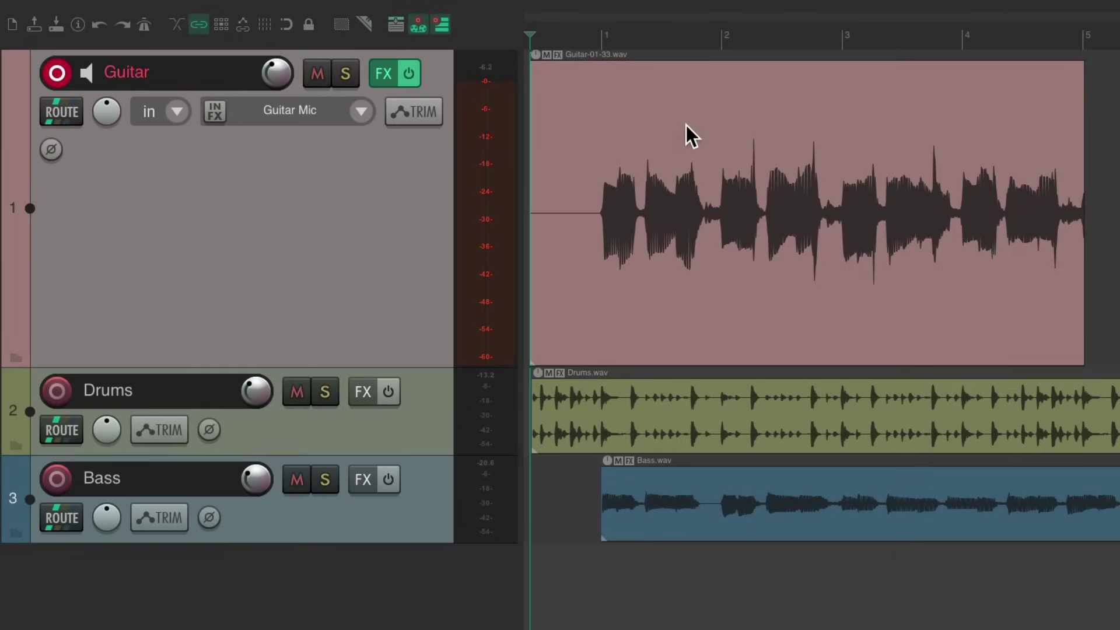
- Place a copy of the guitar item overlapping the original, and look up the option "Trim content behind media items when editing"
{"action": "left_click_drag", "start_coordinate": [661, 128], "coordinate": [496, 198]}
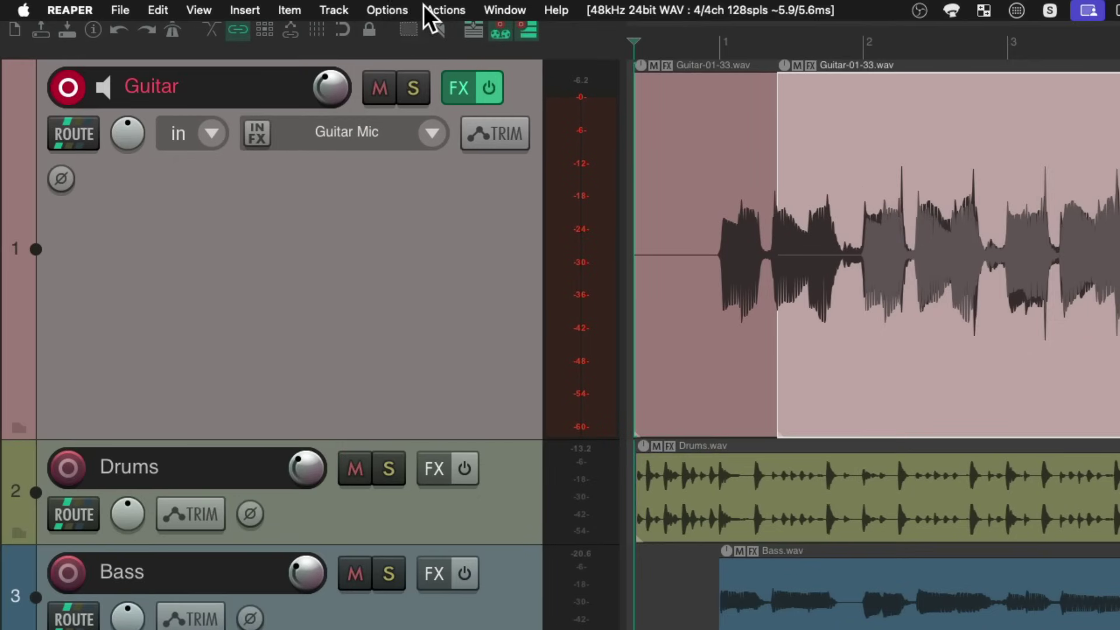
{"action": "left_click", "coordinate": [47, 7]}
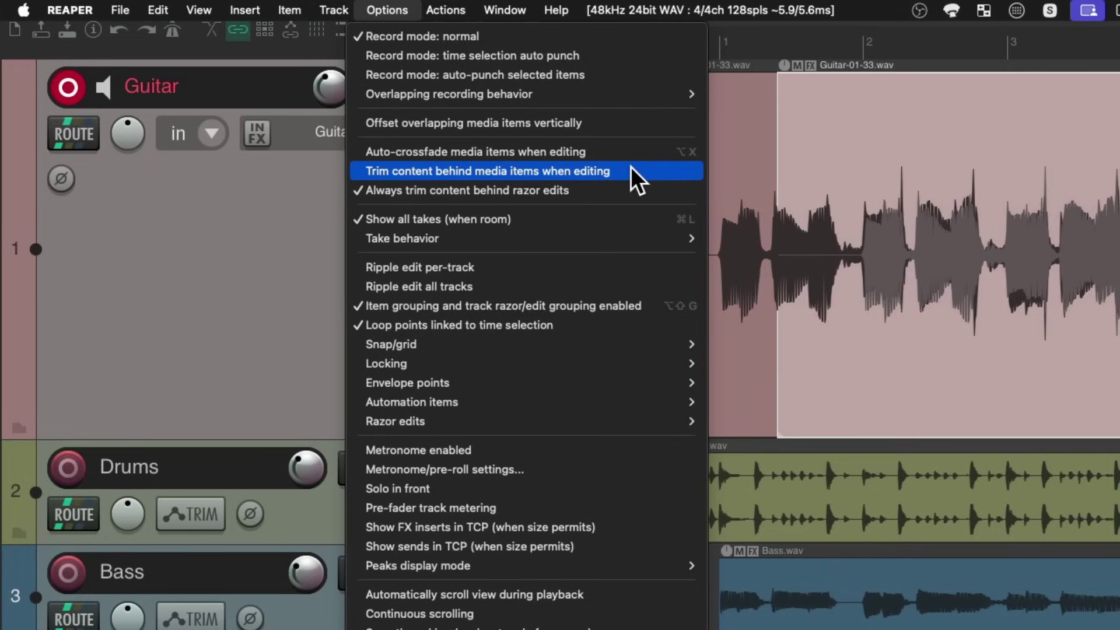
{"action": "left_click", "coordinate": [387, 12]}
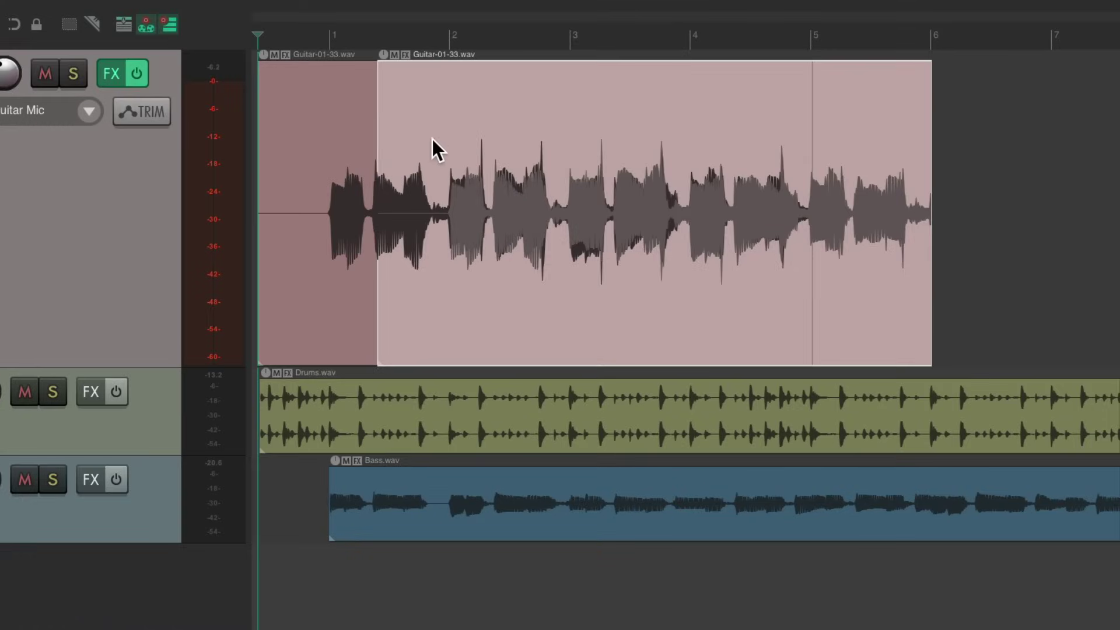
- Move the copied guitar item past the original's end and enable "Trim content behind media items when editing"
{"action": "left_click_drag", "start_coordinate": [423, 128], "coordinate": [922, 122]}
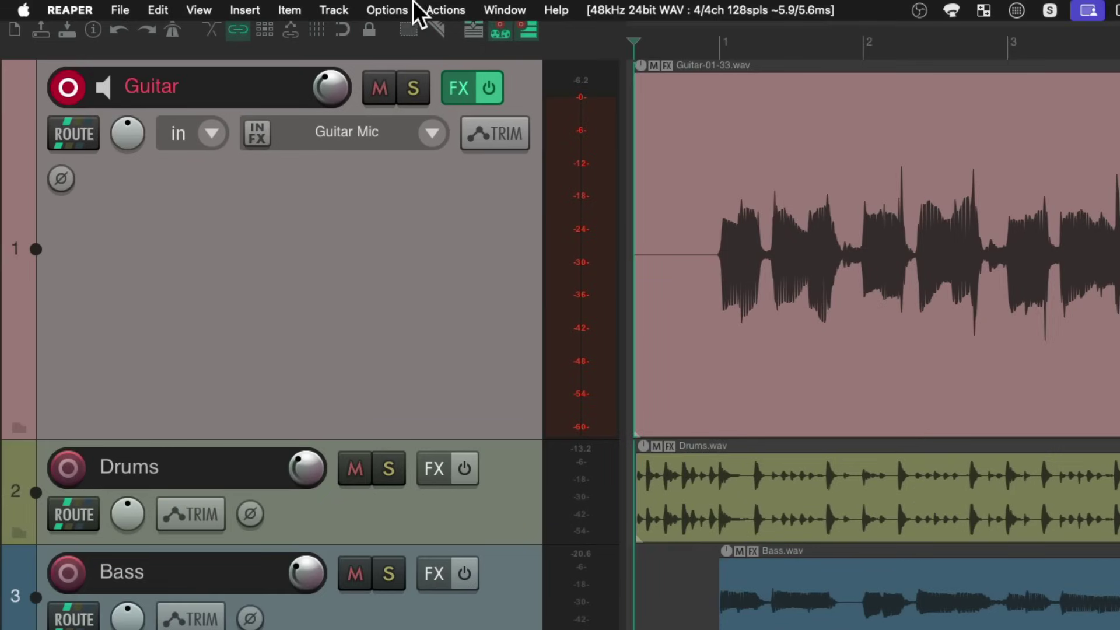
{"action": "left_click", "coordinate": [283, 5]}
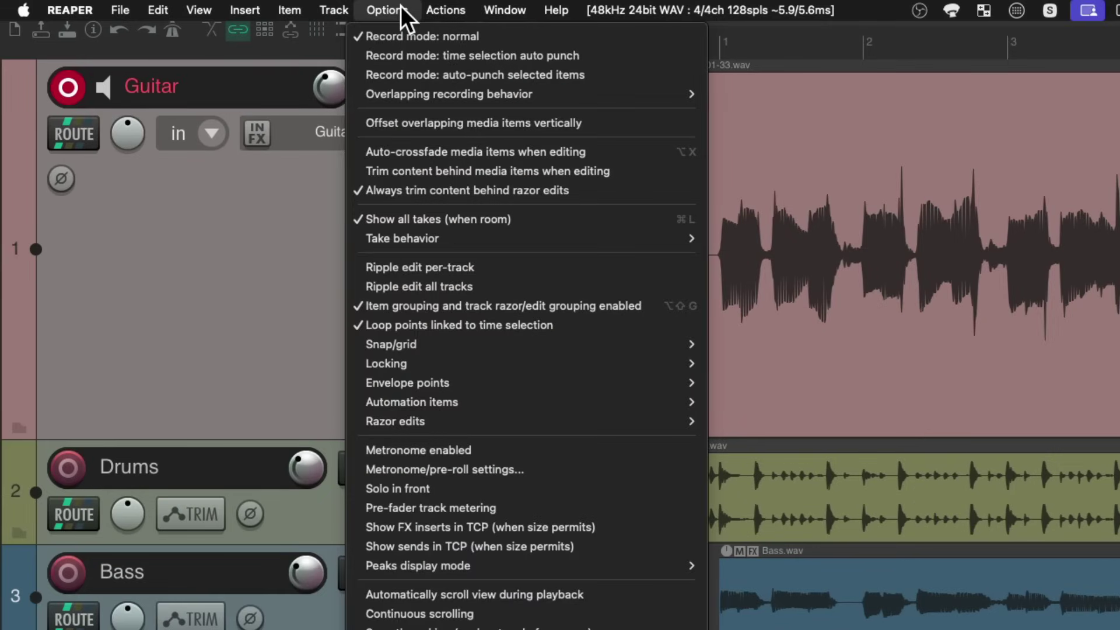
{"action": "left_click", "coordinate": [362, 171]}
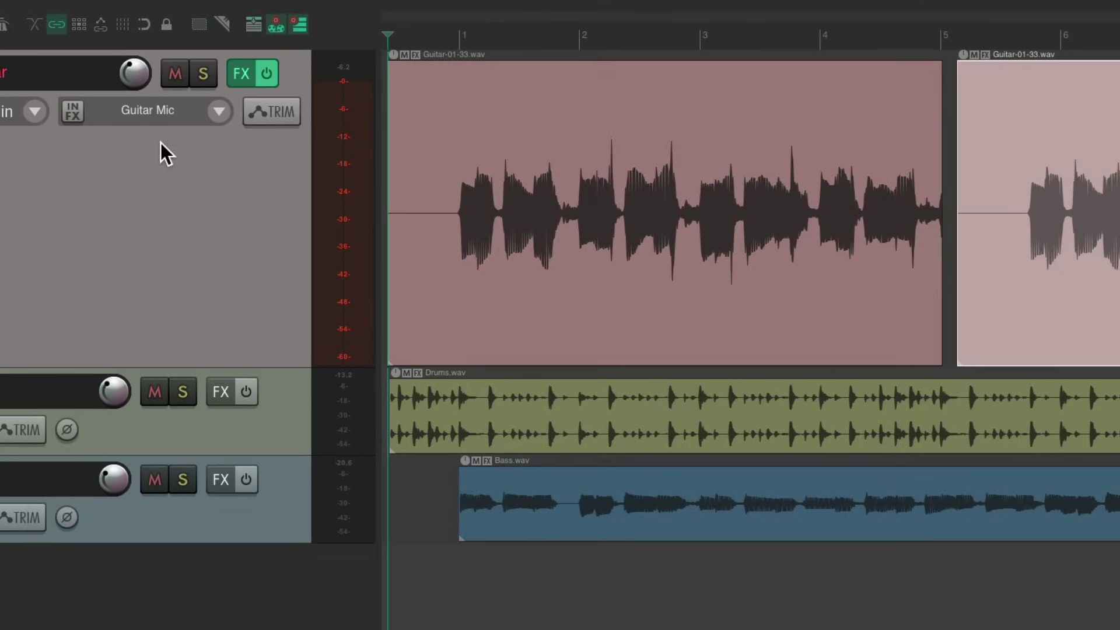
- Move the guitar items over one another to trim the overlapped content, and spread the resulting pieces apart
{"action": "left_click_drag", "start_coordinate": [1003, 117], "coordinate": [627, 149]}
{"action": "left_click_drag", "start_coordinate": [463, 150], "coordinate": [726, 140]}
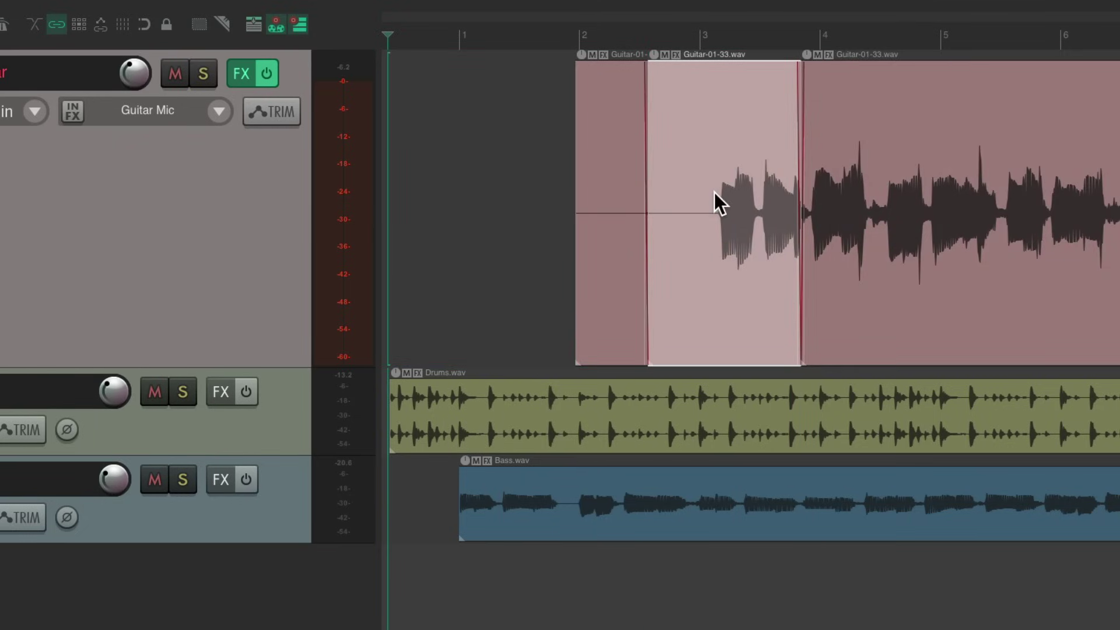
{"action": "left_click_drag", "start_coordinate": [606, 116], "coordinate": [546, 116]}
{"action": "left_click_drag", "start_coordinate": [683, 112], "coordinate": [643, 114]}
{"action": "mouse_move", "coordinate": [898, 97]}
{"action": "left_mouse_down"}
{"action": "mouse_move", "coordinate": [880, 95]}
{"action": "mouse_move", "coordinate": [889, 98]}
{"action": "left_mouse_up"}
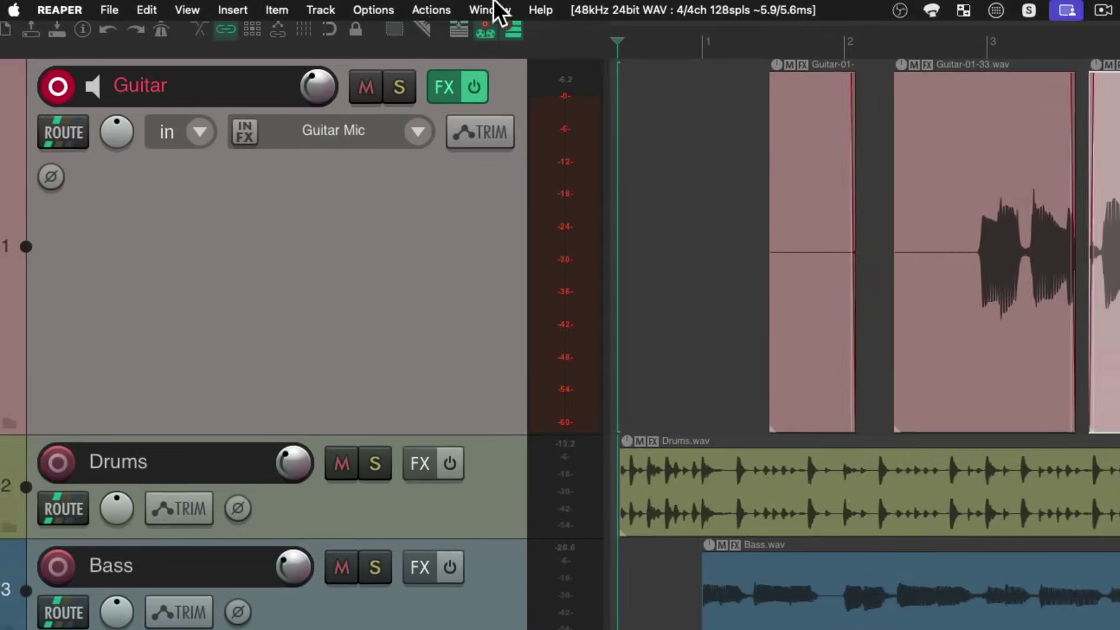
- Disable "Trim content behind media items when editing" and undo the guitar item edits
{"action": "left_click", "coordinate": [374, 10]}
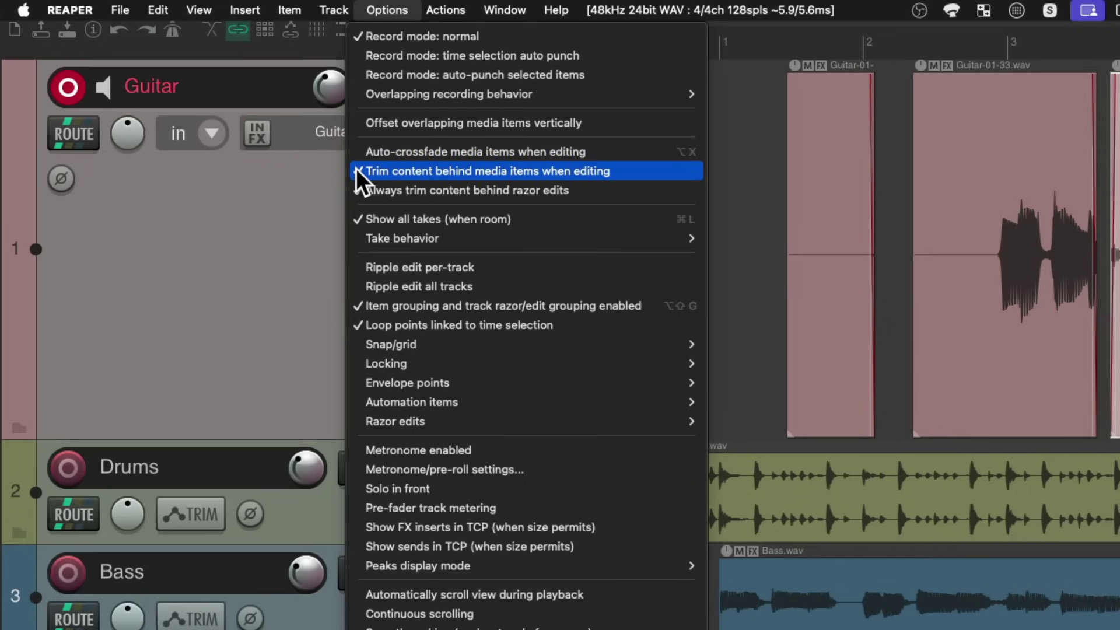
{"action": "left_click", "coordinate": [387, 171]}
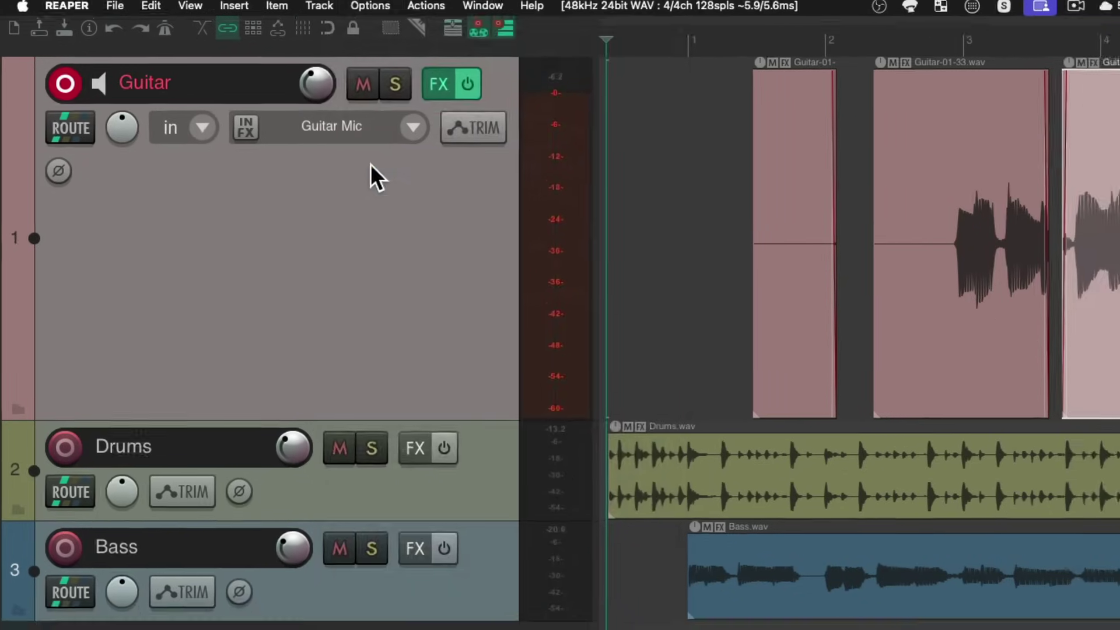
{"action": "key", "text": "ctrl+z"}
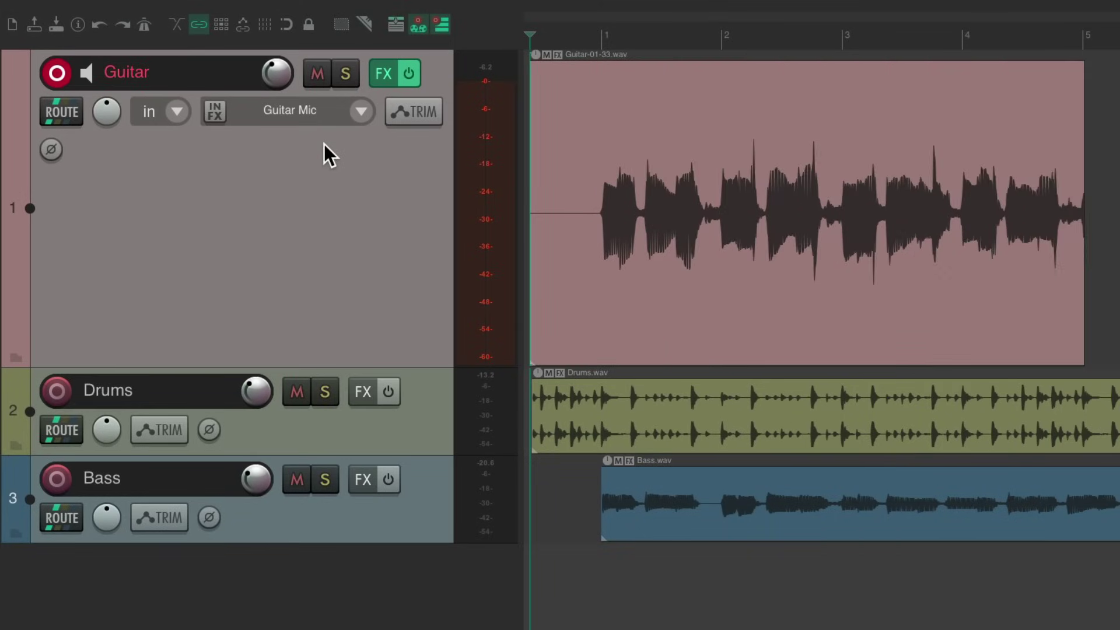
- Open the main toolbar customization and insert a separator after the lane toggle action
{"action": "right_click", "coordinate": [481, 32]}
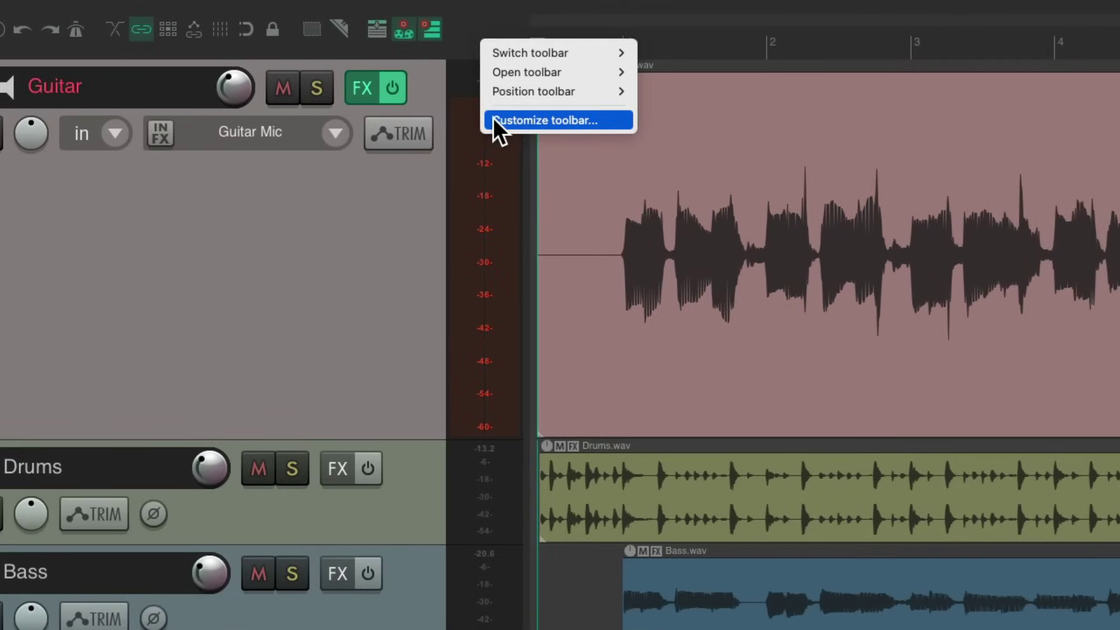
{"action": "left_click", "coordinate": [493, 119]}
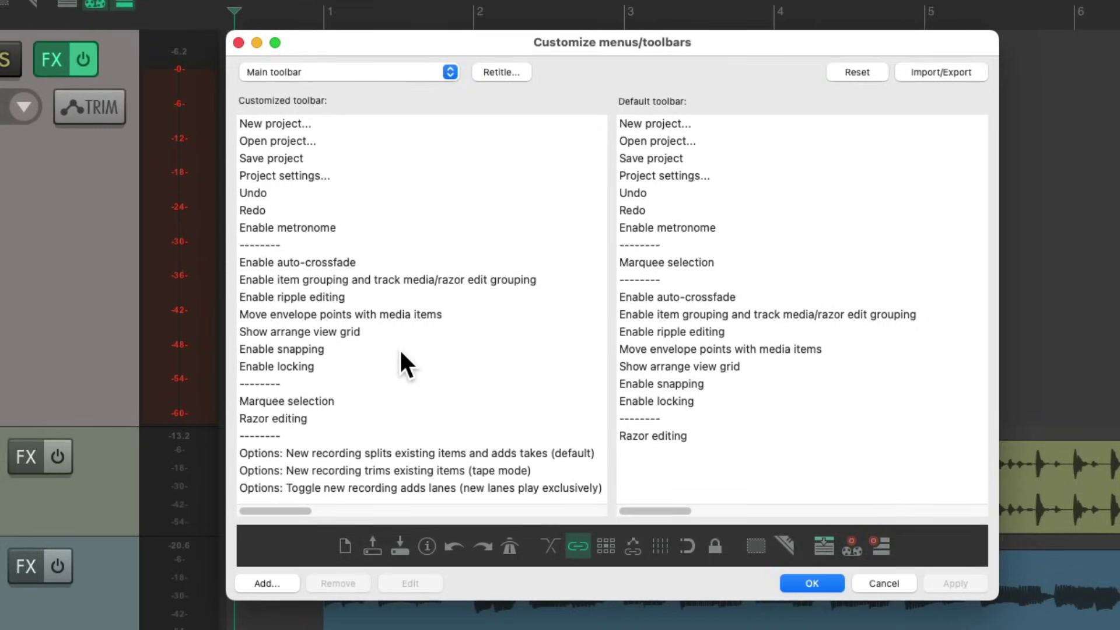
{"action": "right_click", "coordinate": [330, 486]}
{"action": "left_click", "coordinate": [346, 549]}
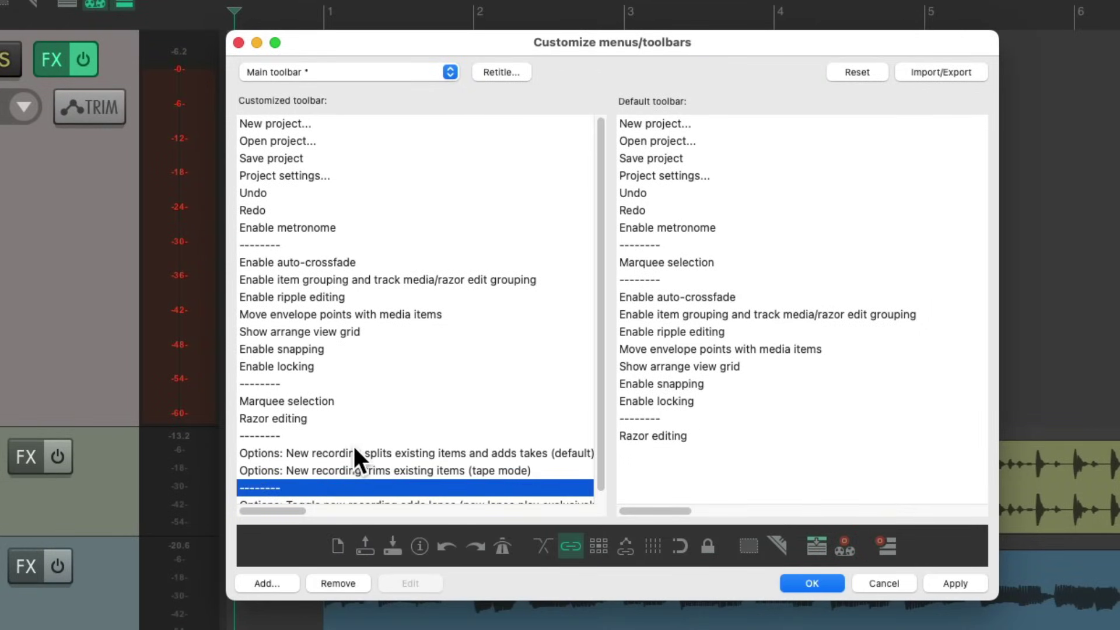
{"action": "scroll", "coordinate": [353, 444], "scroll_direction": "down", "scroll_amount": 1}
{"action": "left_click_drag", "start_coordinate": [324, 482], "coordinate": [334, 489]}
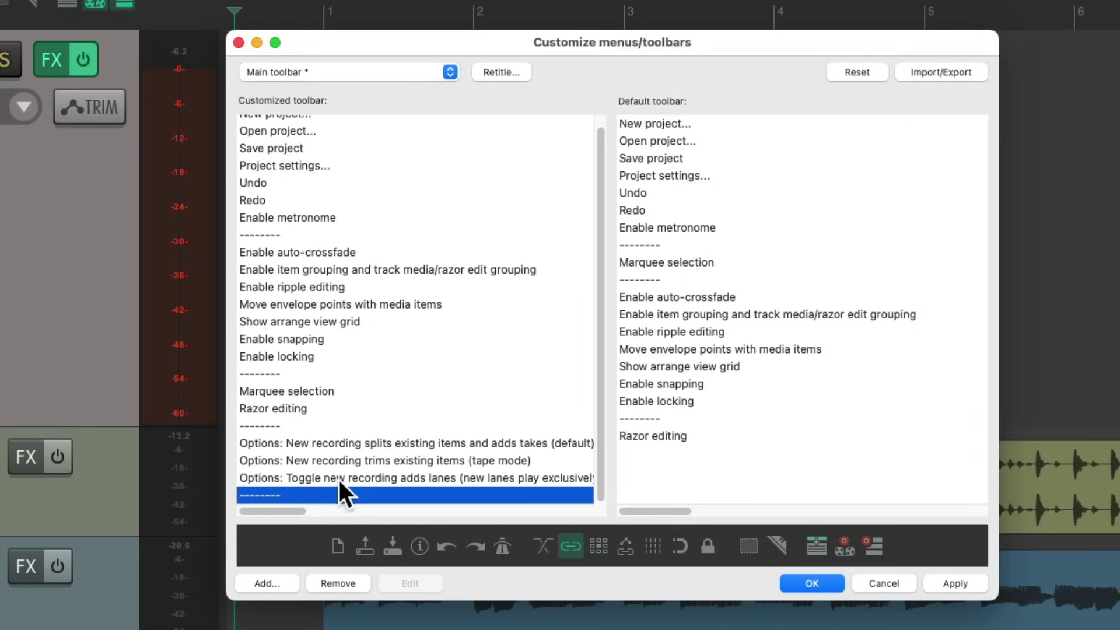
- Insert the action "Trim content behind media items when editing", filtering by "trim content", and place it after the new separator
{"action": "right_click", "coordinate": [310, 489]}
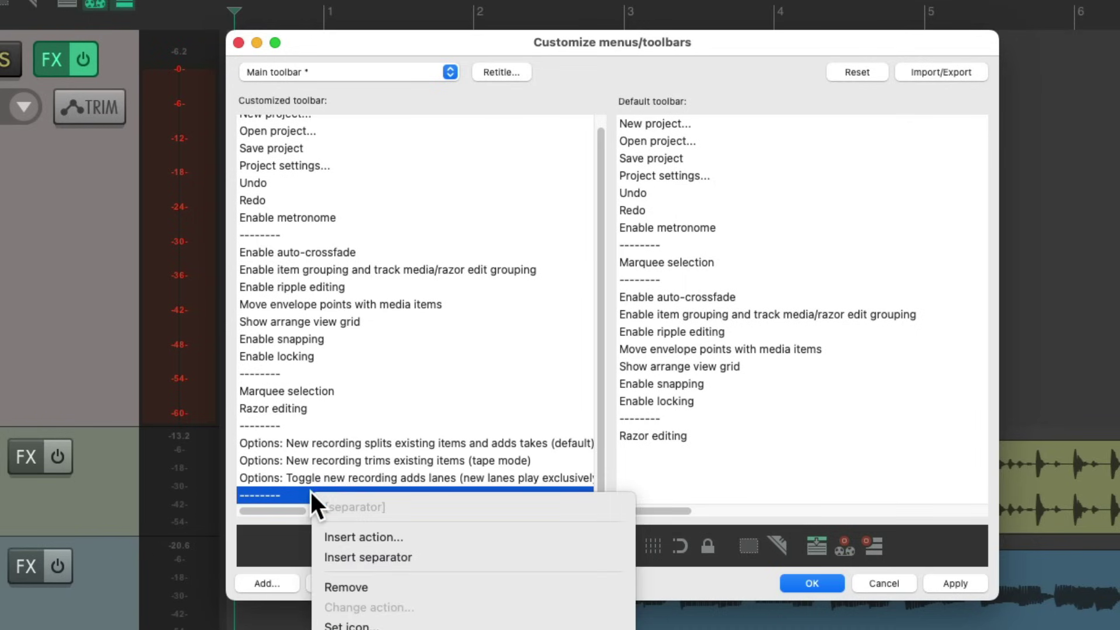
{"action": "left_click", "coordinate": [323, 533]}
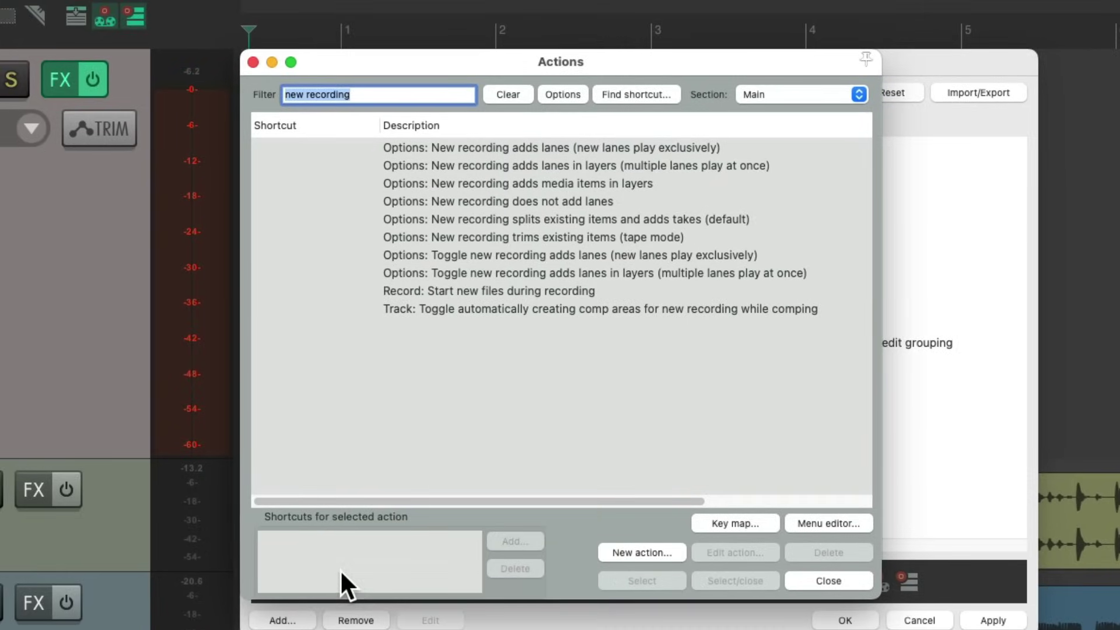
{"action": "type", "text": "trim content"}
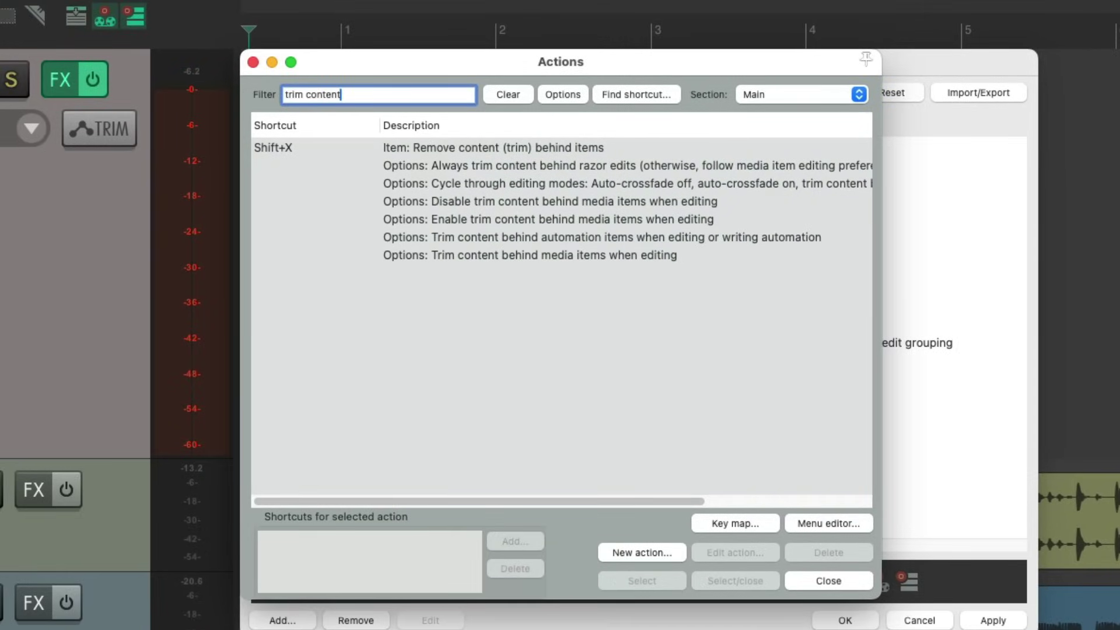
{"action": "left_click", "coordinate": [479, 255]}
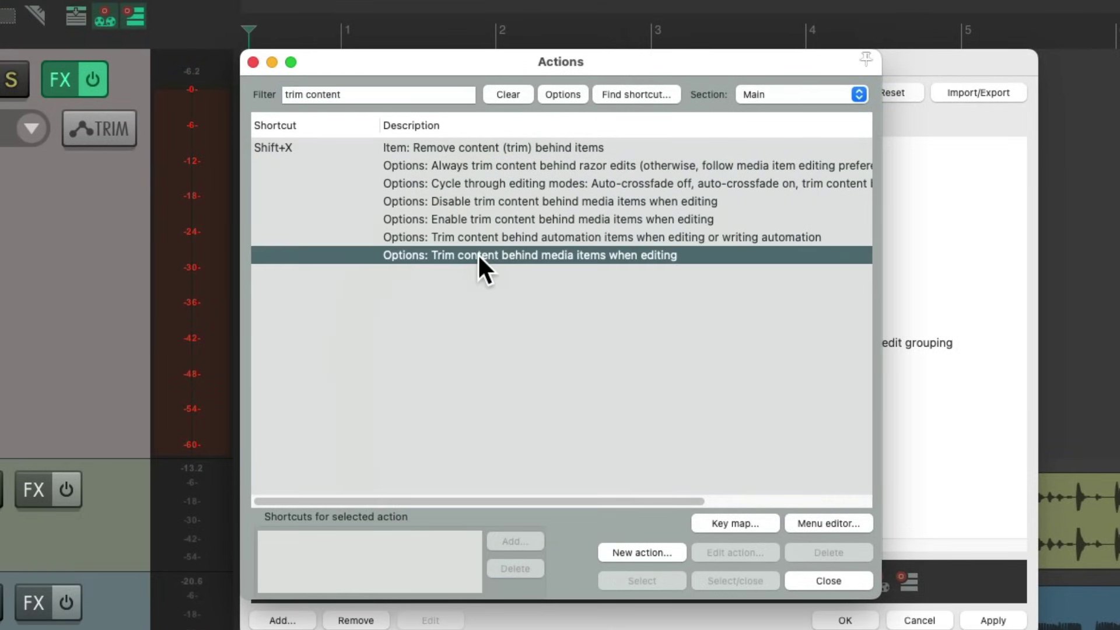
{"action": "left_click", "coordinate": [494, 255]}
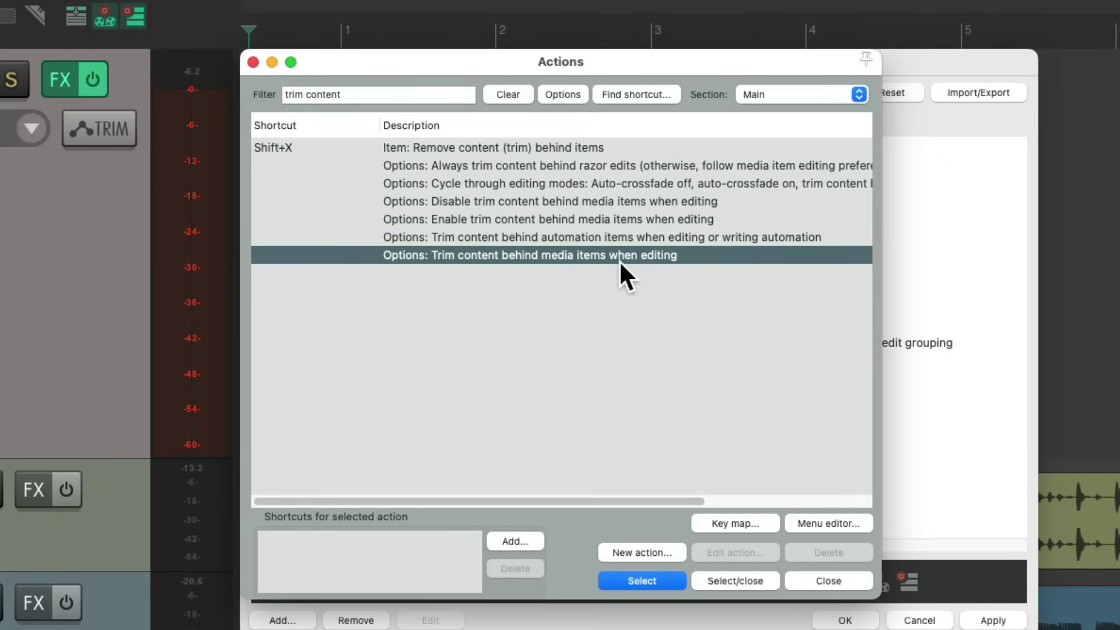
{"action": "left_click", "coordinate": [734, 580]}
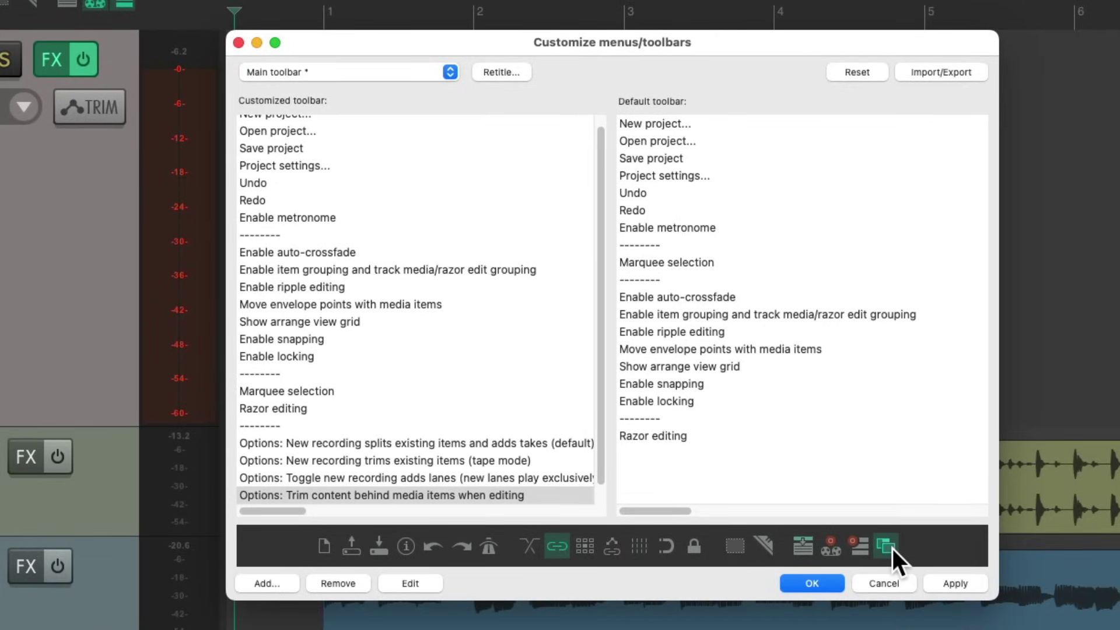
{"action": "scroll", "coordinate": [554, 458], "scroll_direction": "down", "scroll_amount": 1}
{"action": "left_click_drag", "start_coordinate": [425, 496], "coordinate": [426, 476]}
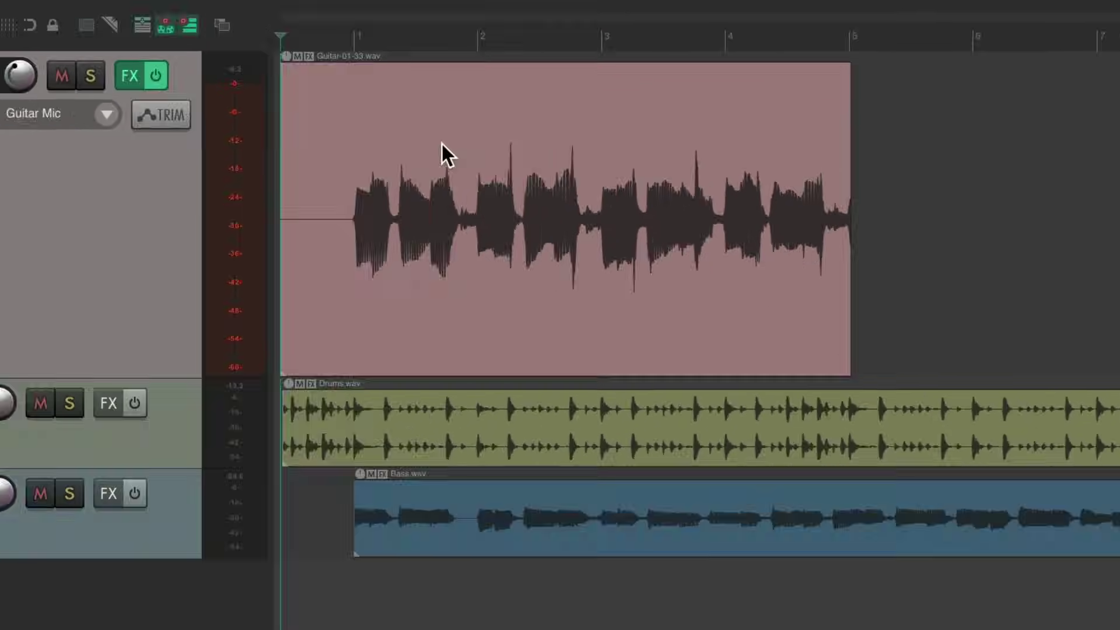
- Copy the guitar item past the original's end, drop the copy over the original with content trimming enabled, and undo that move
{"action": "left_click_drag", "start_coordinate": [408, 140], "coordinate": [489, 113]}
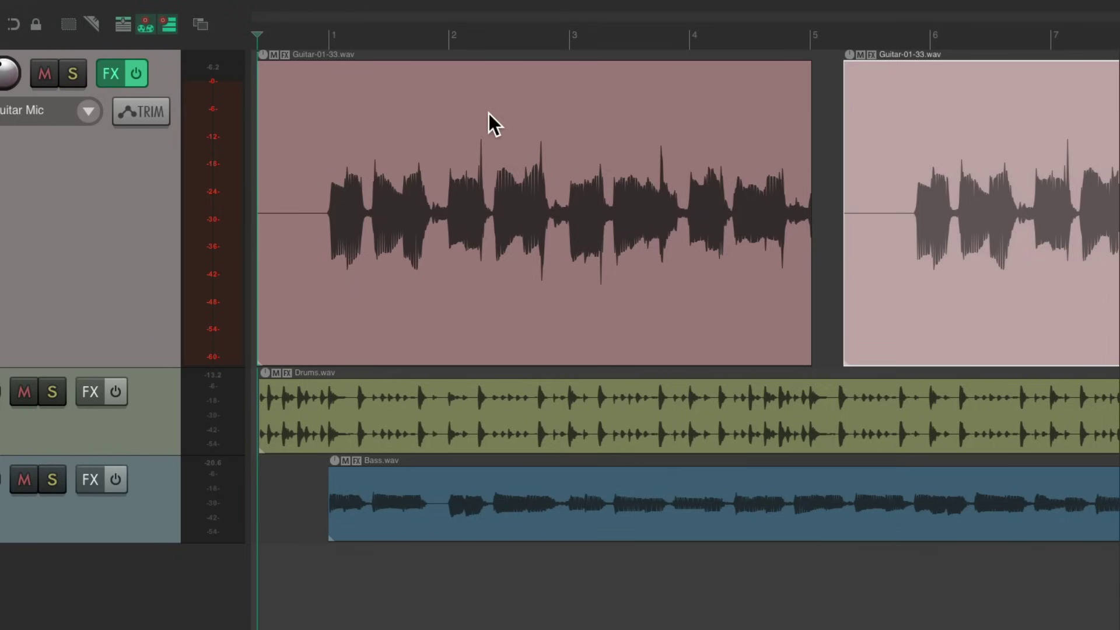
{"action": "left_click_drag", "start_coordinate": [887, 114], "coordinate": [1029, 125]}
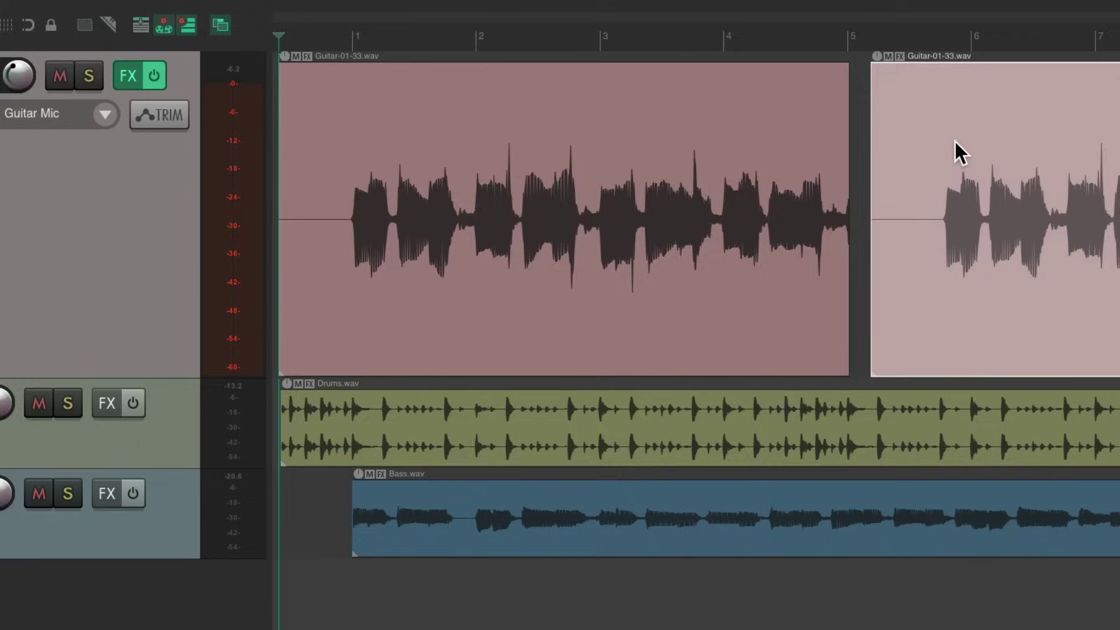
{"action": "left_click_drag", "start_coordinate": [954, 140], "coordinate": [516, 141]}
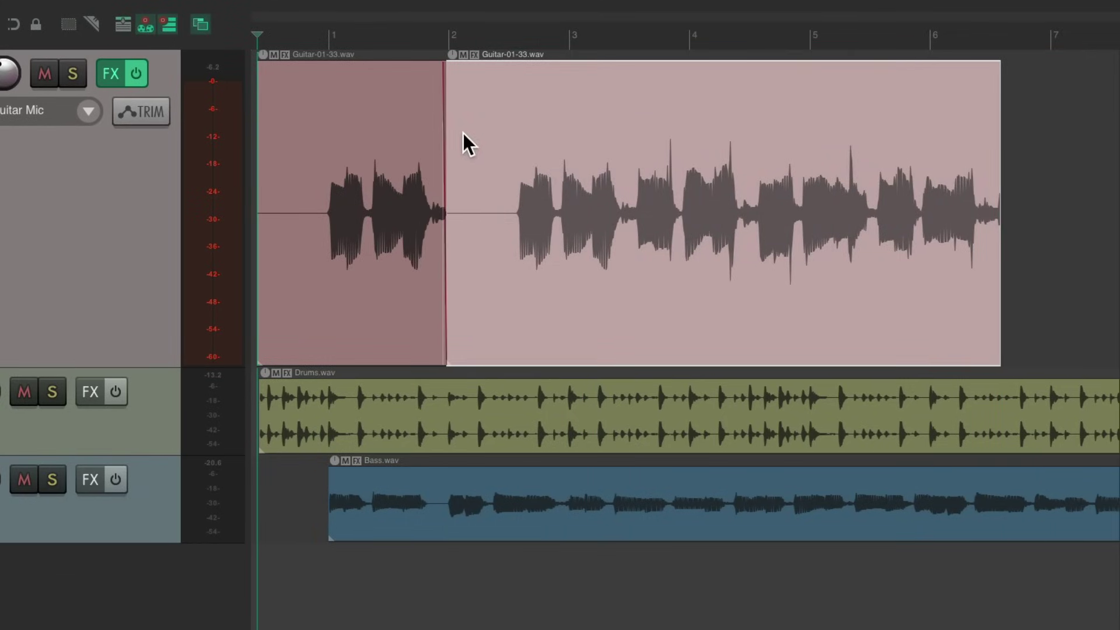
{"action": "key", "text": "ctrl+z"}
- Move the guitar items across one another with content trimming enabled, leaving separate trimmed pieces along the guitar track
{"action": "left_click_drag", "start_coordinate": [680, 134], "coordinate": [453, 158]}
{"action": "left_click_drag", "start_coordinate": [306, 133], "coordinate": [524, 125]}
{"action": "left_click_drag", "start_coordinate": [454, 136], "coordinate": [403, 138]}
{"action": "left_click_drag", "start_coordinate": [672, 139], "coordinate": [716, 151]}
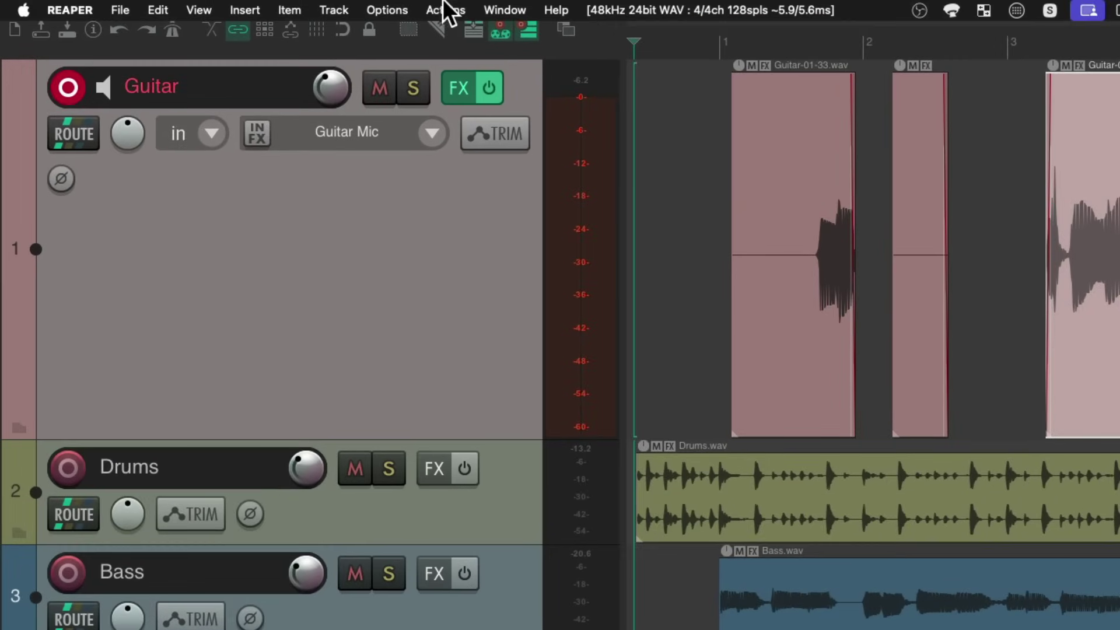
- Turn content trimming on from the main toolbar and move the long guitar item over the short neighbouring piece and back
{"action": "left_click", "coordinate": [387, 10]}
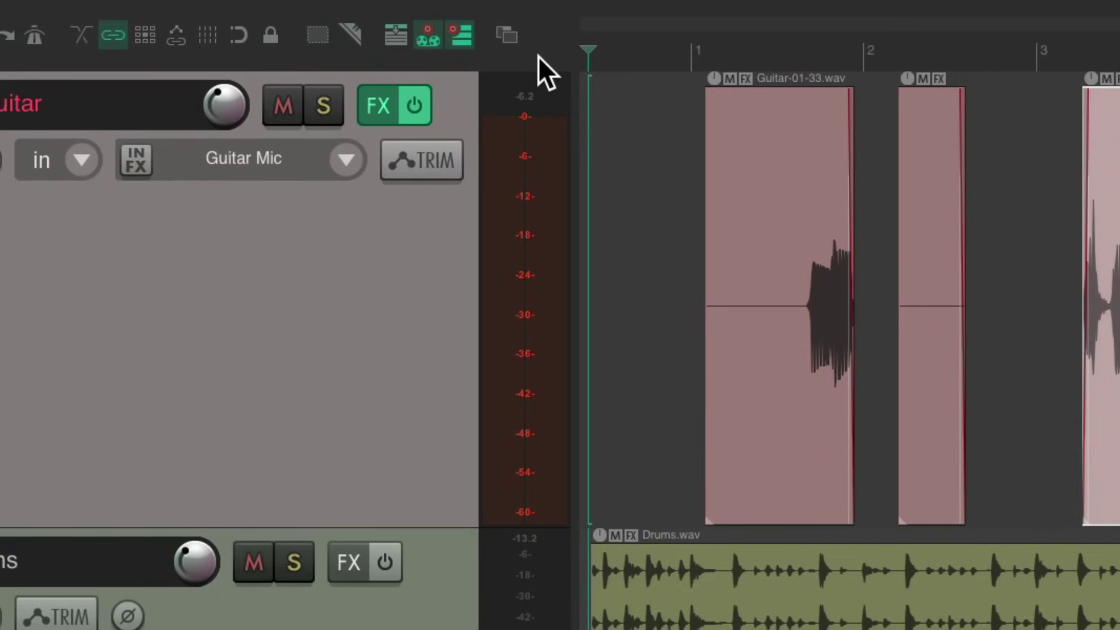
{"action": "left_click", "coordinate": [517, 37]}
{"action": "left_click_drag", "start_coordinate": [1114, 156], "coordinate": [986, 158]}
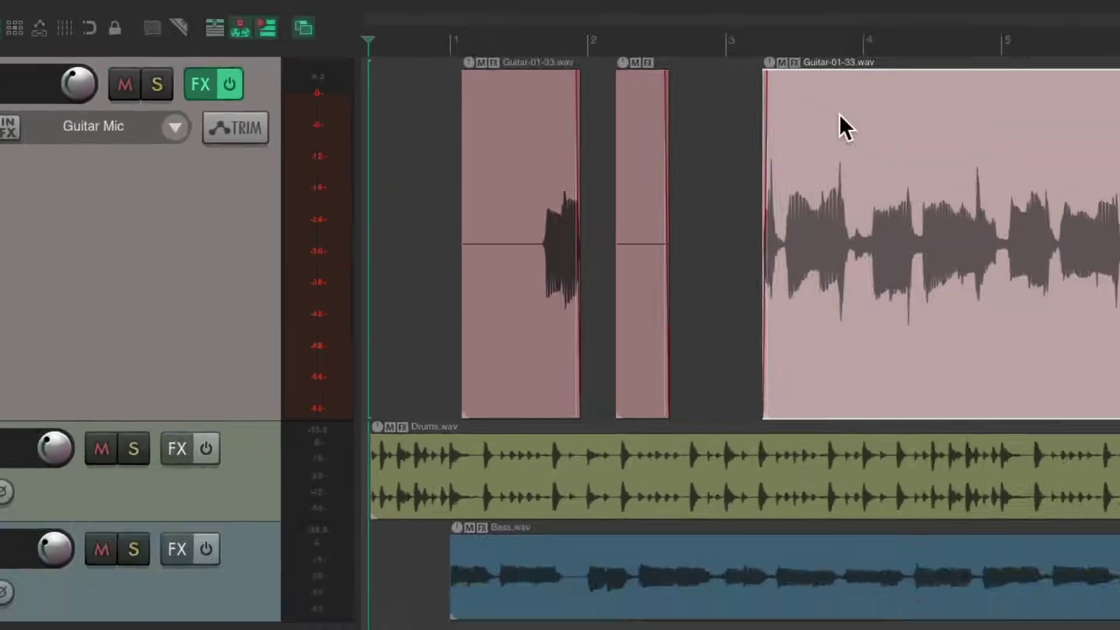
{"action": "left_click_drag", "start_coordinate": [541, 110], "coordinate": [590, 108]}
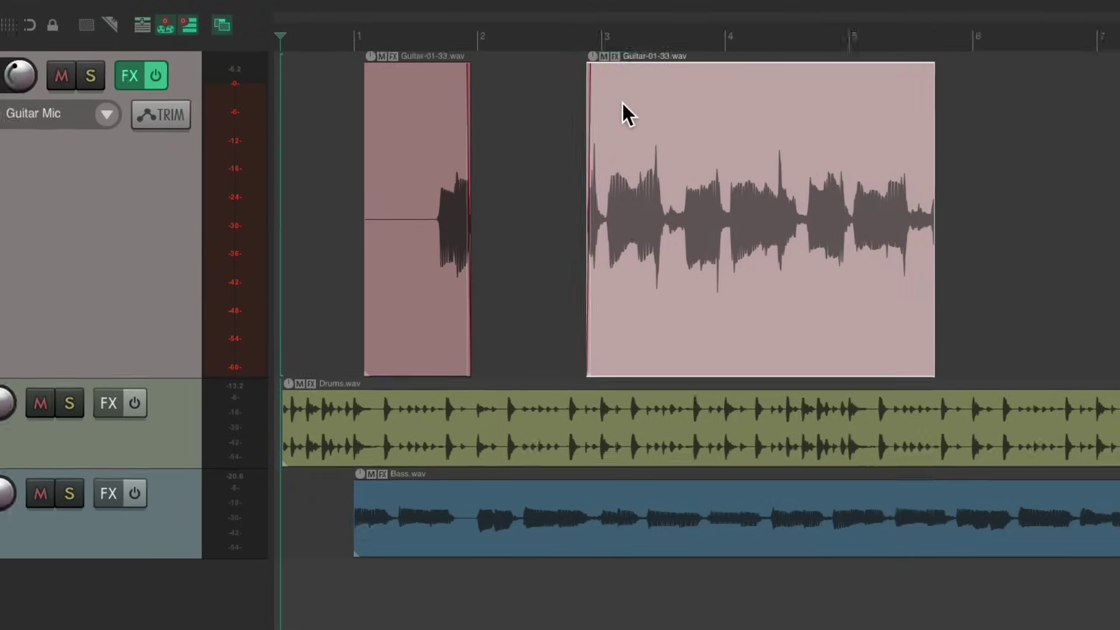
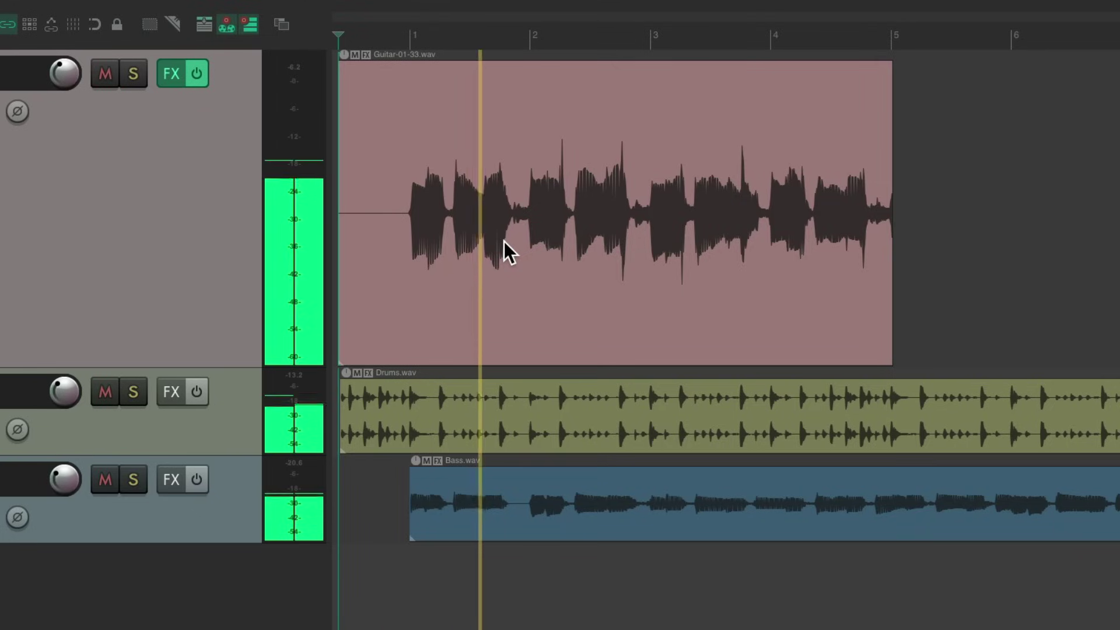
- Show the mixer, play the project, and lower the Guitar fader to about -101.7 dB and the Drums and Bass faders to -inf dB
{"action": "key", "text": "space"}
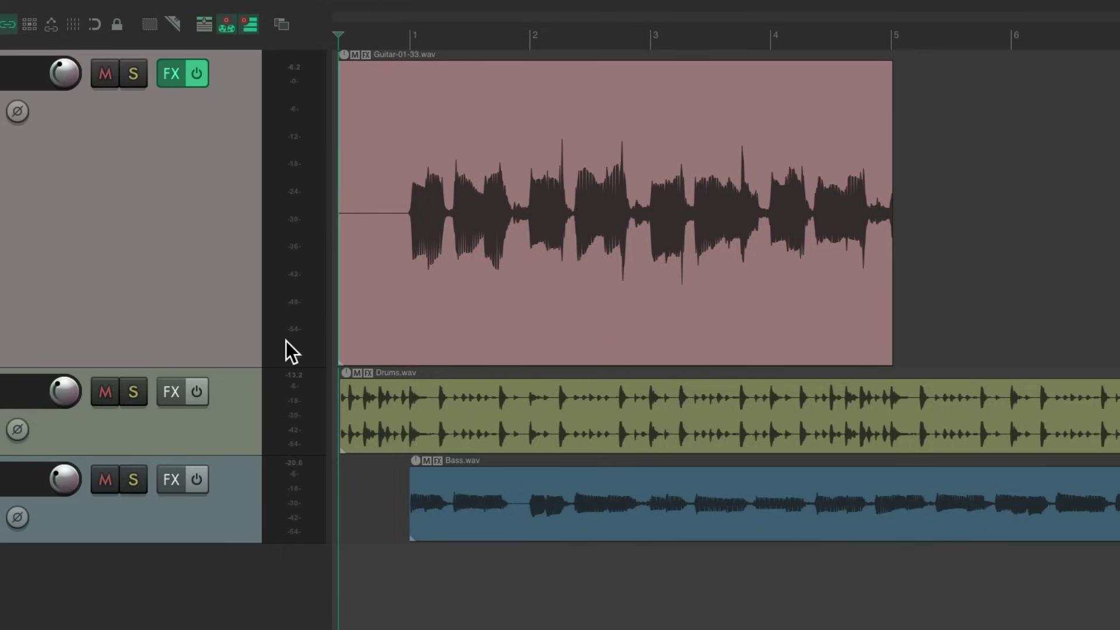
{"action": "key", "text": "ctrl+m"}
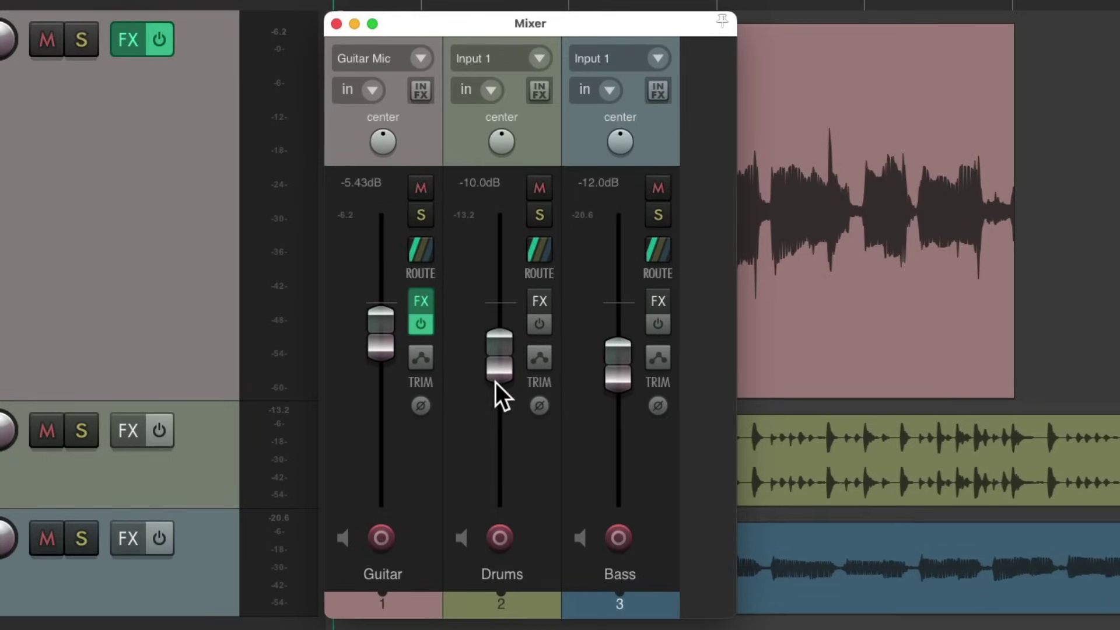
{"action": "key", "text": "space"}
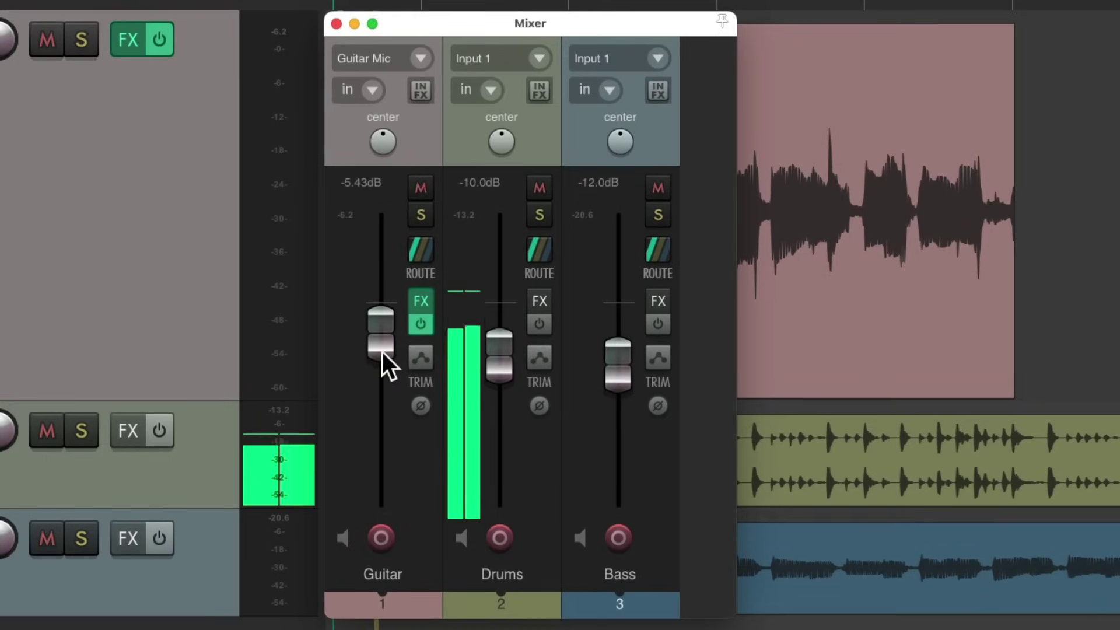
{"action": "left_click_drag", "start_coordinate": [382, 347], "coordinate": [404, 505]}
{"action": "left_click_drag", "start_coordinate": [489, 391], "coordinate": [501, 495]}
{"action": "left_click_drag", "start_coordinate": [621, 372], "coordinate": [624, 526]}
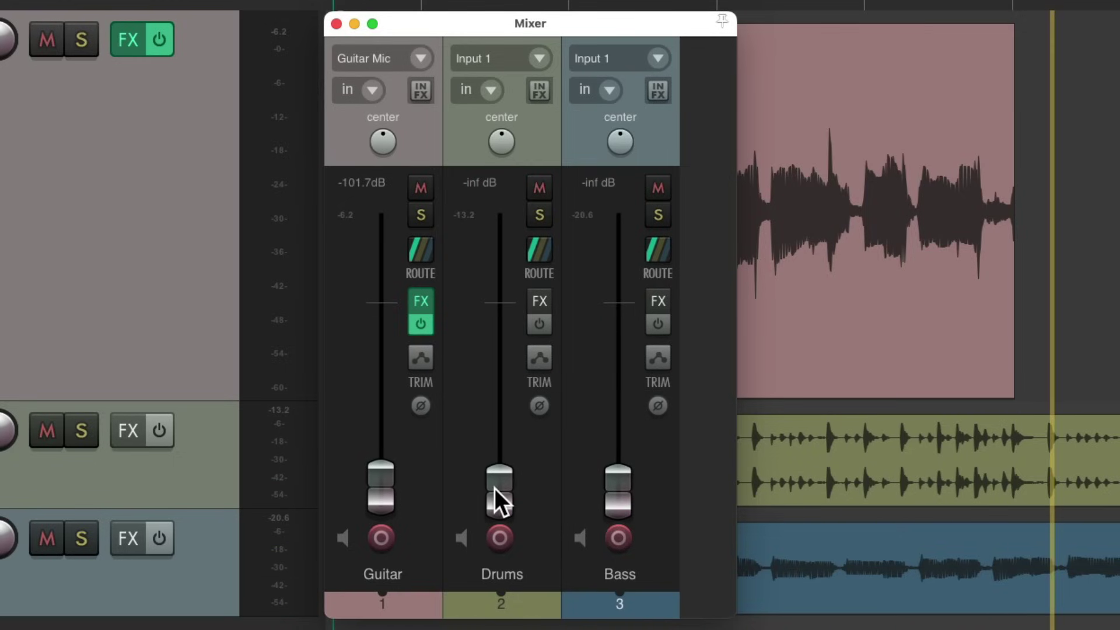
- Raise the Drums fader to about -8.5 dB and bring the Bass fader back up before stopping playback
{"action": "left_click_drag", "start_coordinate": [495, 489], "coordinate": [518, 343]}
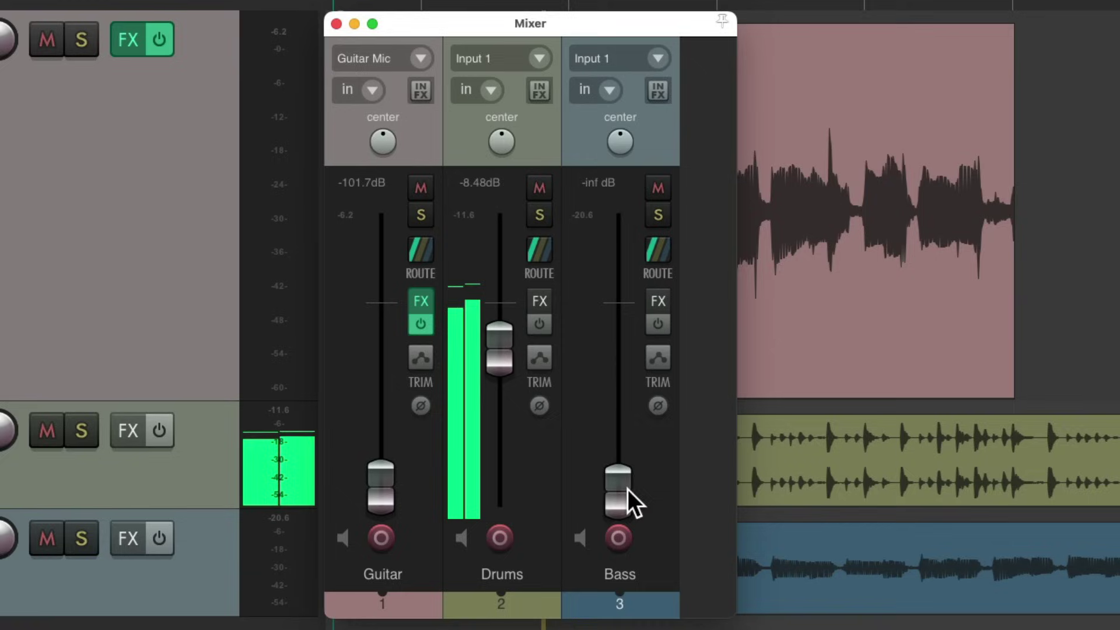
{"action": "left_click_drag", "start_coordinate": [627, 488], "coordinate": [629, 371]}
{"action": "key", "text": "space"}
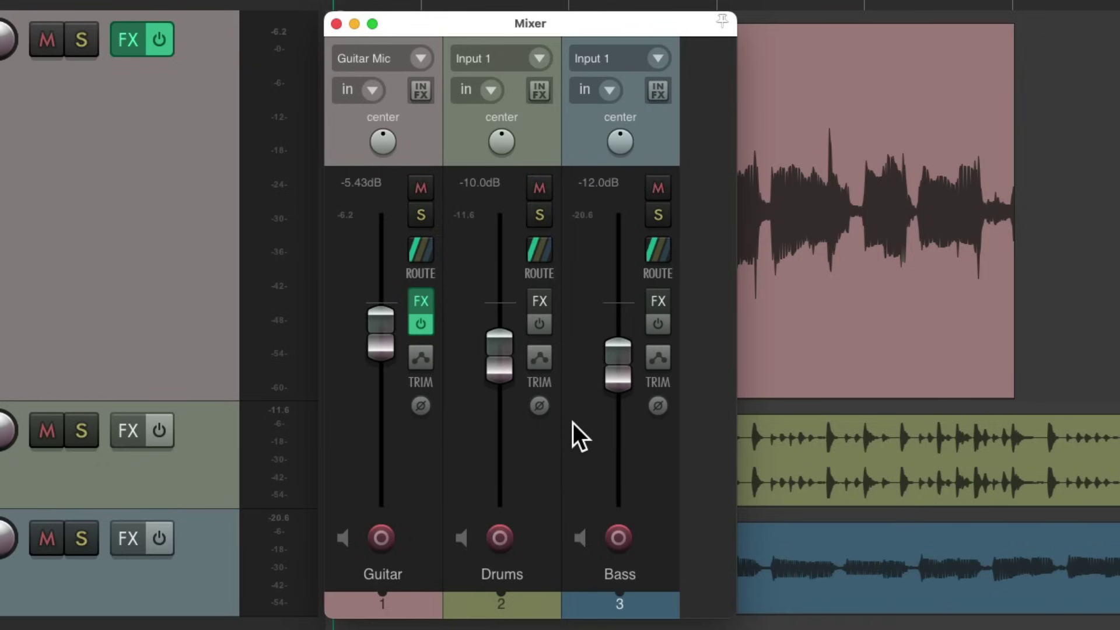
- Hide the mixer and enable the option "Pre-fader track metering"
{"action": "key", "text": "super+m"}
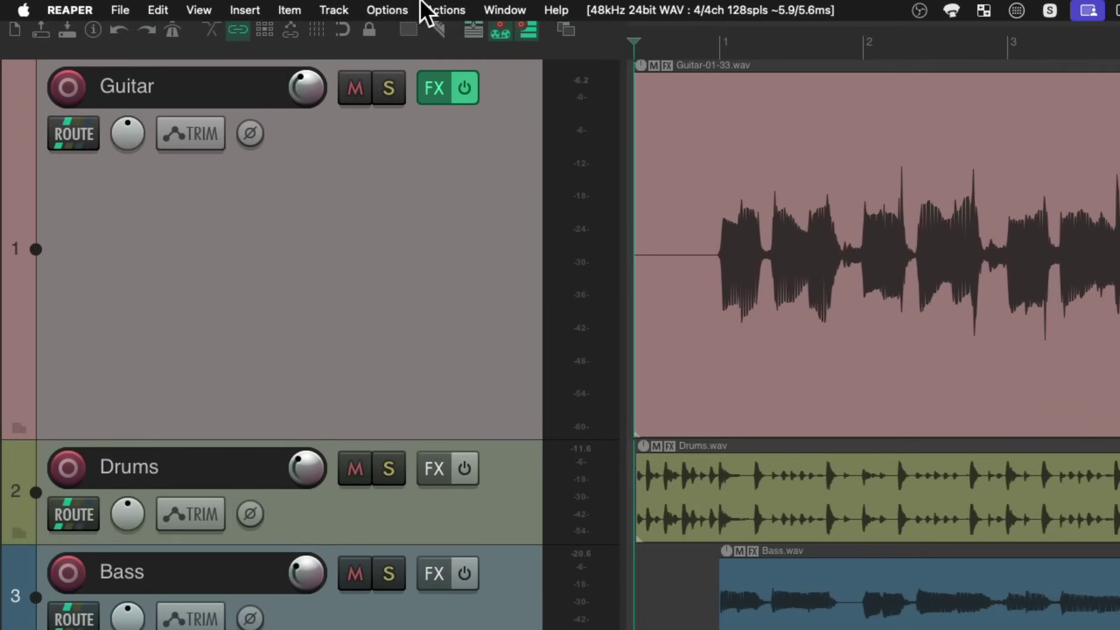
{"action": "left_click", "coordinate": [374, 3]}
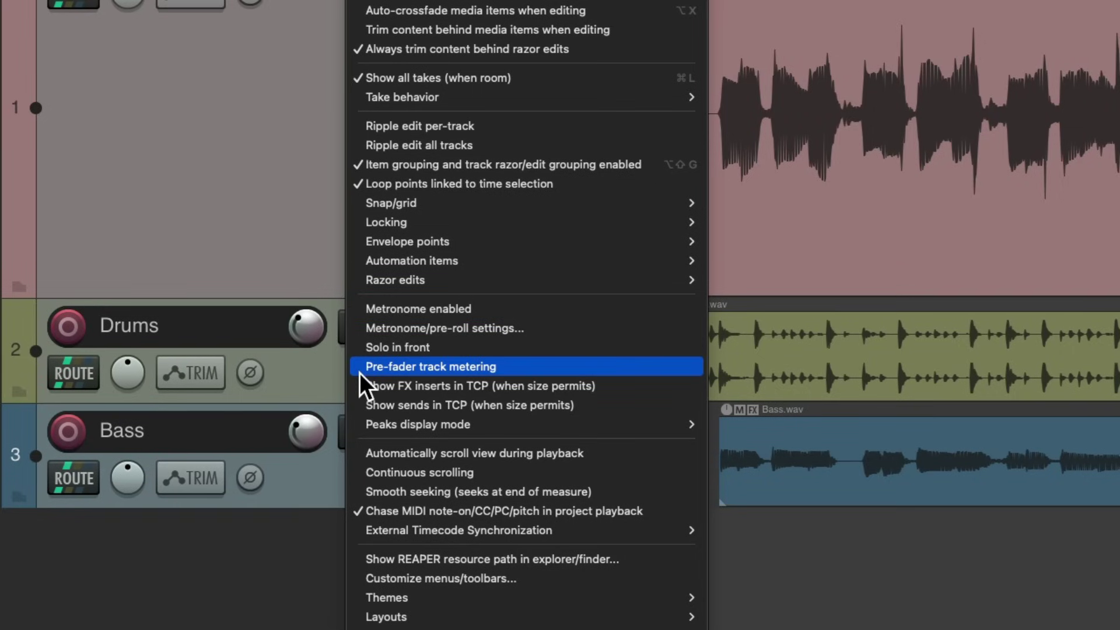
{"action": "left_click", "coordinate": [401, 372]}
- Reopen the mixer and lower the Guitar, Drums and Bass faders to -inf dB during playback with pre-fader metering enabled
{"action": "key", "text": "super+m"}
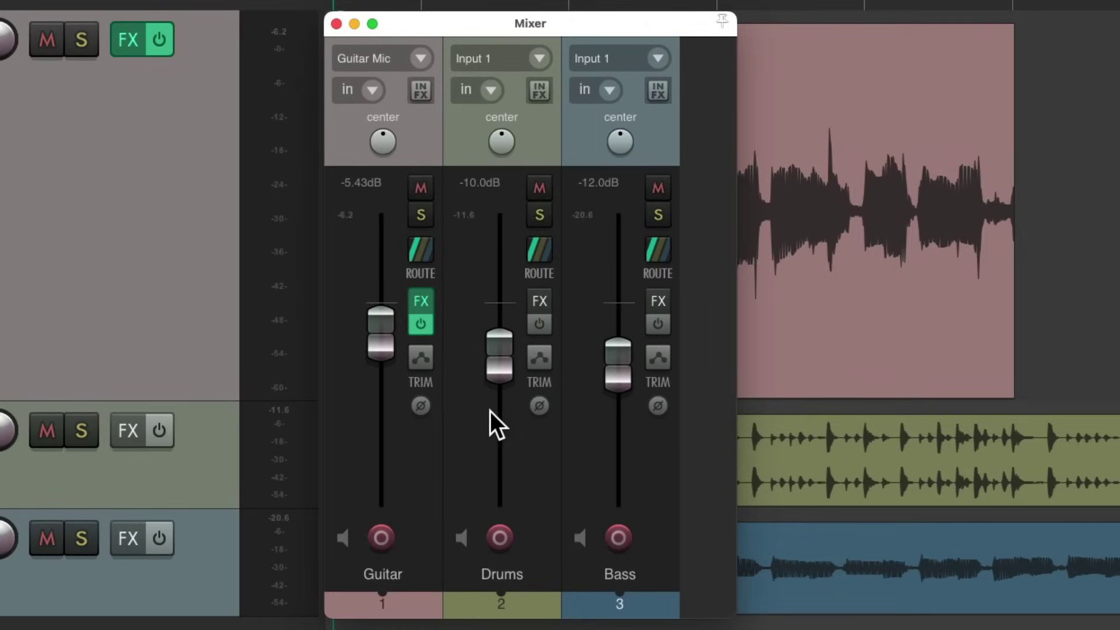
{"action": "key", "text": "space"}
{"action": "left_click_drag", "start_coordinate": [396, 353], "coordinate": [391, 497]}
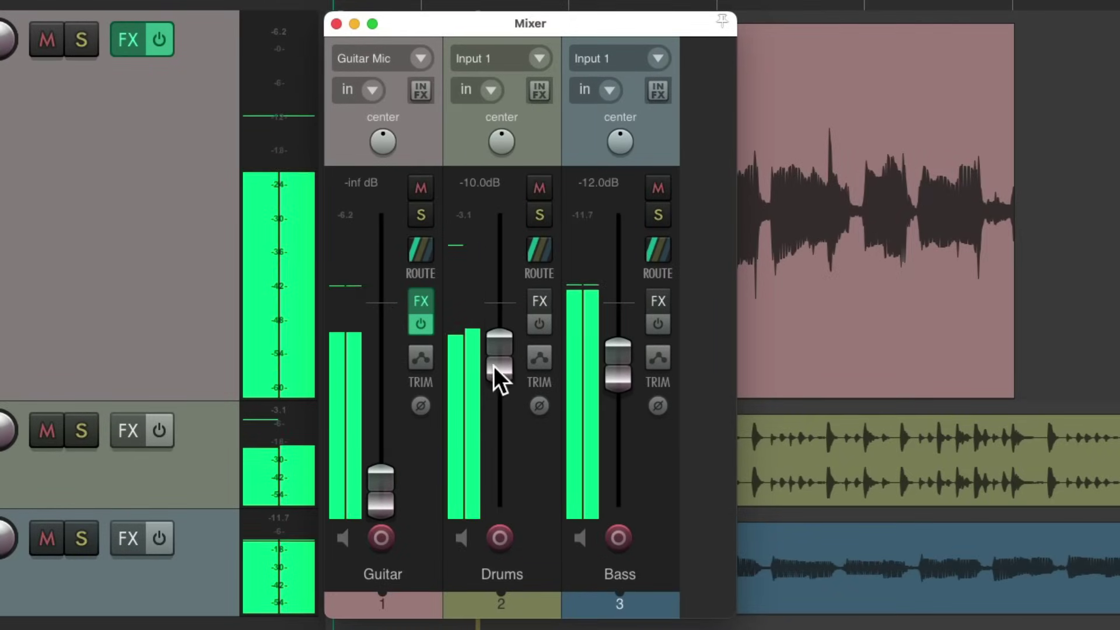
{"action": "left_click_drag", "start_coordinate": [494, 367], "coordinate": [528, 526]}
{"action": "left_click_drag", "start_coordinate": [622, 364], "coordinate": [627, 534]}
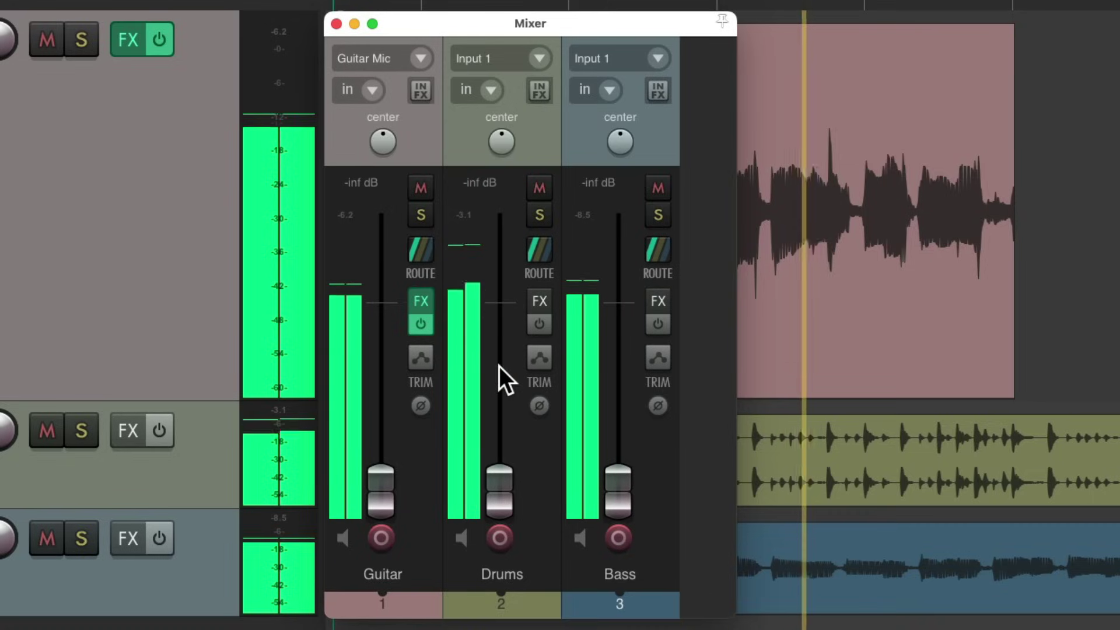
{"action": "key", "text": "space"}
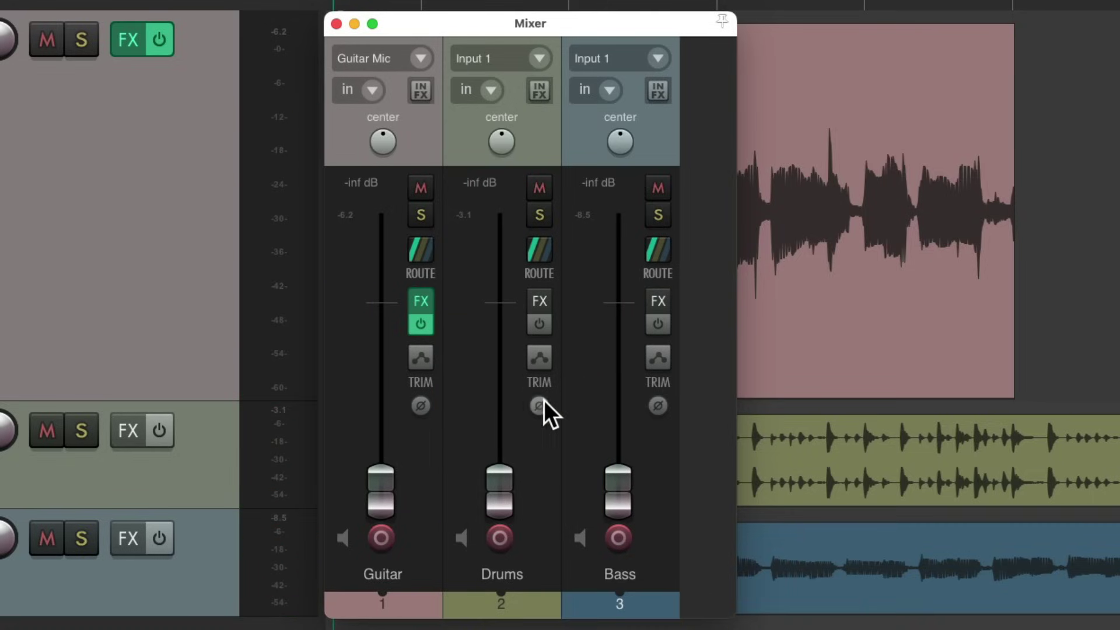
- Play the project again and raise the Drums and Bass faders to about -11.8 dB and the Guitar fader to about -9.8 dB
{"action": "key", "text": "space"}
{"action": "left_click_drag", "start_coordinate": [513, 478], "coordinate": [519, 354]}
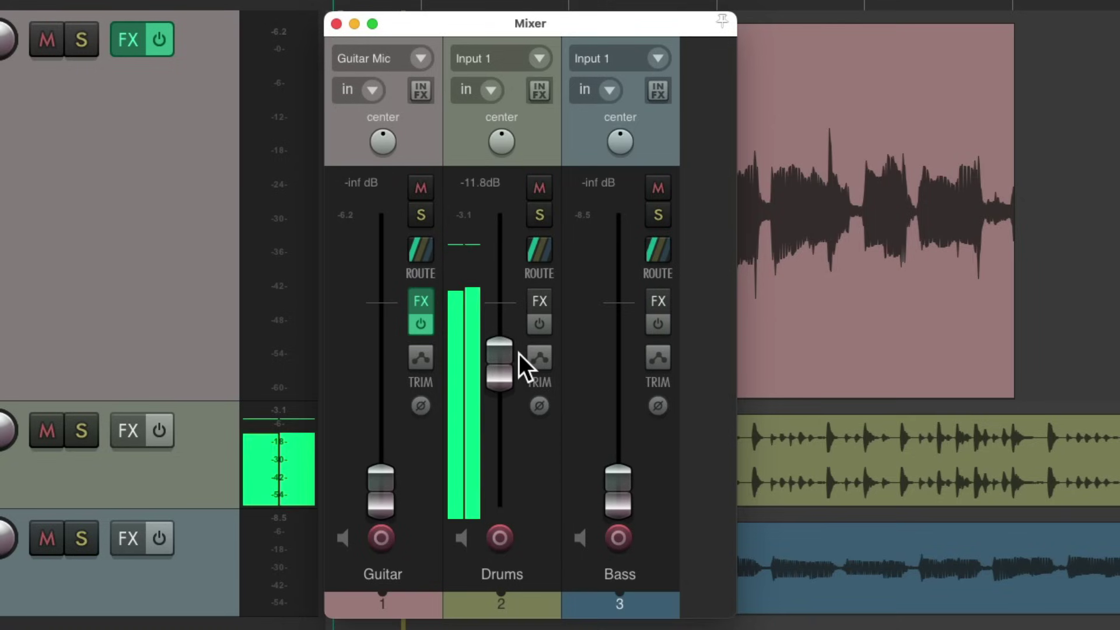
{"action": "left_click_drag", "start_coordinate": [617, 500], "coordinate": [634, 371]}
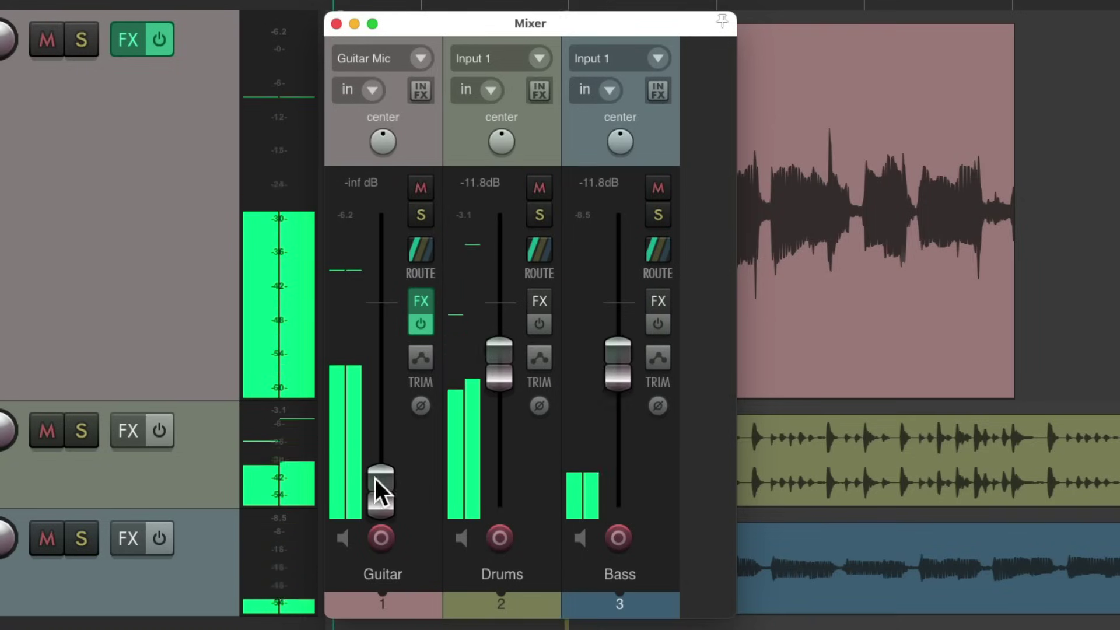
{"action": "left_click_drag", "start_coordinate": [377, 487], "coordinate": [408, 353]}
{"action": "key", "text": "space"}
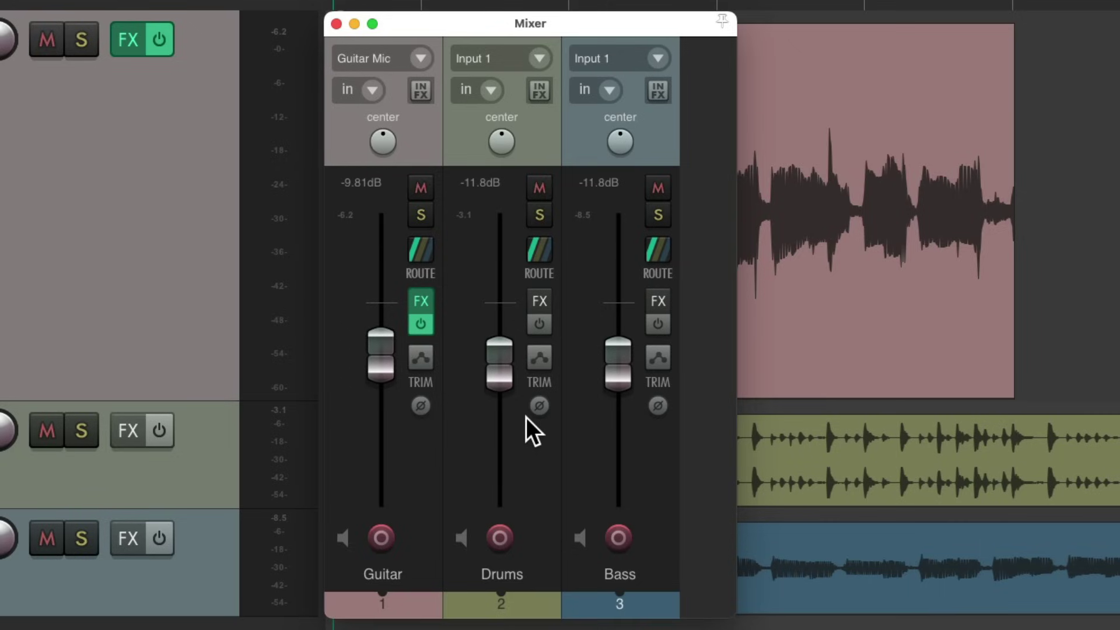
{"action": "key", "text": "super+m"}
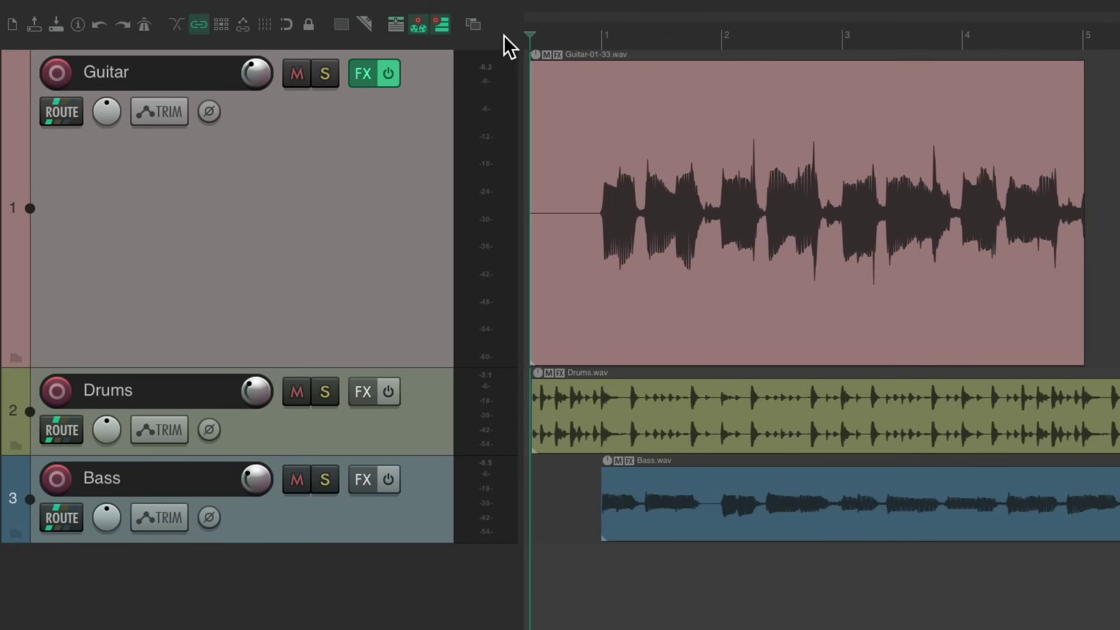
- Open the main toolbar customization and insert a separator after the "Trim content behind media items when editing" action
{"action": "right_click", "coordinate": [504, 36]}
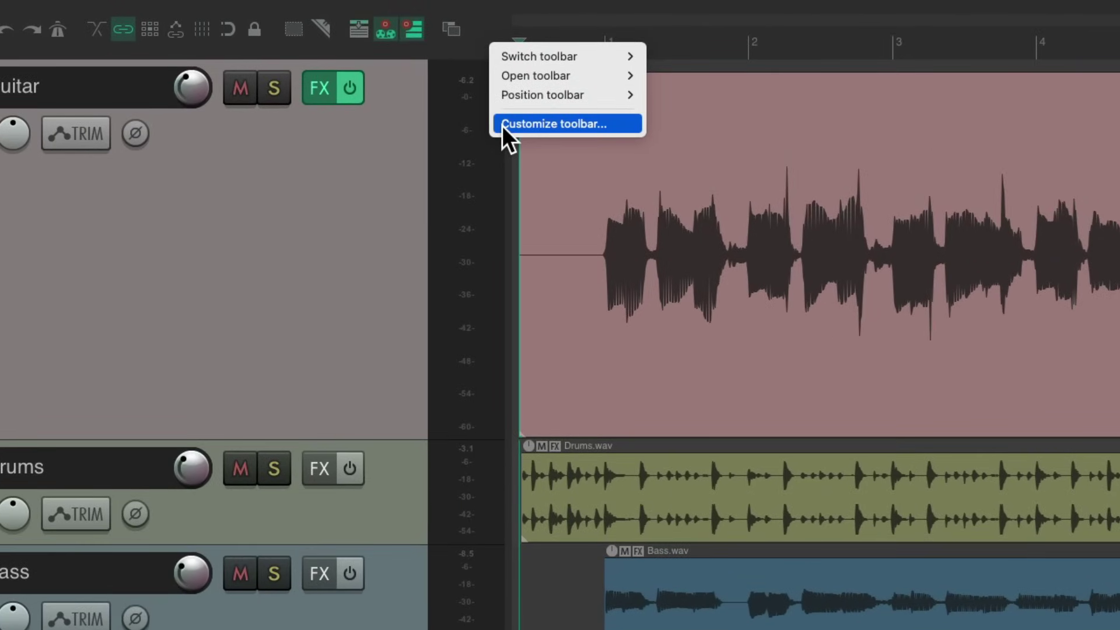
{"action": "left_click", "coordinate": [502, 125]}
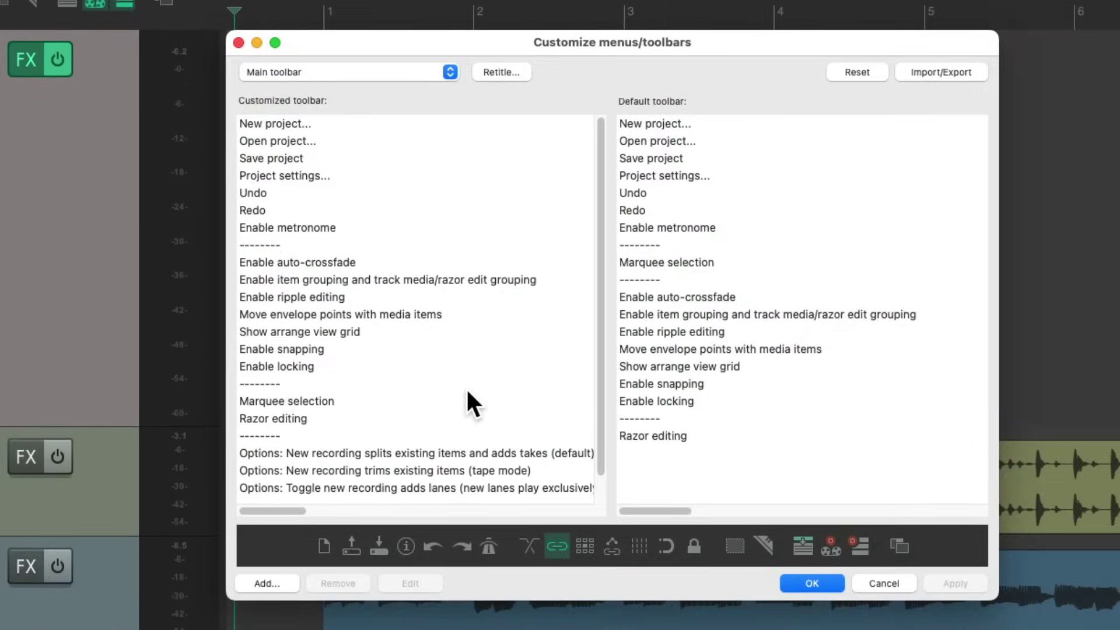
{"action": "scroll", "coordinate": [466, 388], "scroll_direction": "down", "scroll_amount": 2}
{"action": "right_click", "coordinate": [383, 495]}
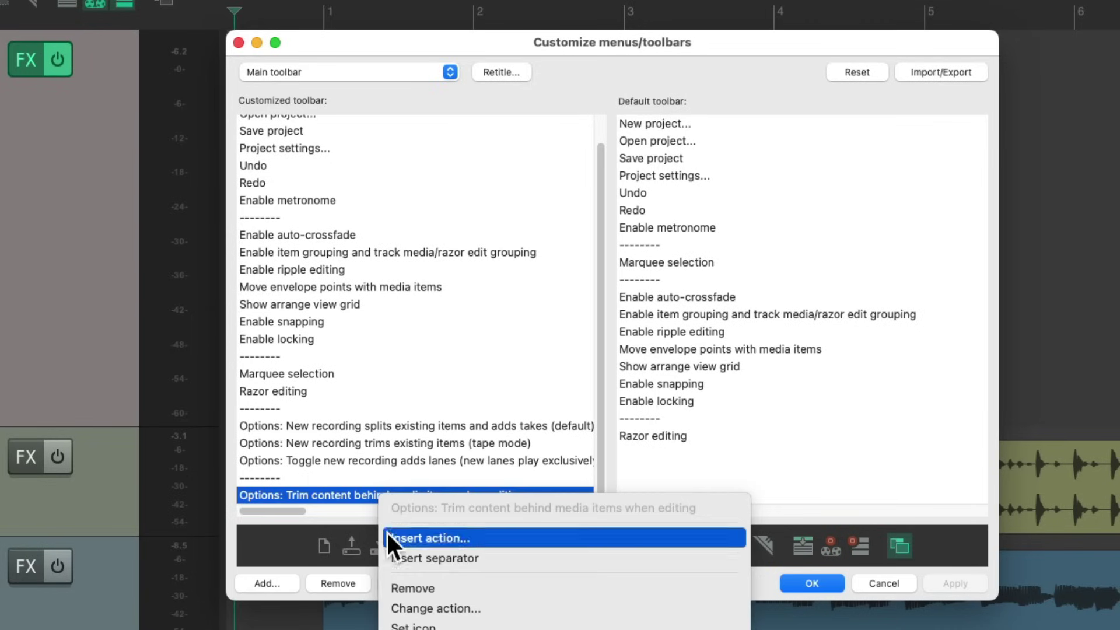
{"action": "left_click", "coordinate": [388, 556]}
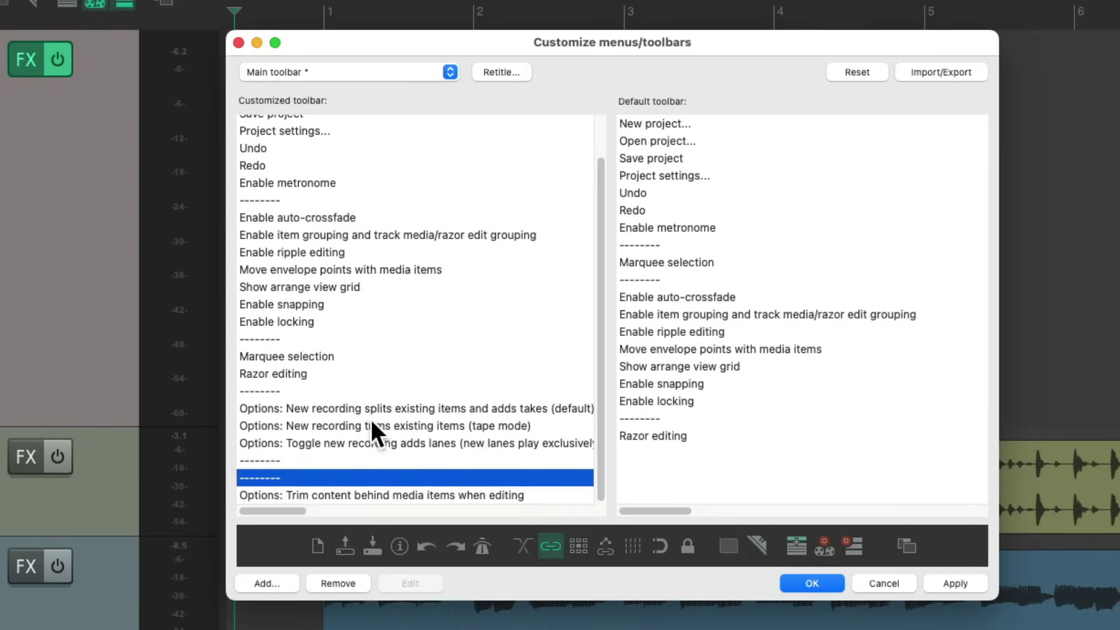
{"action": "left_click_drag", "start_coordinate": [335, 470], "coordinate": [312, 489]}
- Insert the action "Options: Pre-fader track metering", filtering by "pre fader", and place it after the new separator
{"action": "right_click", "coordinate": [313, 489]}
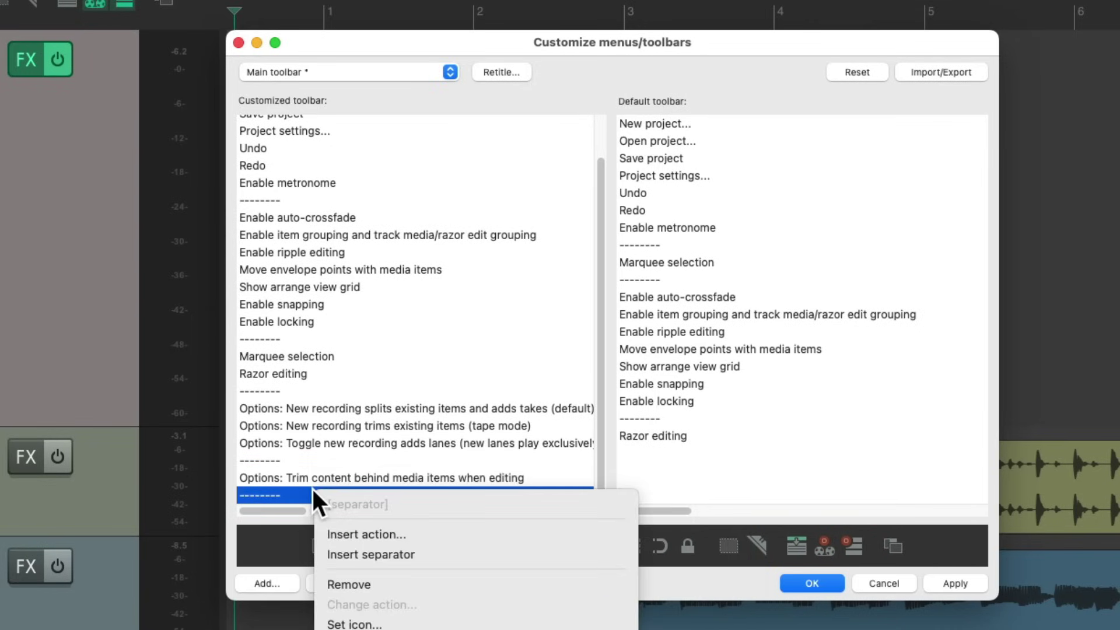
{"action": "left_click", "coordinate": [326, 536]}
{"action": "type", "text": "p"}
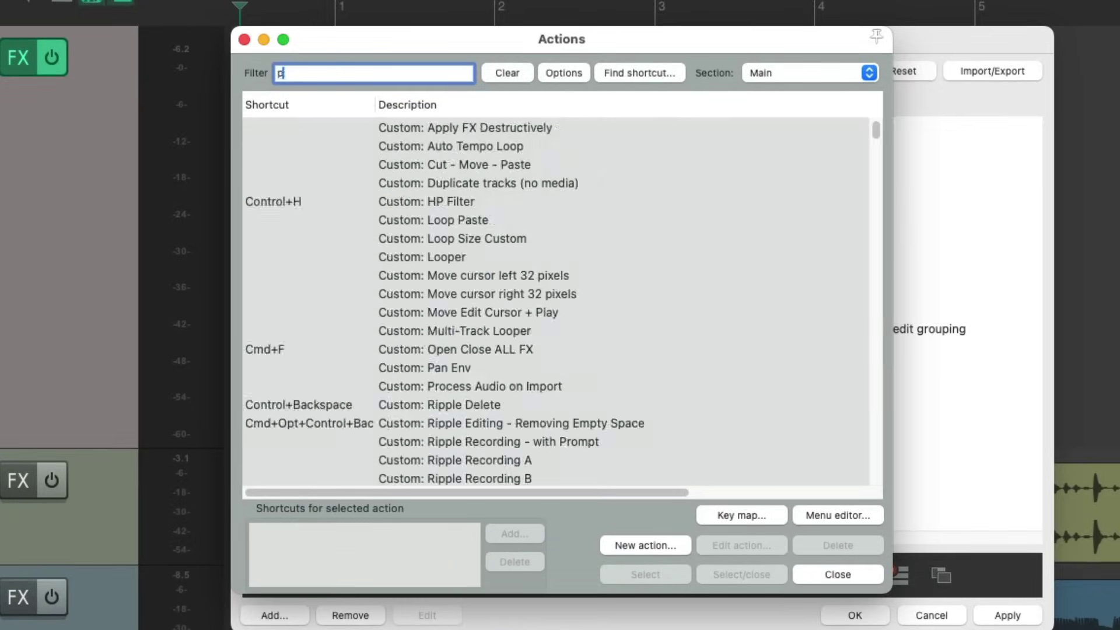
{"action": "type", "text": "re fader"}
{"action": "left_click", "coordinate": [539, 126]}
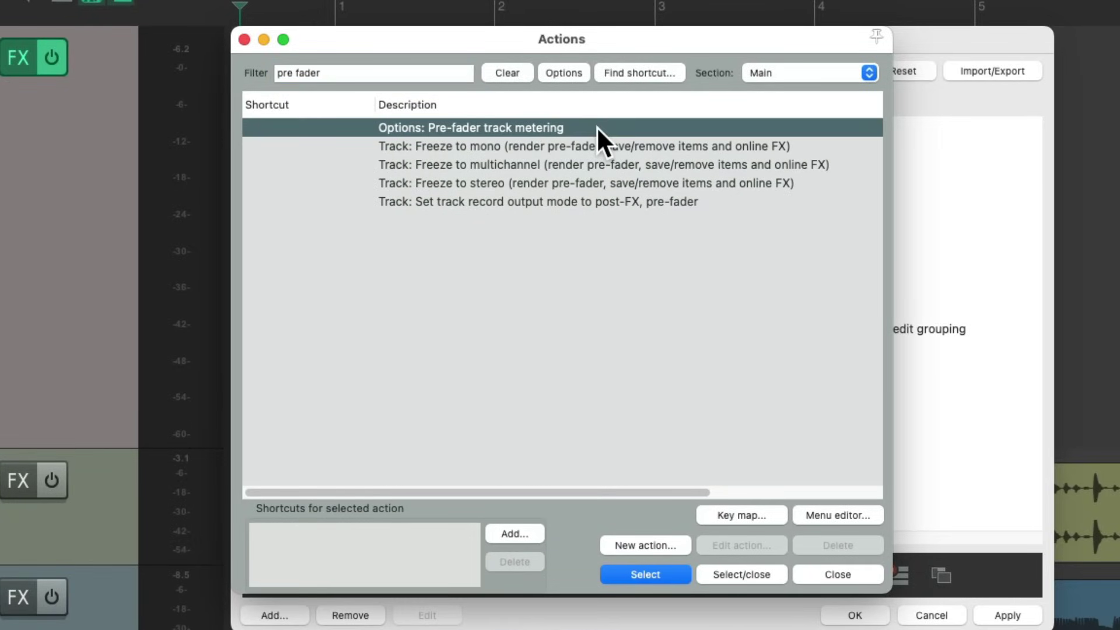
{"action": "left_click", "coordinate": [759, 570]}
{"action": "scroll", "coordinate": [417, 349], "scroll_direction": "down", "scroll_amount": 2}
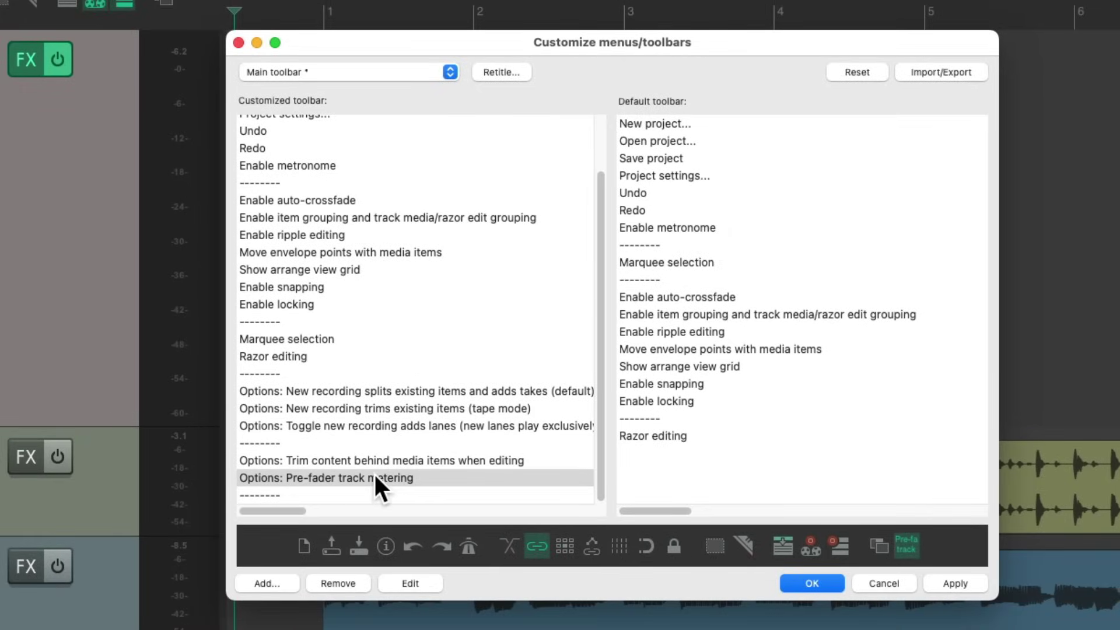
{"action": "left_click_drag", "start_coordinate": [373, 474], "coordinate": [374, 492]}
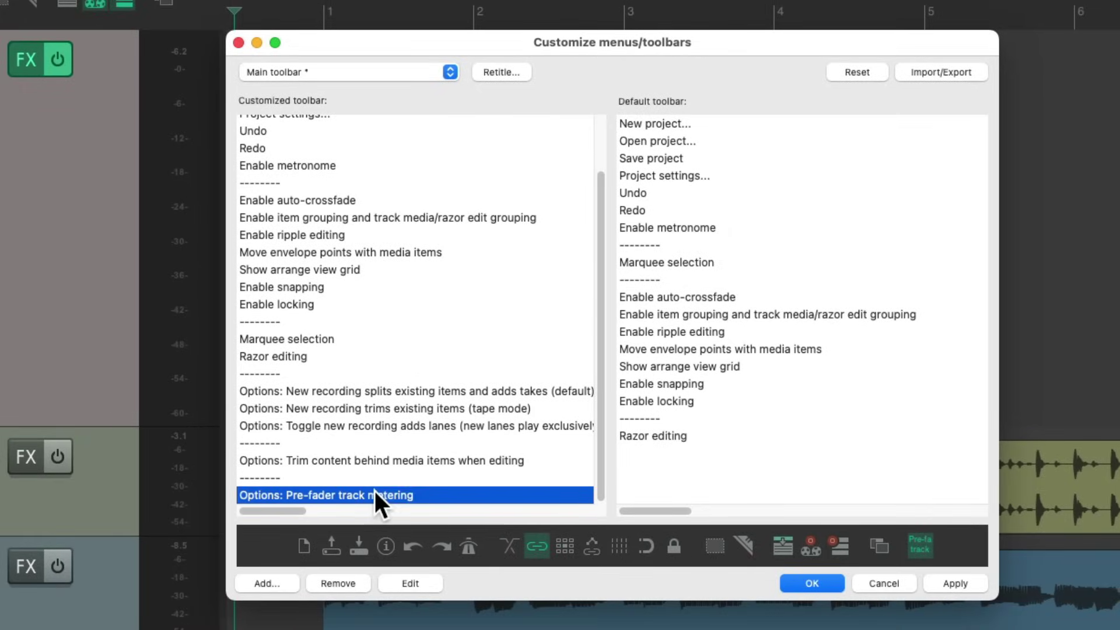
- Give the pre-fader metering button the guitar pick with green waveform icon, filtering icons by "wave", and save the toolbar
{"action": "left_click", "coordinate": [910, 550]}
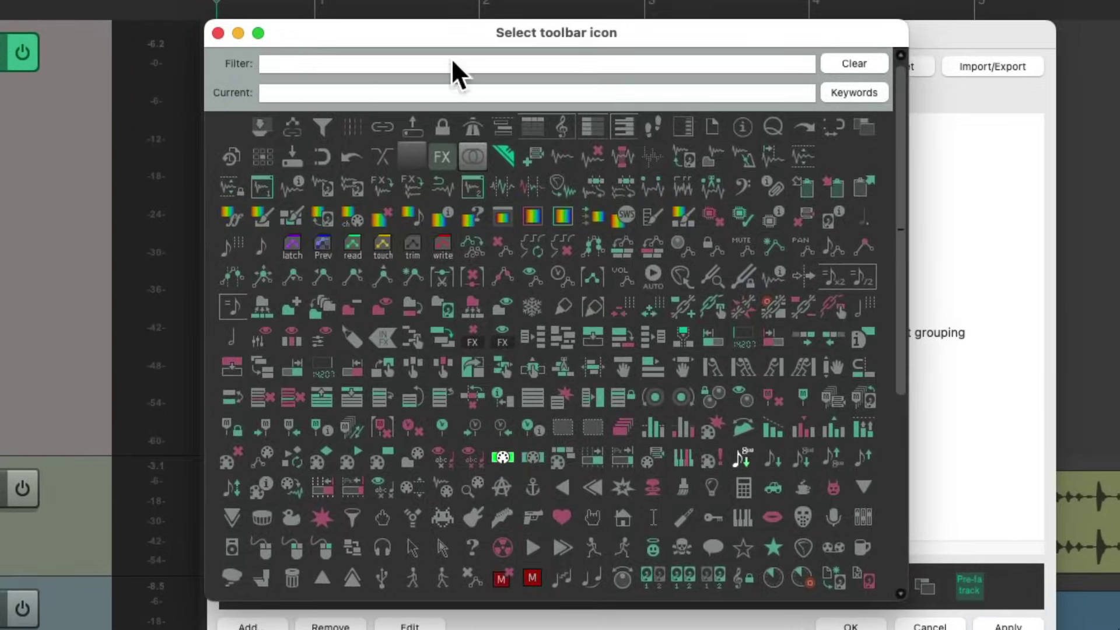
{"action": "left_click", "coordinate": [452, 61]}
{"action": "type", "text": "wave"}
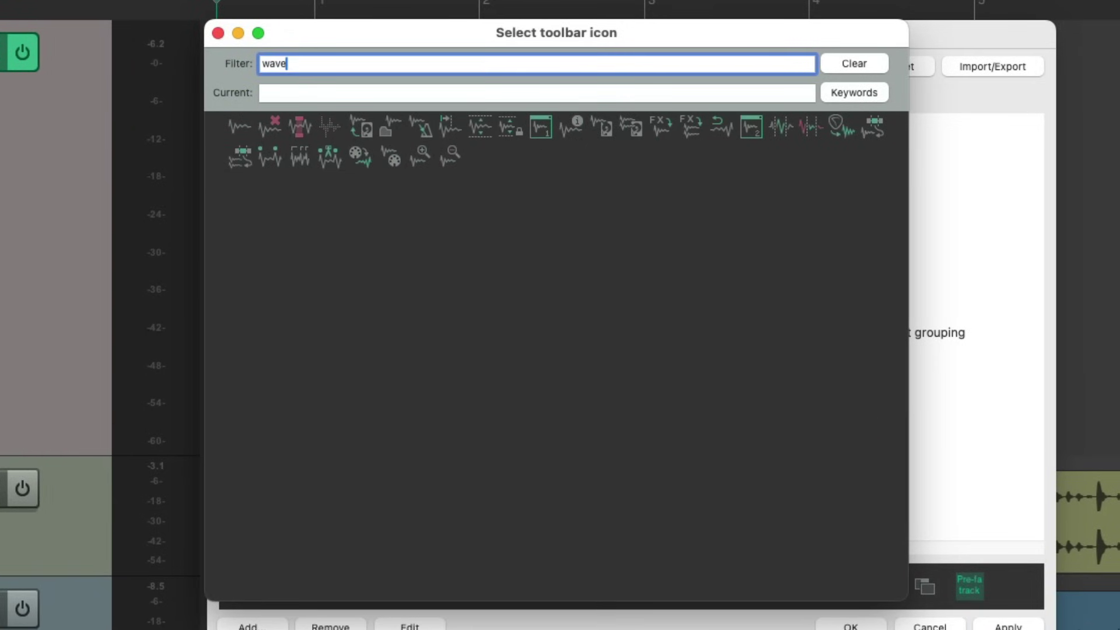
{"action": "double_click", "coordinate": [845, 132]}
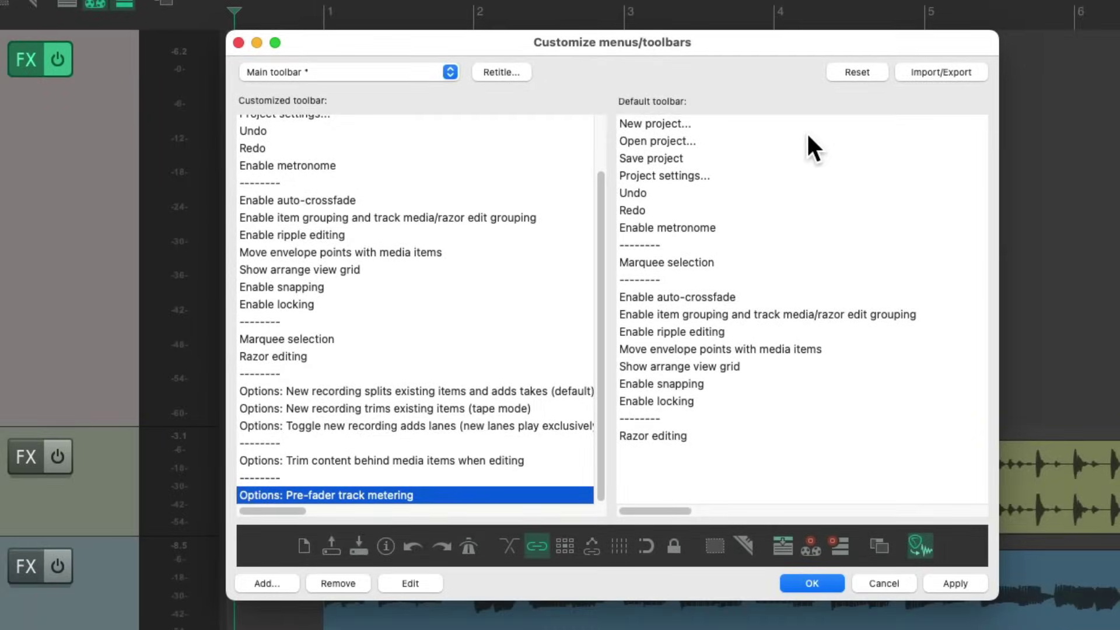
{"action": "key", "text": "Return"}
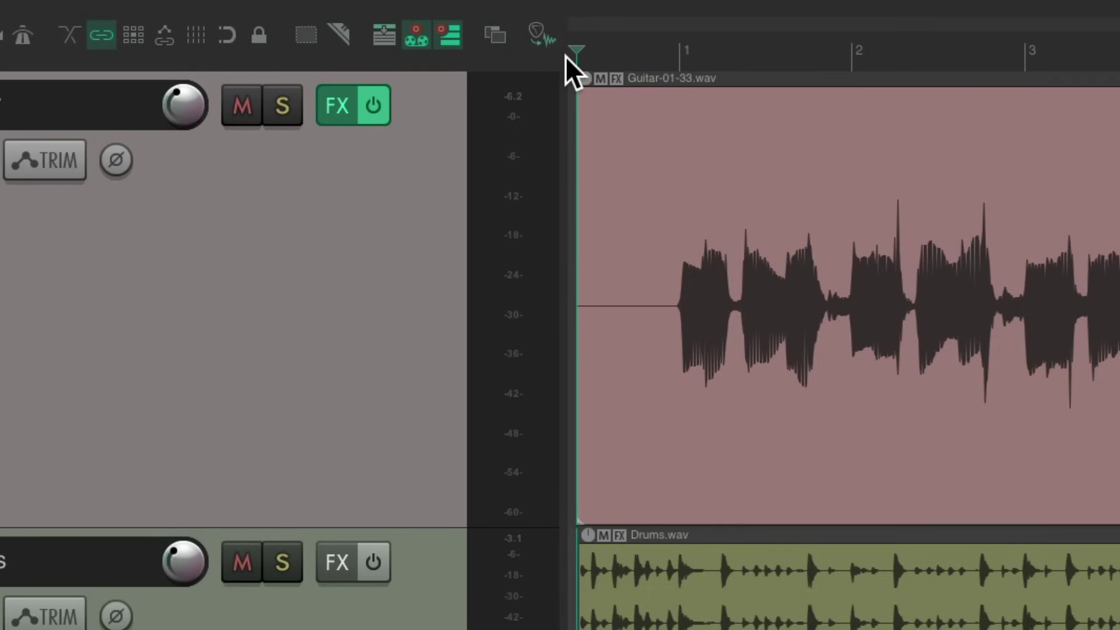
- Open the mixer, play the project and pull the Guitar, Drums and Bass faders down to -inf dB
{"action": "key", "text": "super+m"}
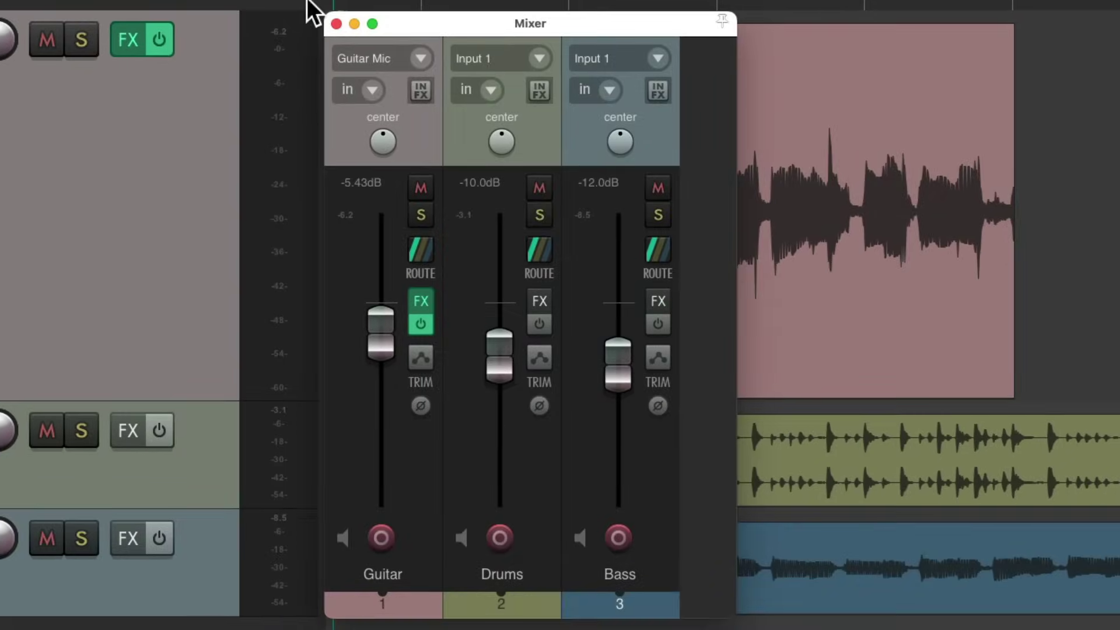
{"action": "key", "text": "space"}
{"action": "left_click_drag", "start_coordinate": [388, 339], "coordinate": [376, 515]}
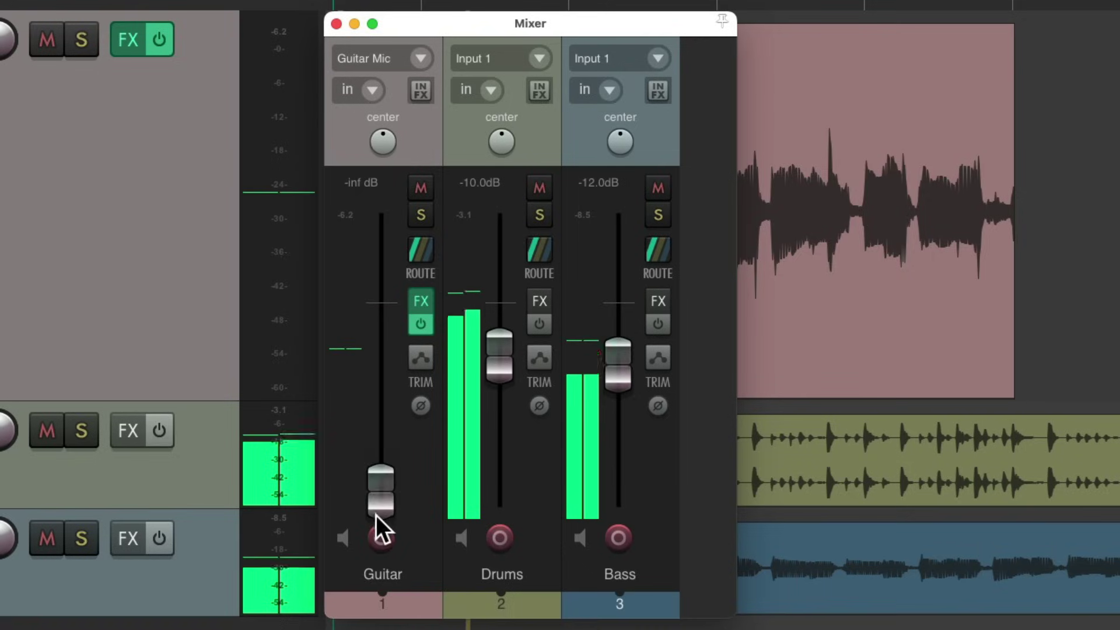
{"action": "left_click_drag", "start_coordinate": [484, 394], "coordinate": [485, 576]}
{"action": "left_click_drag", "start_coordinate": [610, 400], "coordinate": [602, 582]}
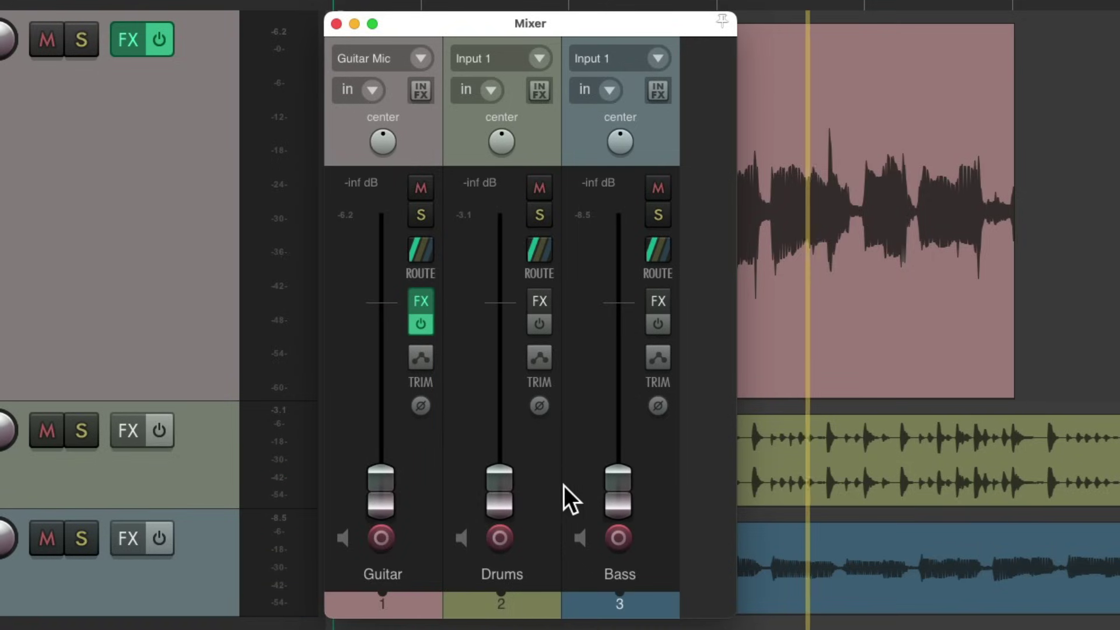
- Raise the Drums fader to about -7.2 dB and the Bass fader to about -10.4 dB, stop playback and close the mixer
{"action": "left_click_drag", "start_coordinate": [603, 492], "coordinate": [627, 346]}
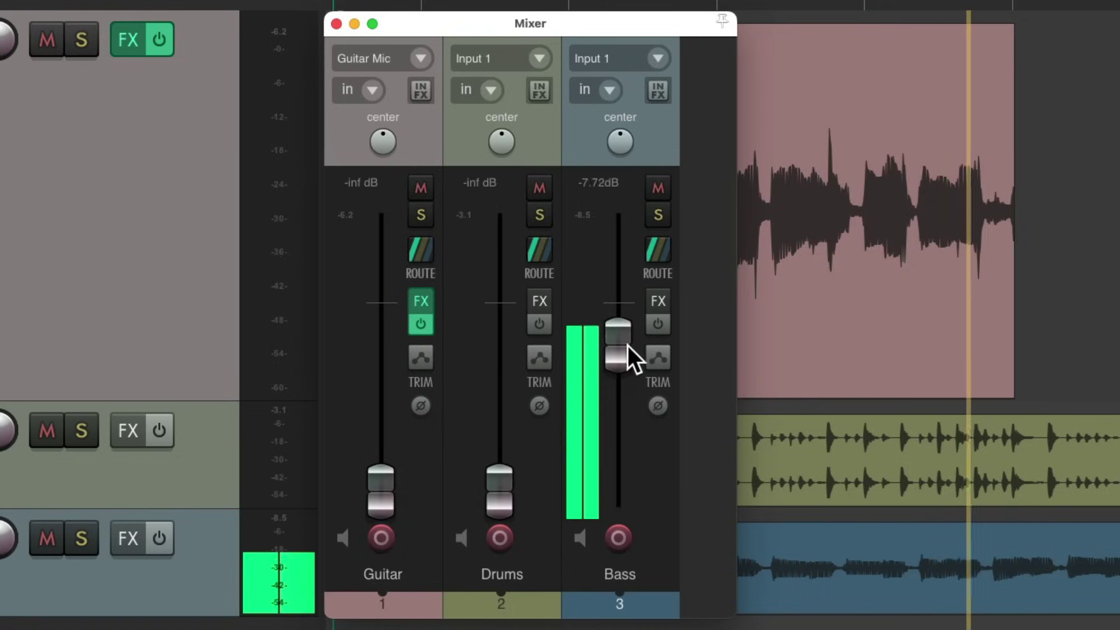
{"action": "left_click_drag", "start_coordinate": [500, 491], "coordinate": [520, 332]}
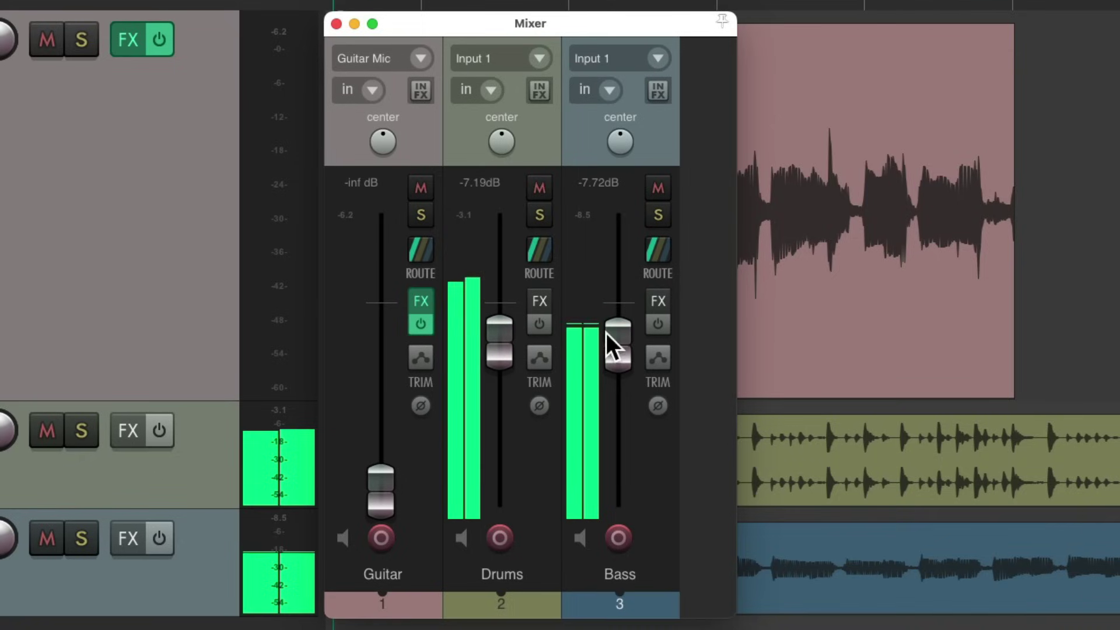
{"action": "left_click_drag", "start_coordinate": [606, 333], "coordinate": [621, 355]}
{"action": "key", "text": "space"}
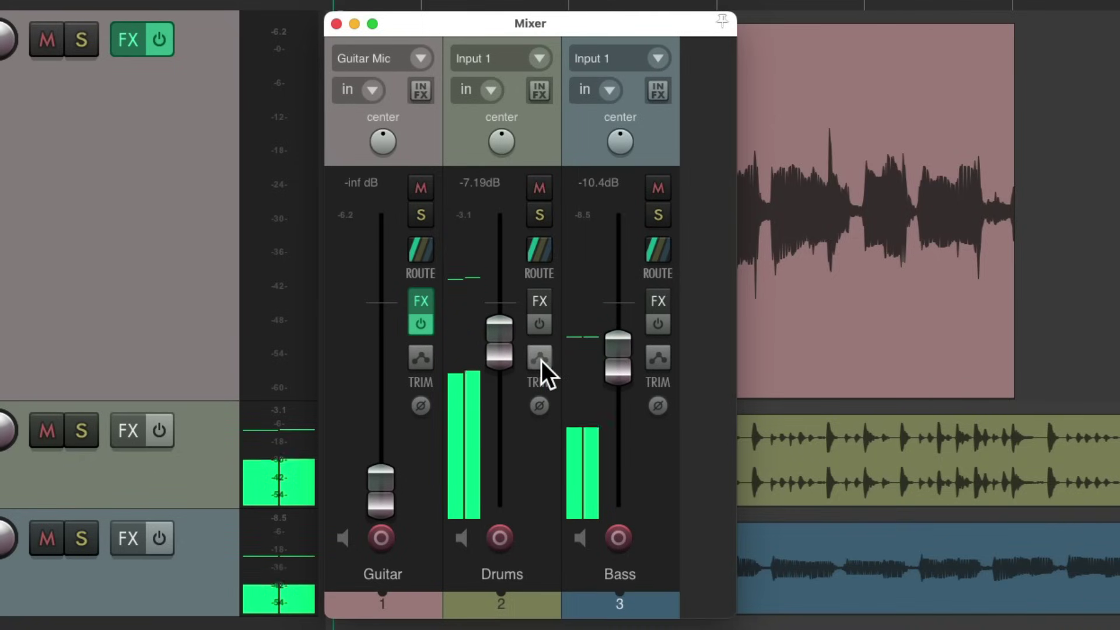
{"action": "key", "text": "super+m"}
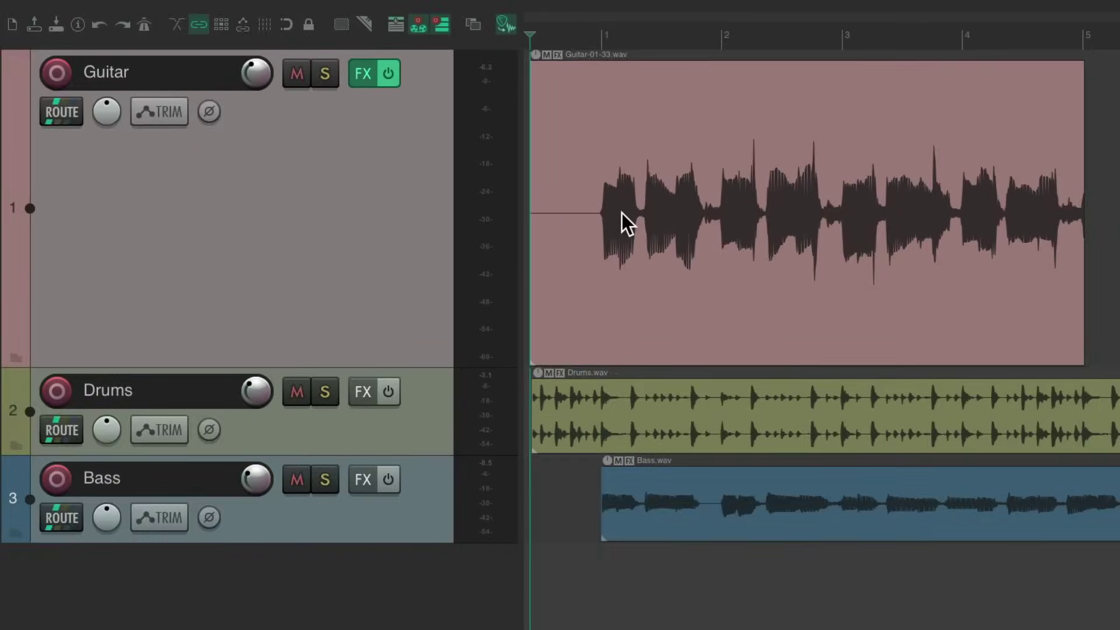
- Reopen the mixer, start playback and lower the Bass, Drums and Guitar faders to -inf dB
{"action": "key", "text": "super+m"}
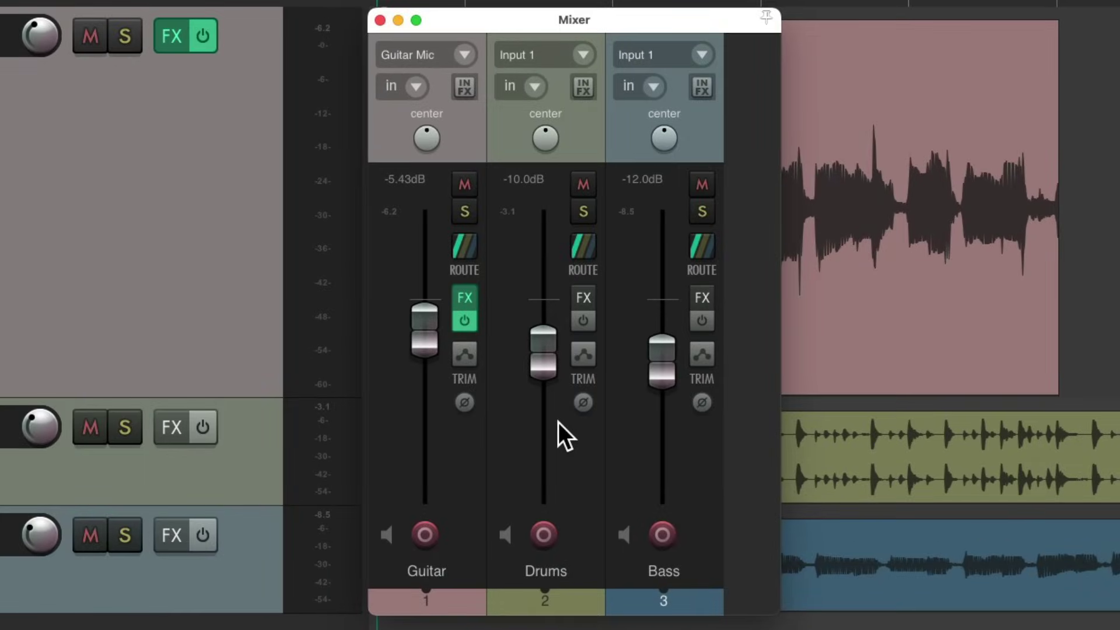
{"action": "key", "text": "space"}
{"action": "left_click_drag", "start_coordinate": [655, 375], "coordinate": [662, 532]}
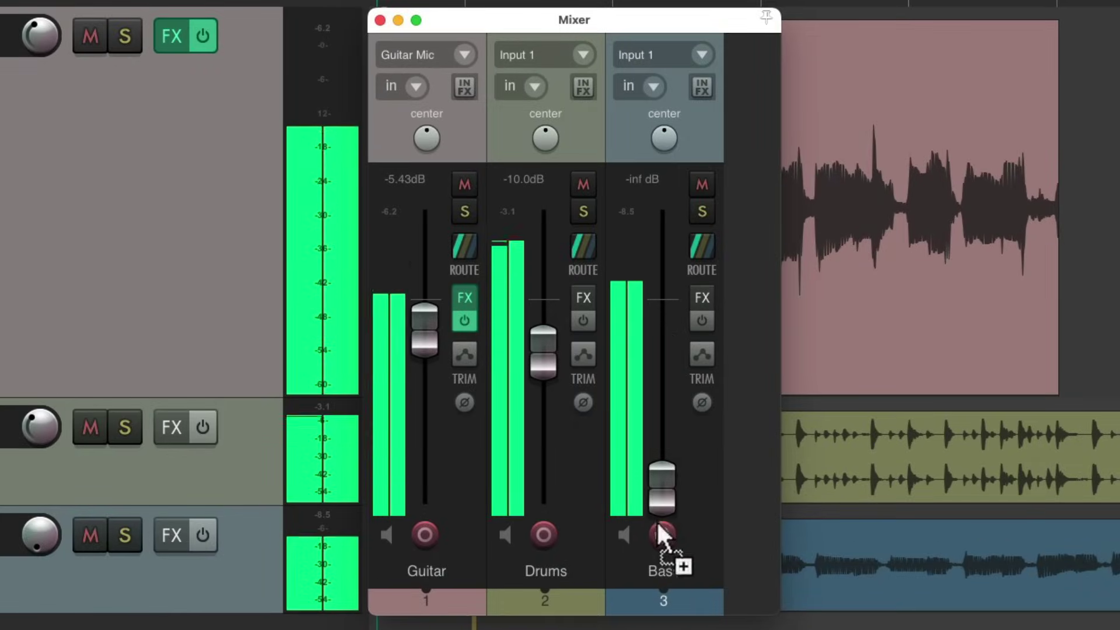
{"action": "left_click_drag", "start_coordinate": [546, 357], "coordinate": [544, 532]}
{"action": "left_click_drag", "start_coordinate": [415, 341], "coordinate": [414, 571]}
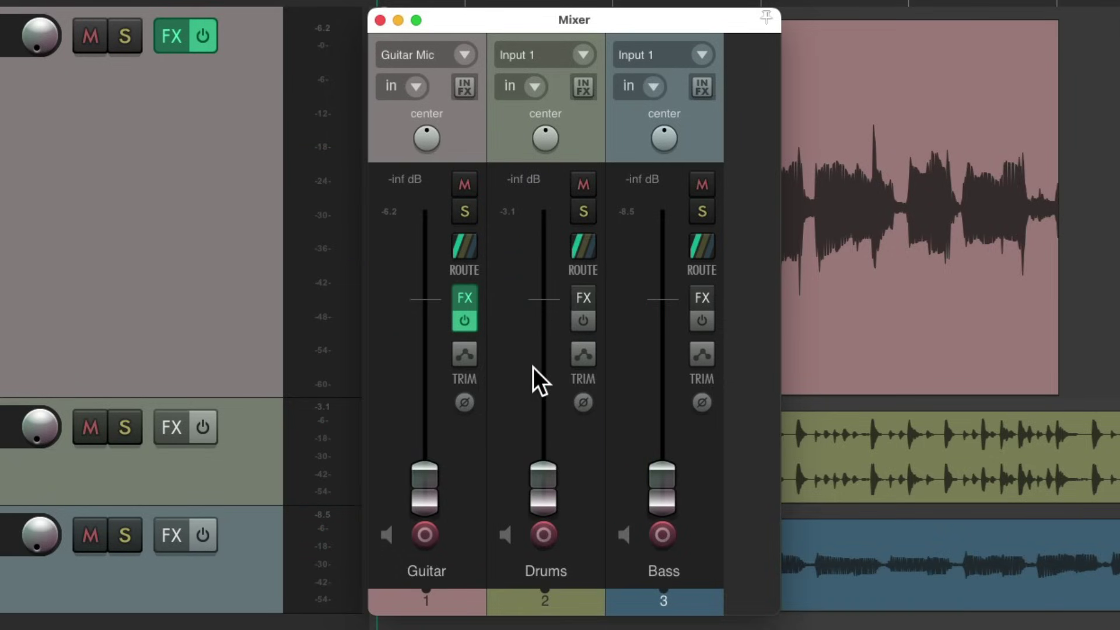
- Play the project briefly with all faders at -inf dB to check the pre-fader meters, and close the mixer
{"action": "key", "text": "space"}
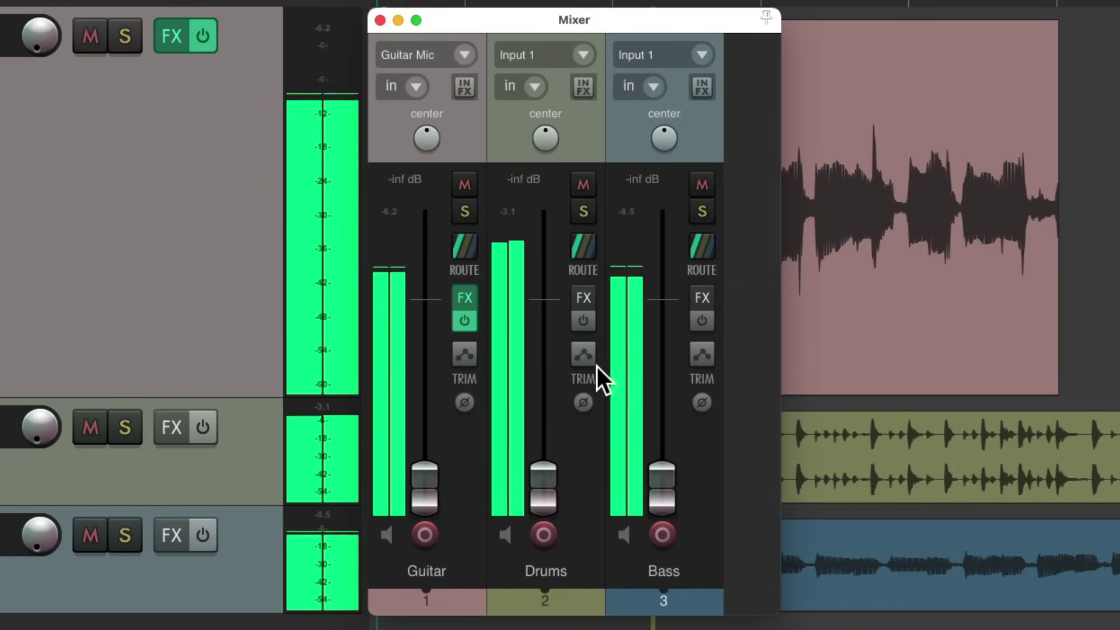
{"action": "key", "text": "space"}
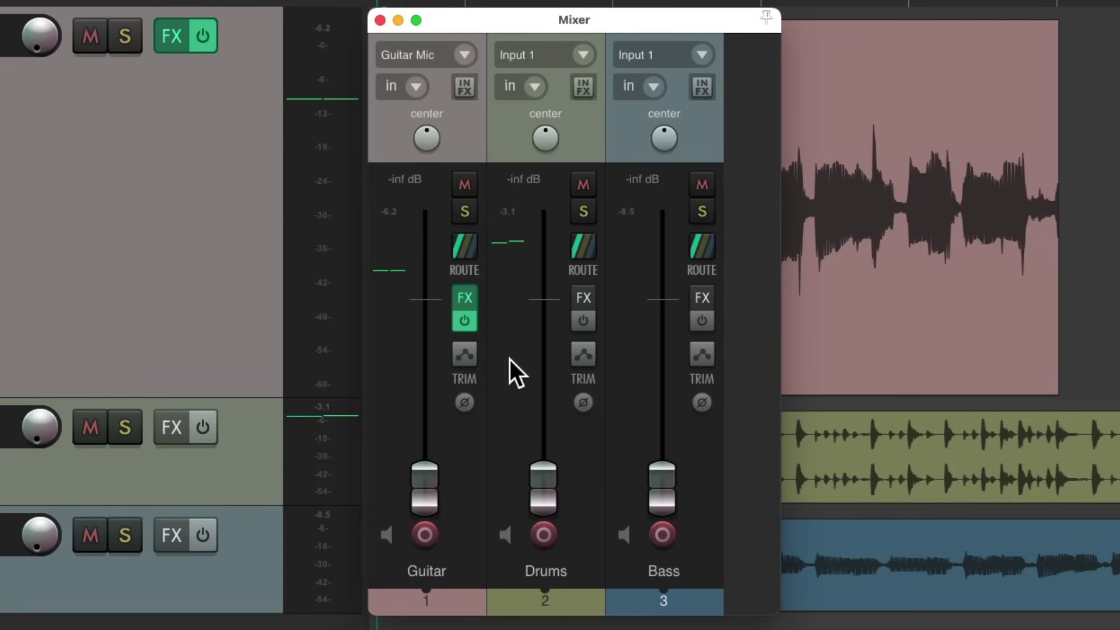
{"action": "key", "text": "ctrl+m"}
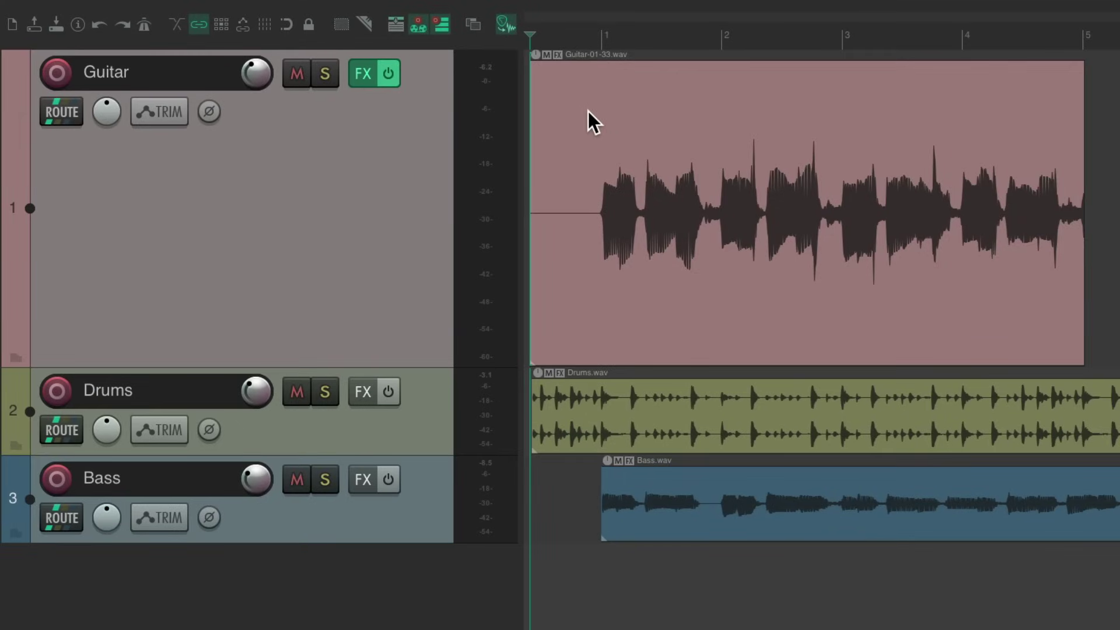
- From the main toolbar customization, open the action list for inserting an action and browse the actions filtered by "options"
{"action": "right_click", "coordinate": [492, 40]}
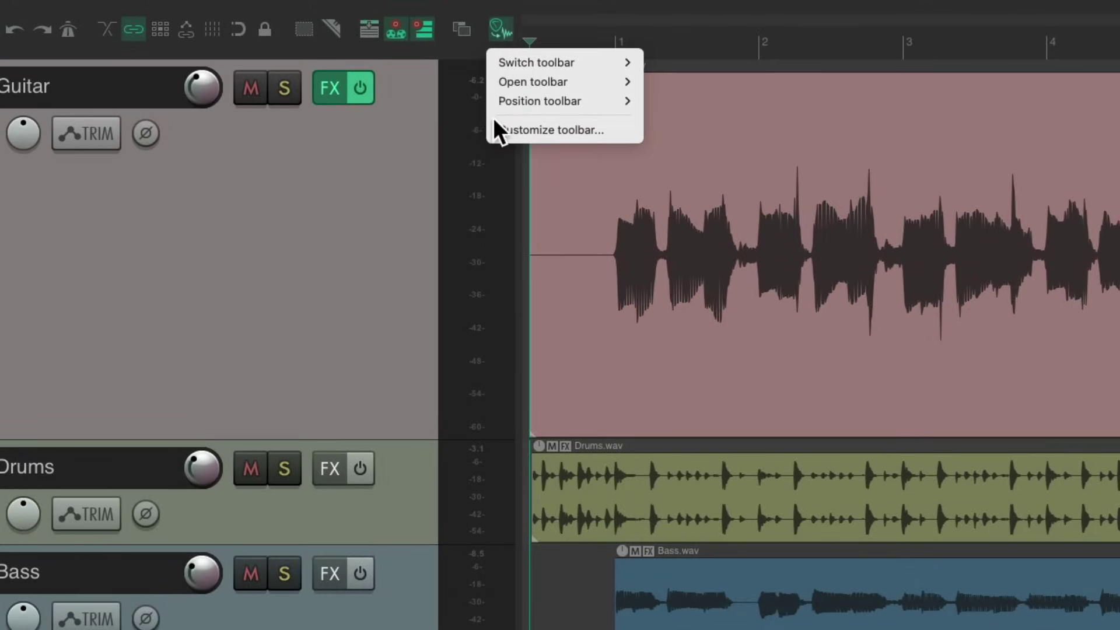
{"action": "left_click", "coordinate": [499, 130]}
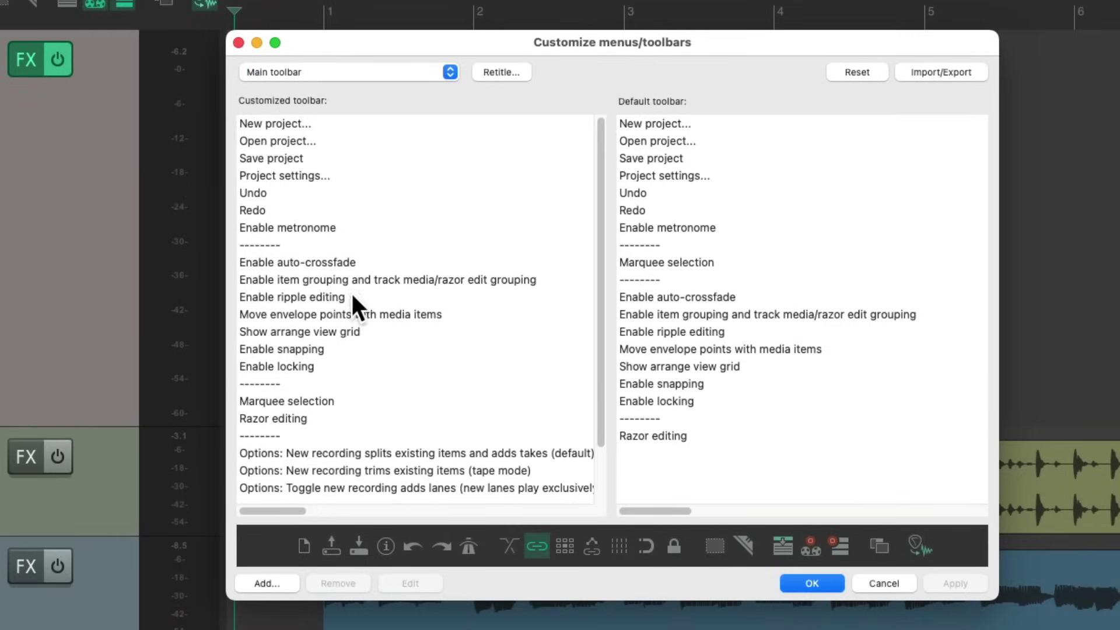
{"action": "scroll", "coordinate": [354, 309], "scroll_direction": "down", "scroll_amount": 3}
{"action": "right_click", "coordinate": [339, 495]}
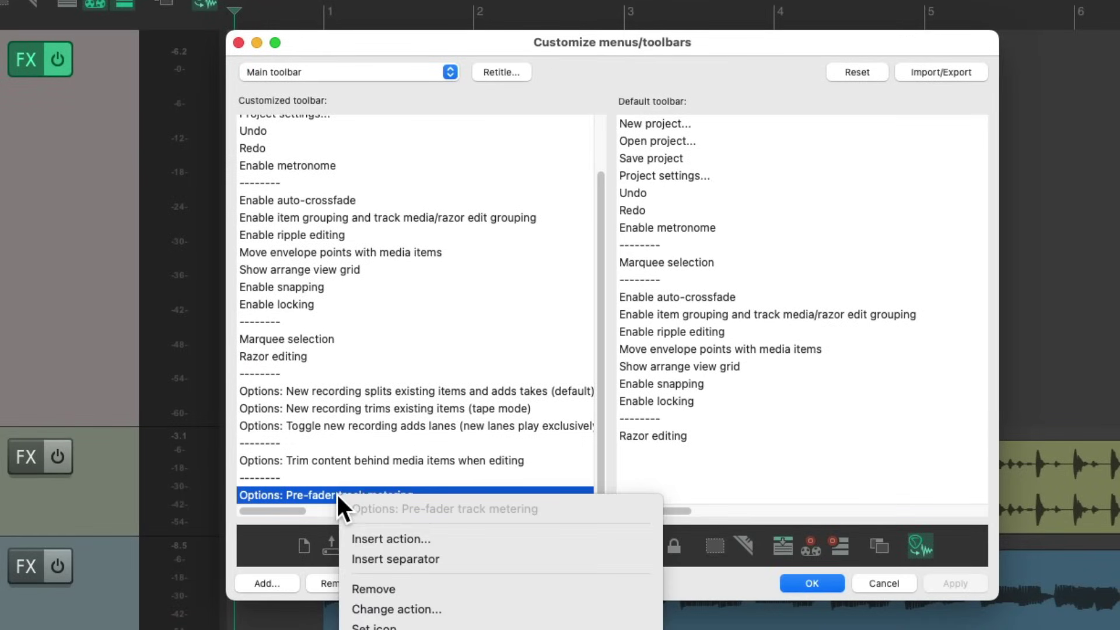
{"action": "left_click", "coordinate": [347, 537]}
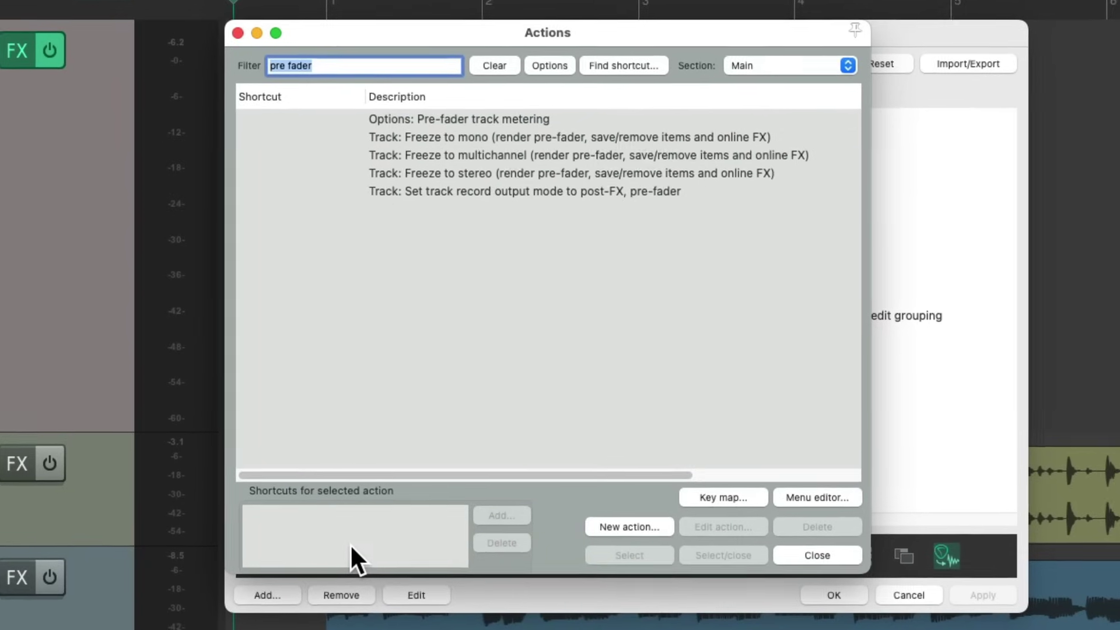
{"action": "type", "text": "options"}
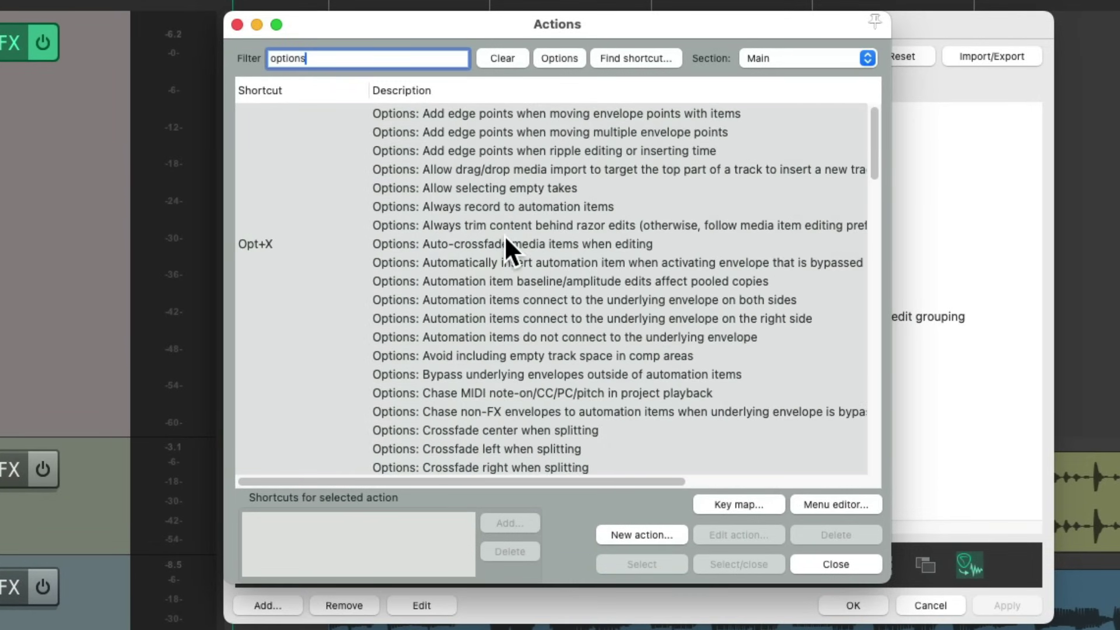
{"action": "scroll", "coordinate": [505, 234], "scroll_direction": "down", "scroll_amount": 8}
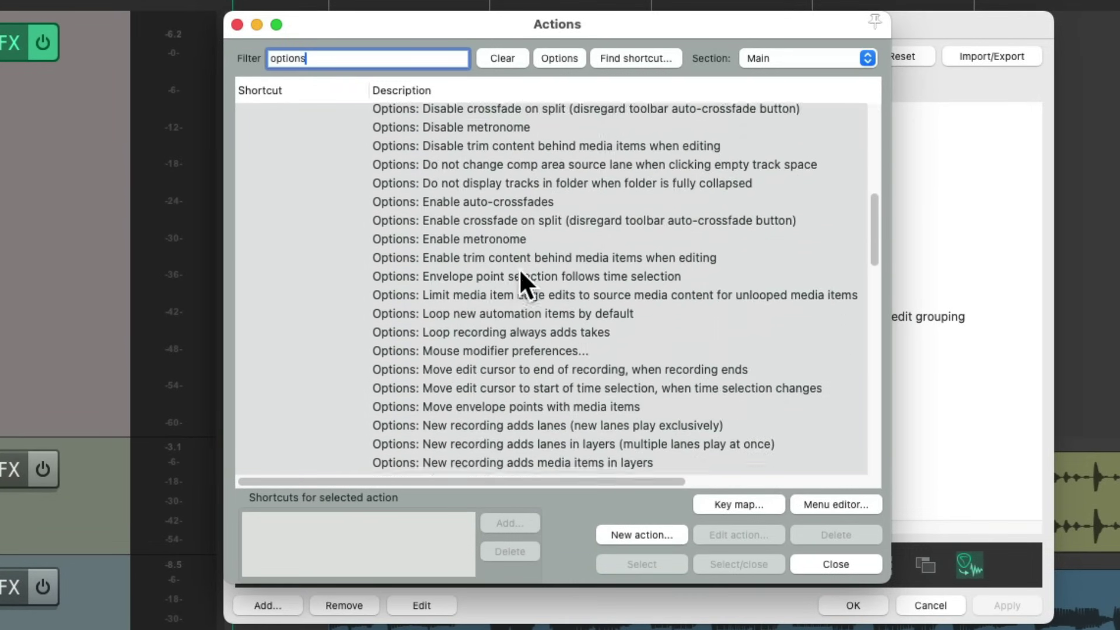
{"action": "scroll", "coordinate": [521, 272], "scroll_direction": "down", "scroll_amount": 10}
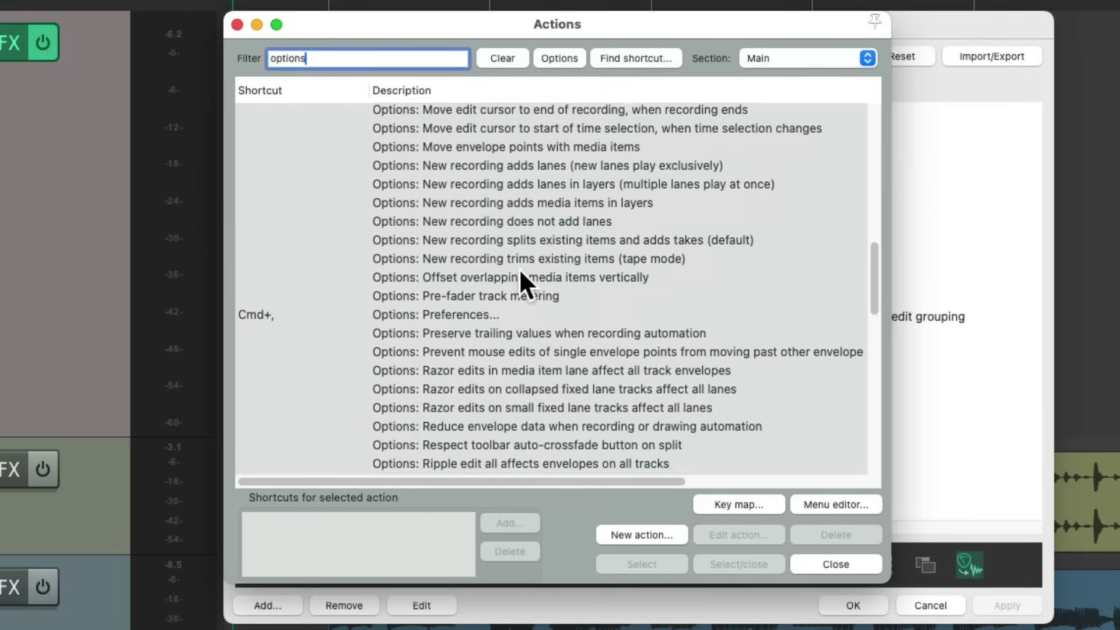
{"action": "scroll", "coordinate": [519, 269], "scroll_direction": "down", "scroll_amount": 4}
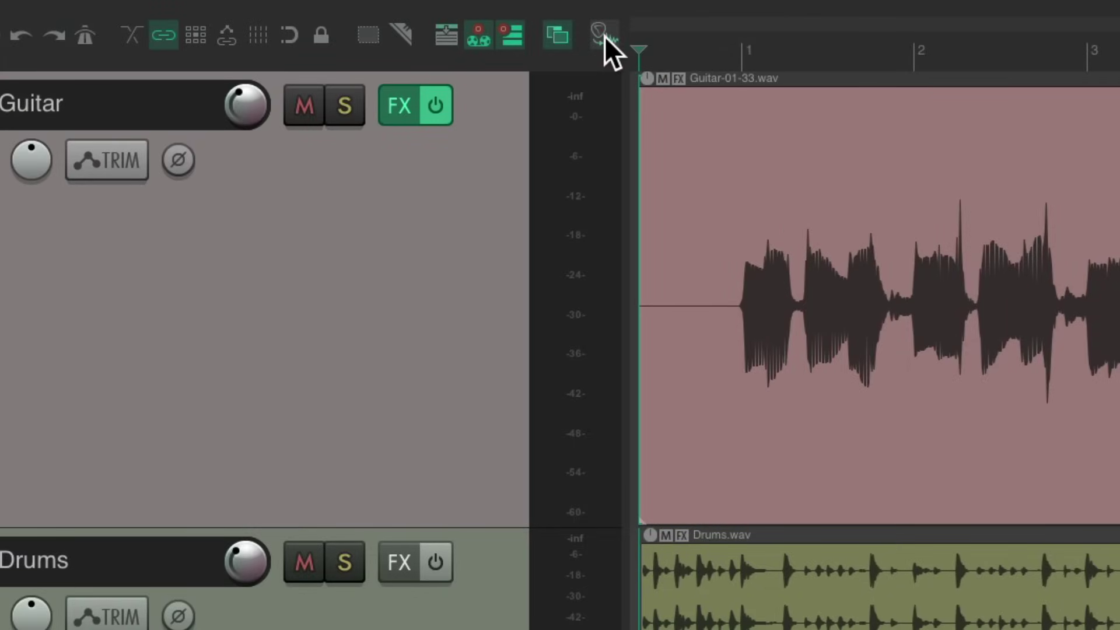
- Toggle the option to trim content behind media items when editing from the main toolbar
{"action": "left_click", "coordinate": [557, 43]}
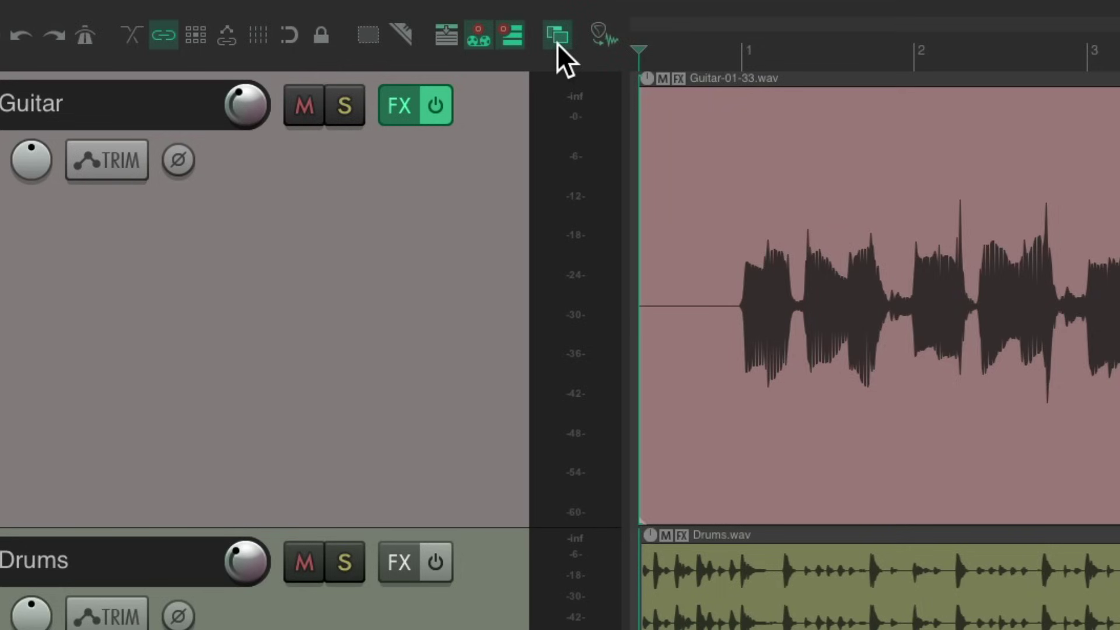